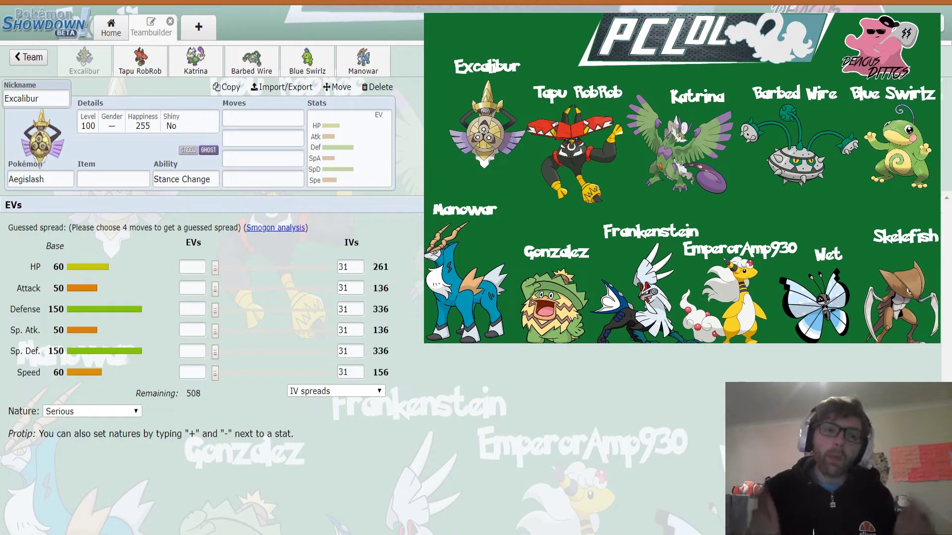
# Review Excalibur's moves and EV/IV spread with Attack IV at 0, then return to the team overview
pyautogui.click(262, 118)
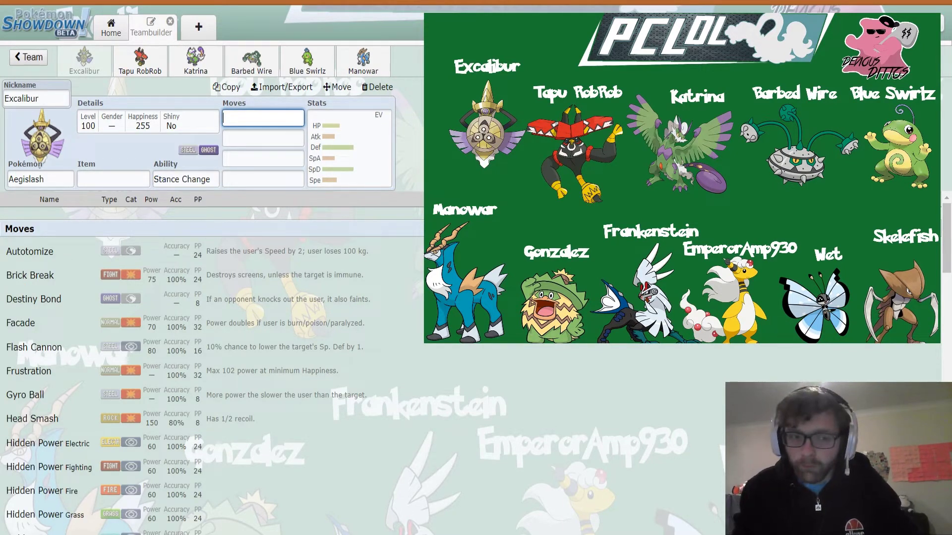
pyautogui.click(349, 167)
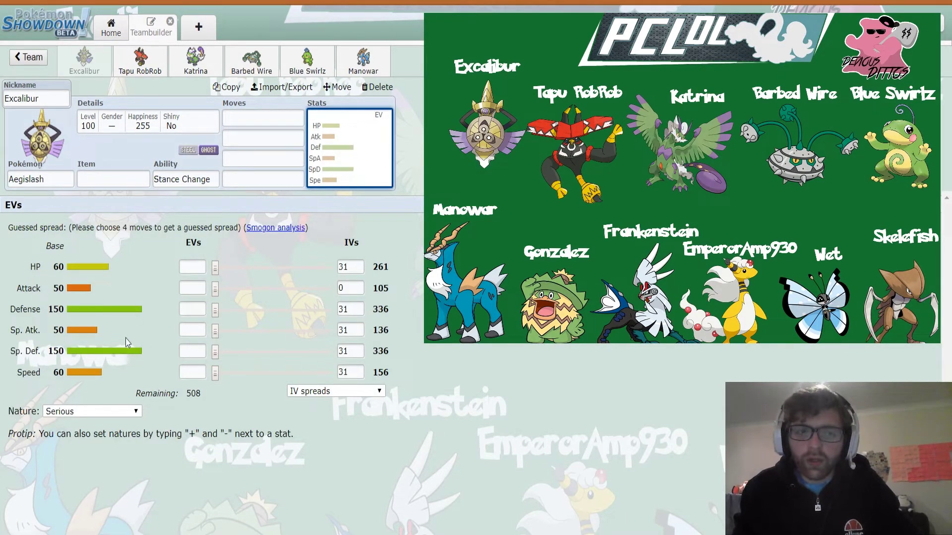
pyautogui.click(28, 57)
pyautogui.click(338, 211)
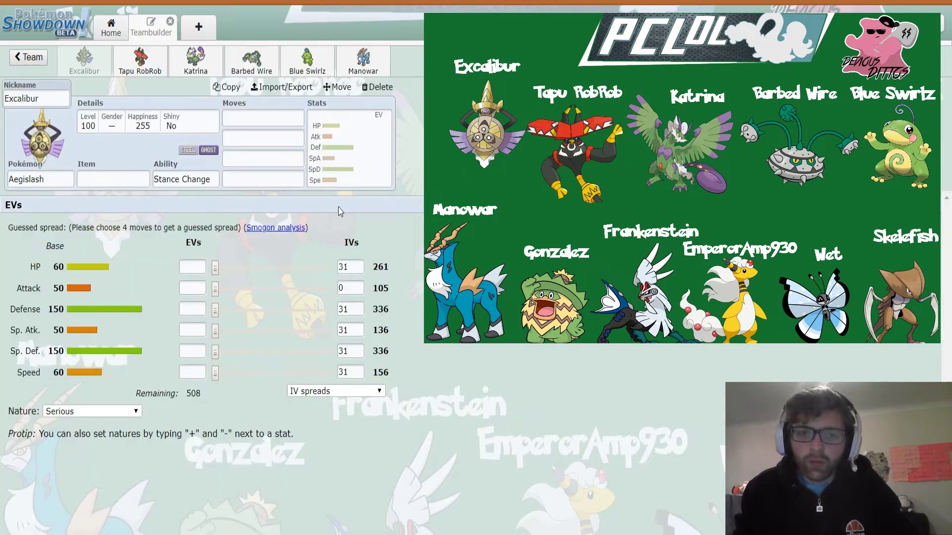
pyautogui.click(42, 58)
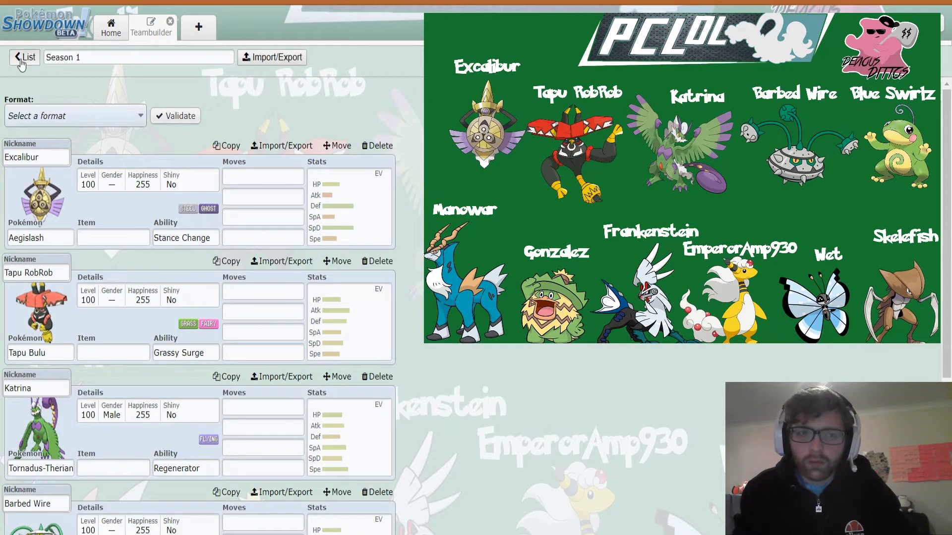
# Add Aegislash-Blade to the second Season 1 team by searching 'aeg'
pyautogui.click(24, 57)
pyautogui.click(211, 179)
pyautogui.scroll(-4, 211, 224)
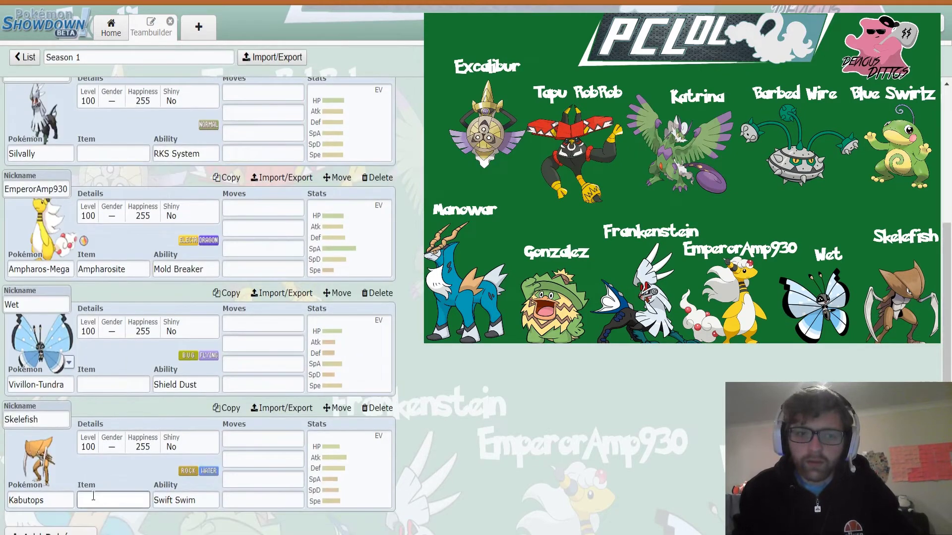
pyautogui.click(61, 531)
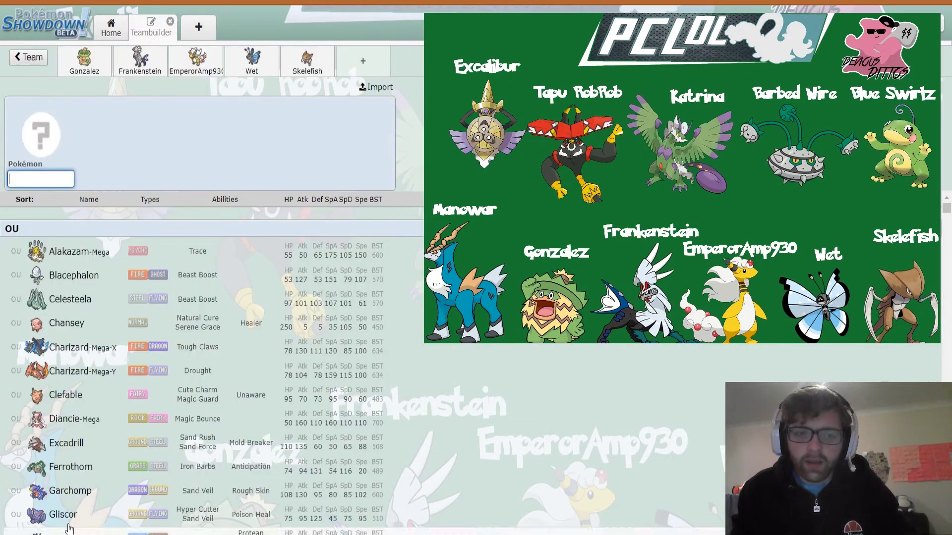
pyautogui.write('aeg')
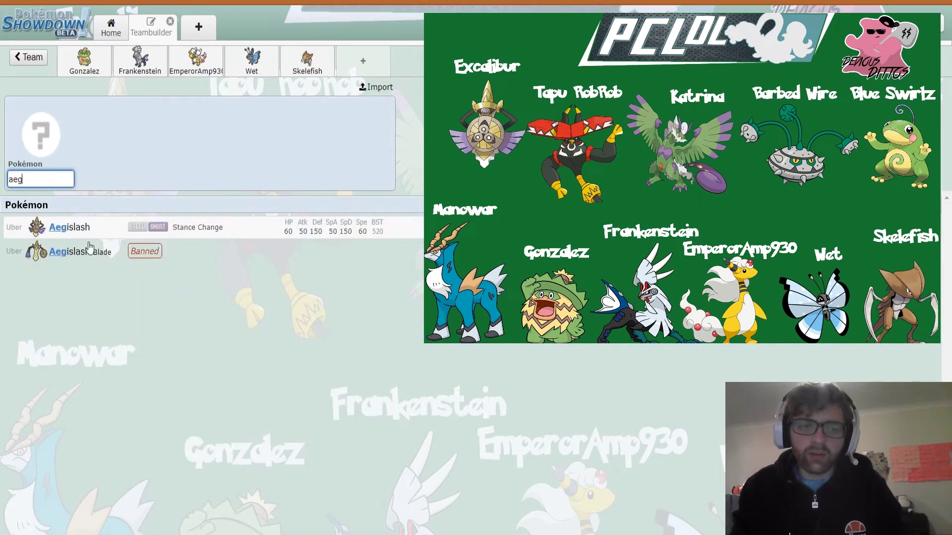
pyautogui.click(104, 255)
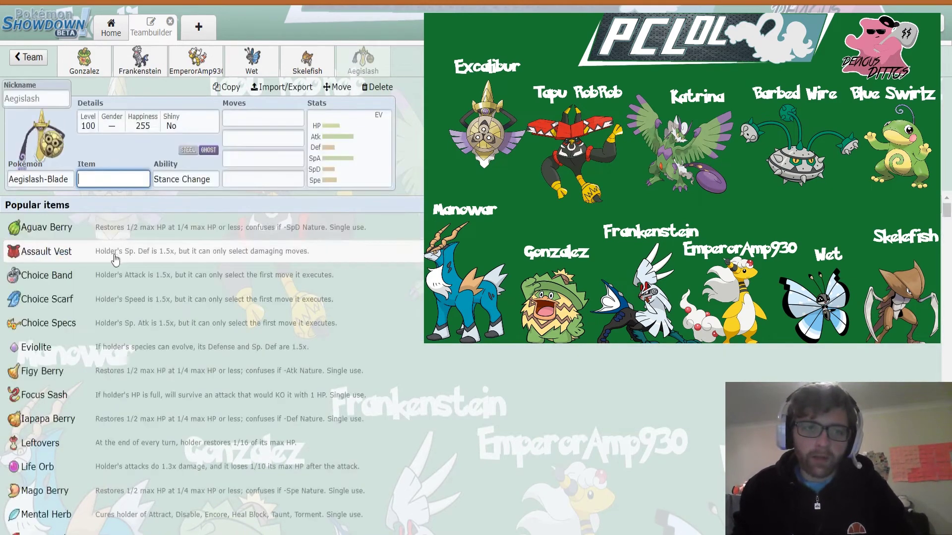
# Delete the Aegislash-Blade again and reopen the first PCL D Season 1 team
pyautogui.click(338, 168)
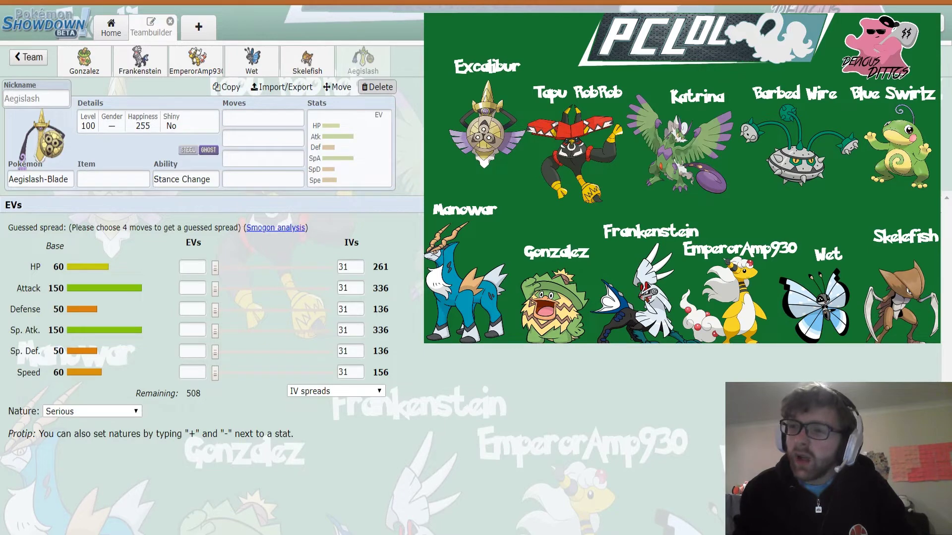
pyautogui.click(378, 87)
pyautogui.click(29, 58)
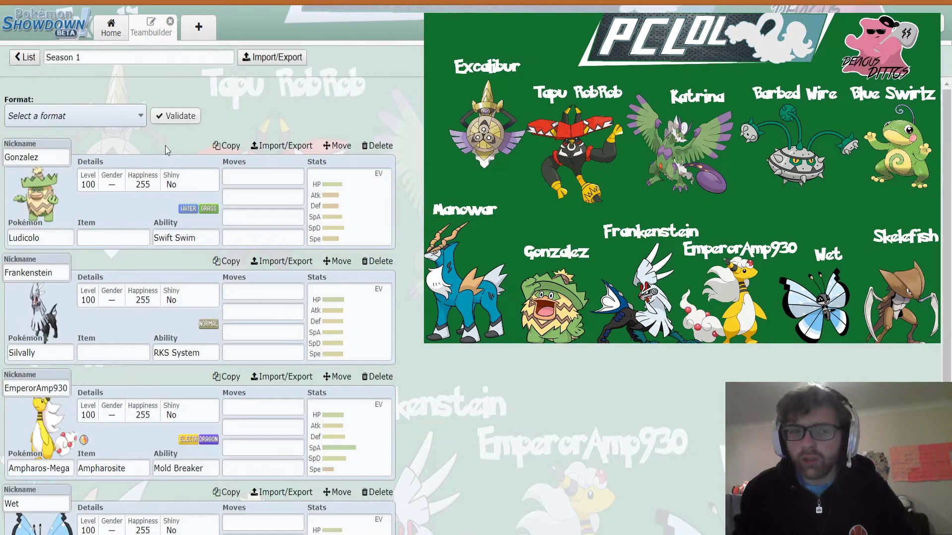
pyautogui.click(18, 57)
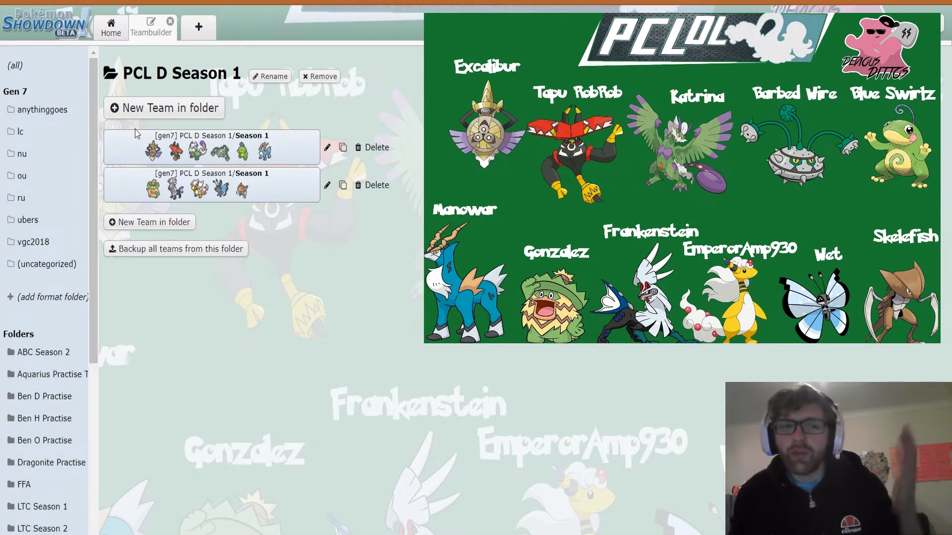
pyautogui.click(138, 136)
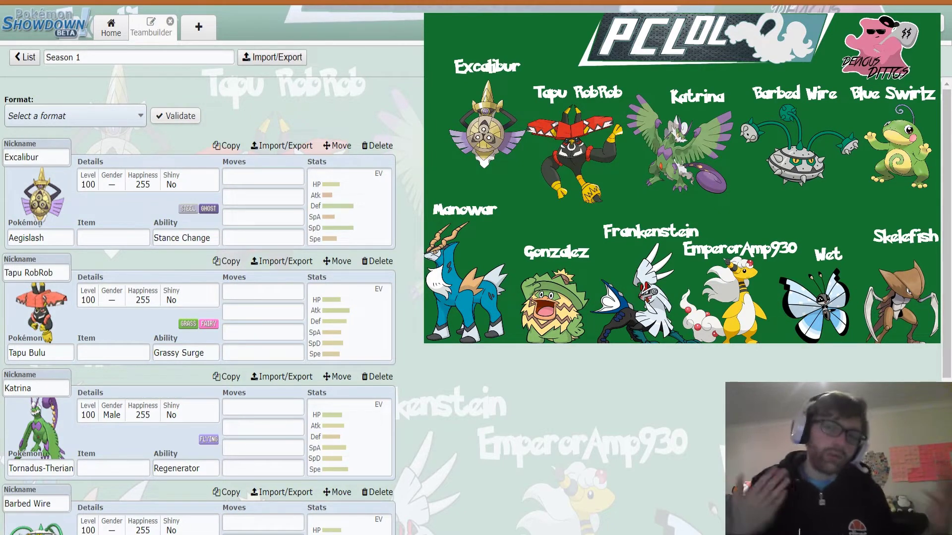
# Switch between Excalibur's move choices and its EV/IV spread, ending on the move list
pyautogui.click(259, 181)
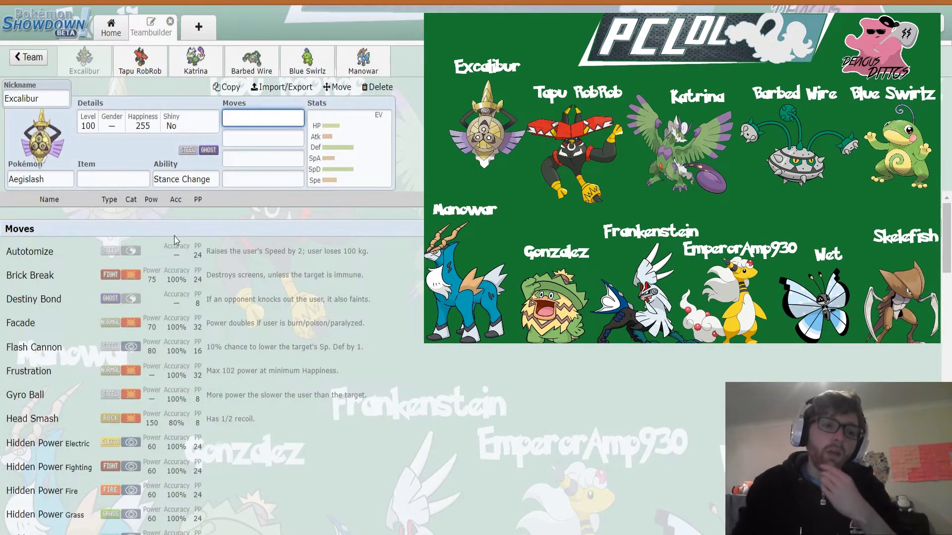
pyautogui.scroll(-4, 204, 298)
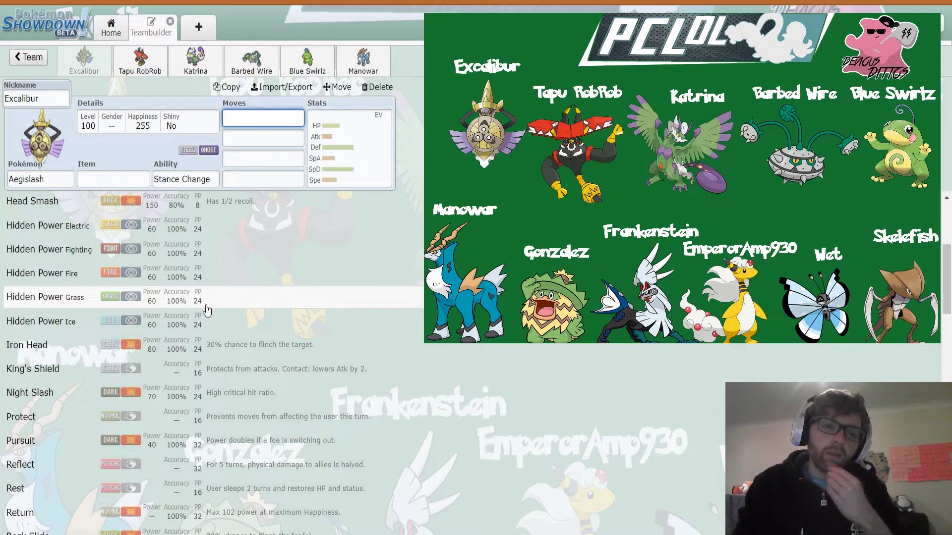
pyautogui.click(337, 154)
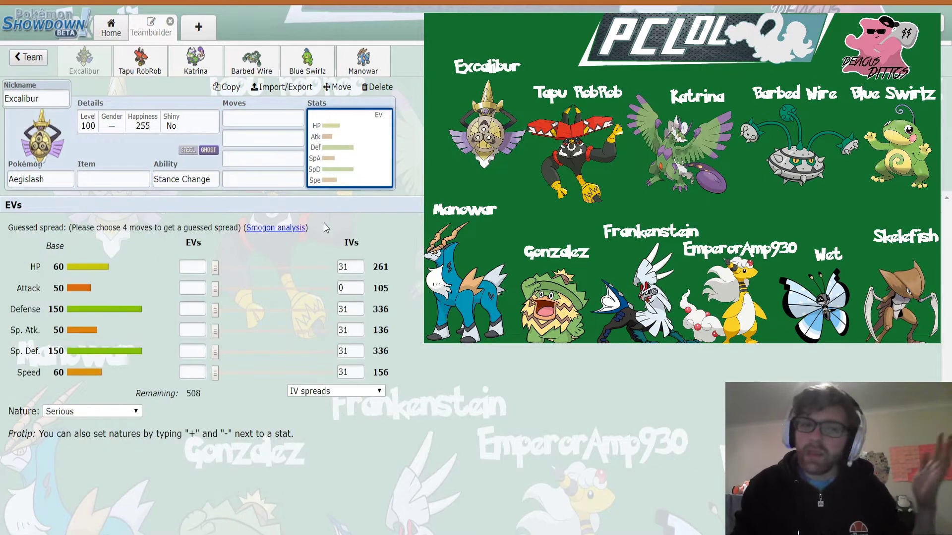
pyautogui.click(263, 118)
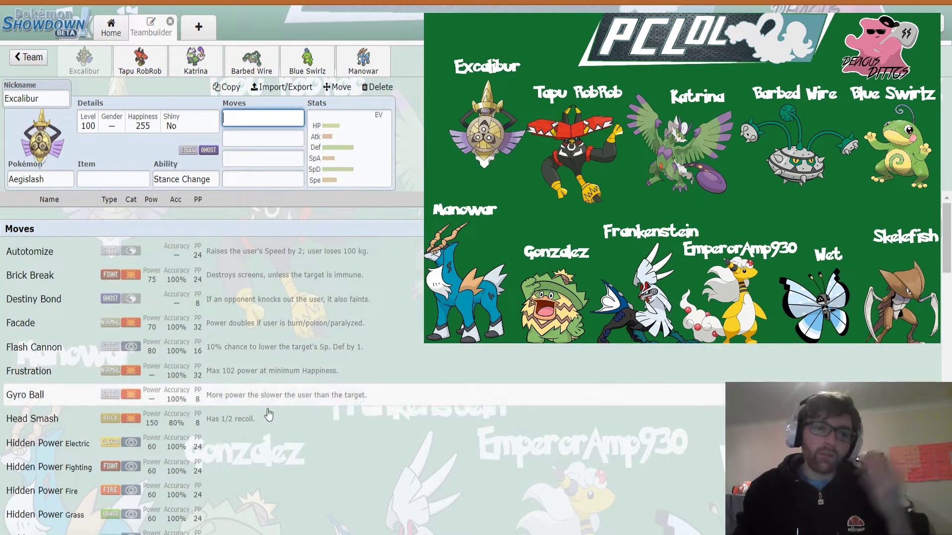
pyautogui.click(361, 168)
pyautogui.click(258, 121)
# Browse Excalibur's full learnable move list, then switch to Tapu RobRob's set
pyautogui.scroll(-6, 245, 328)
pyautogui.scroll(-2, 236, 327)
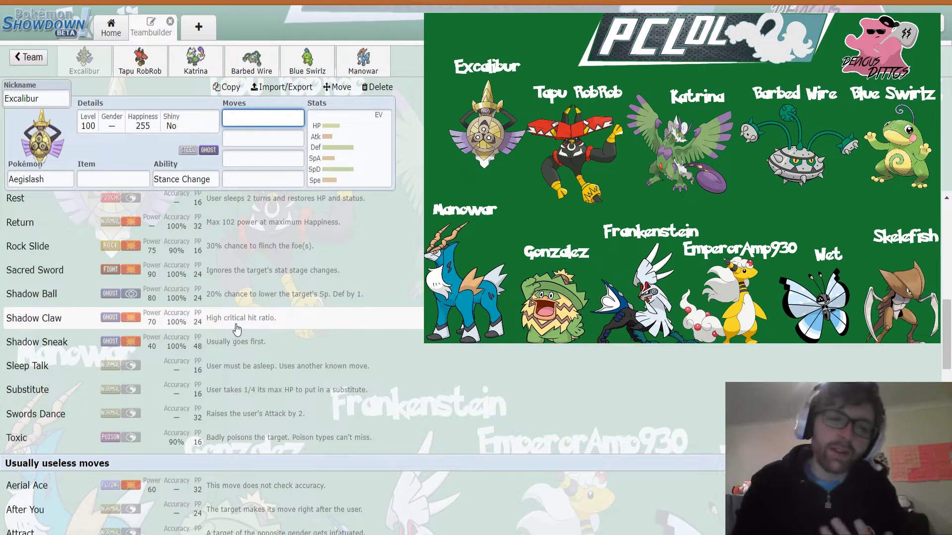
pyautogui.scroll(-7, 234, 330)
pyautogui.scroll(-10, 240, 328)
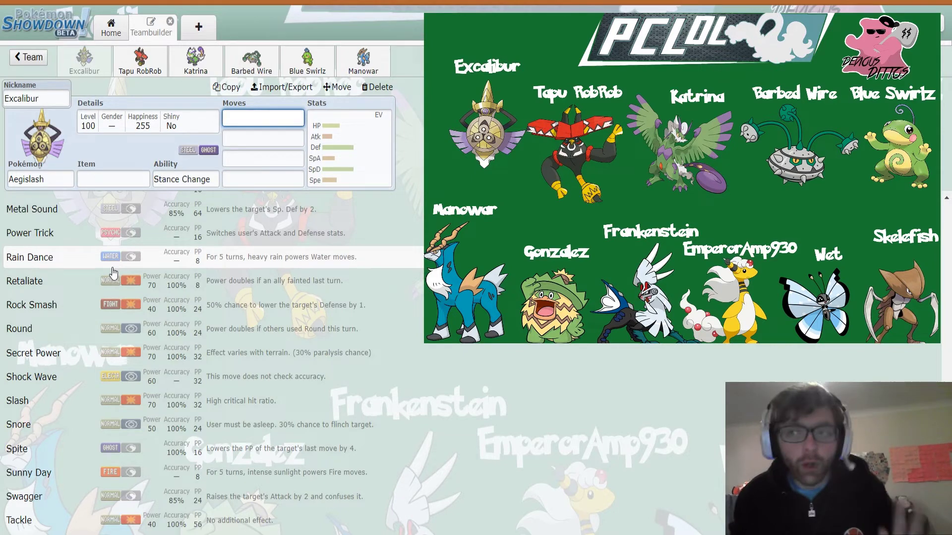
pyautogui.scroll(2, 113, 272)
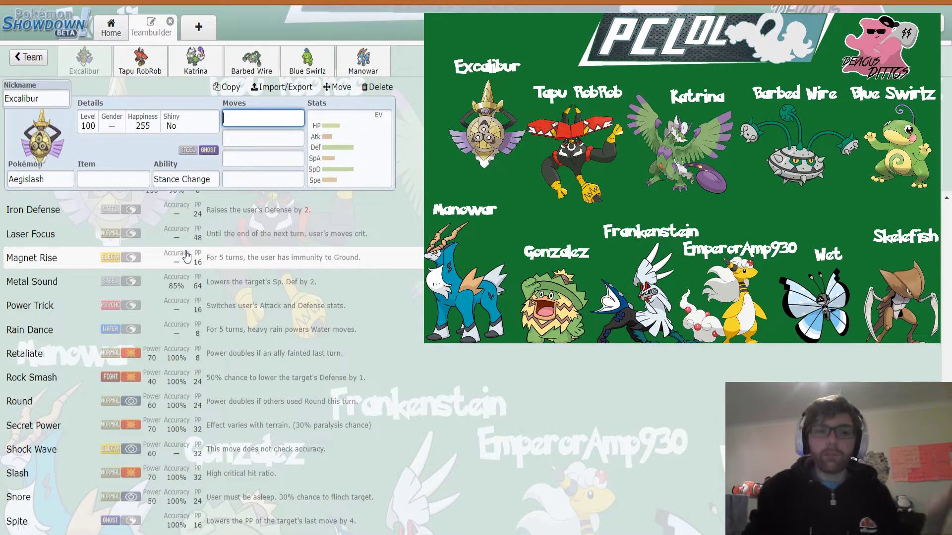
pyautogui.scroll(6, 187, 256)
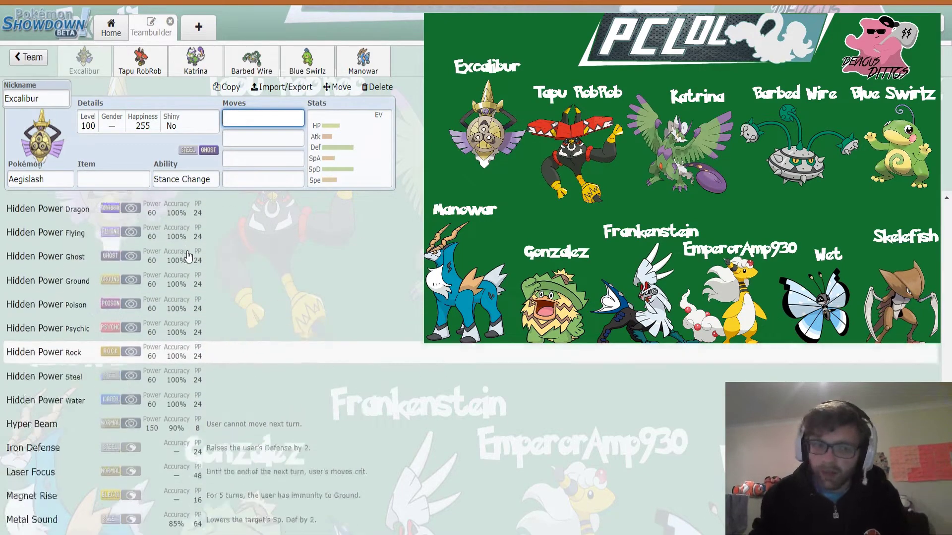
pyautogui.scroll(5, 191, 263)
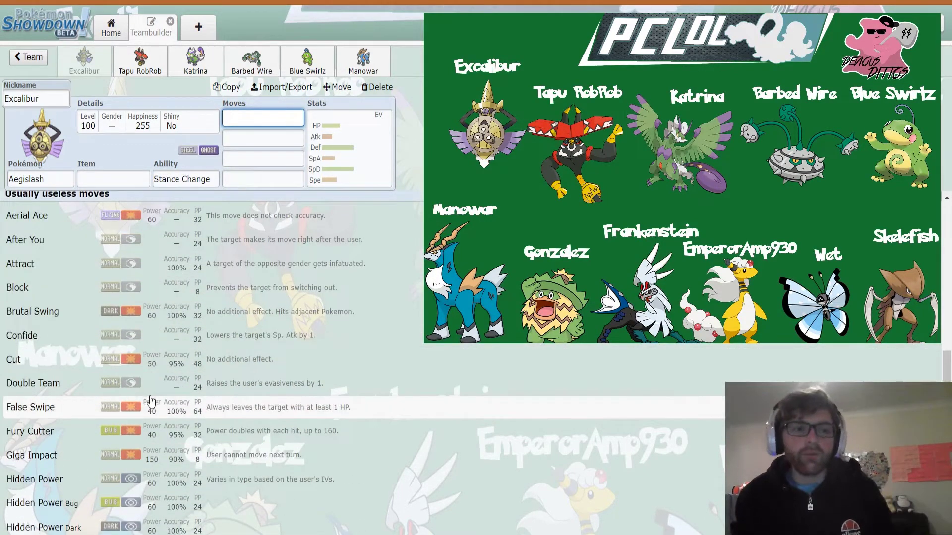
pyautogui.scroll(5, 152, 399)
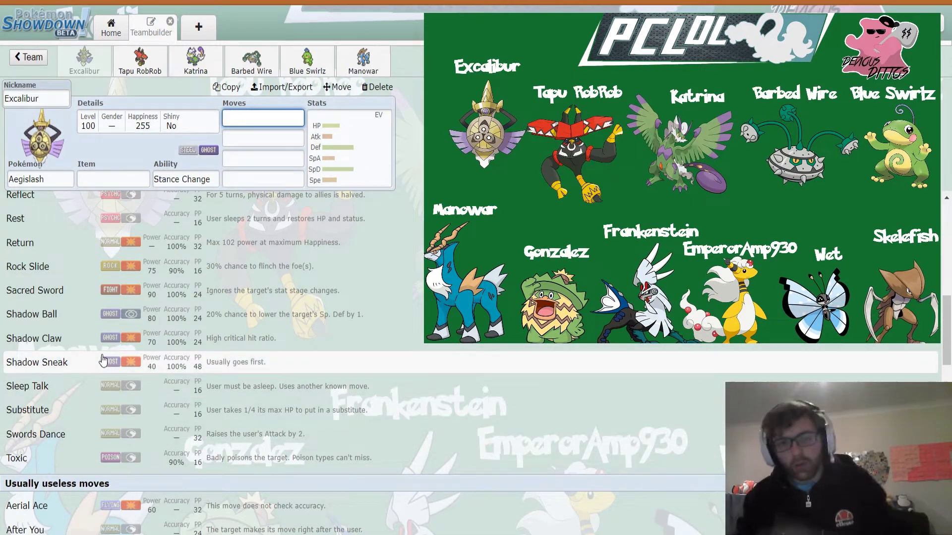
pyautogui.scroll(1, 77, 307)
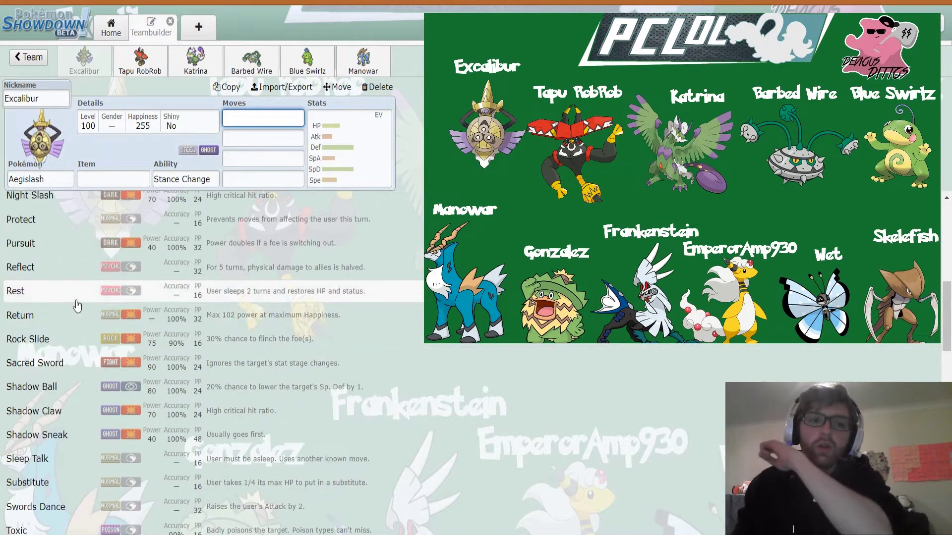
pyautogui.scroll(2, 69, 339)
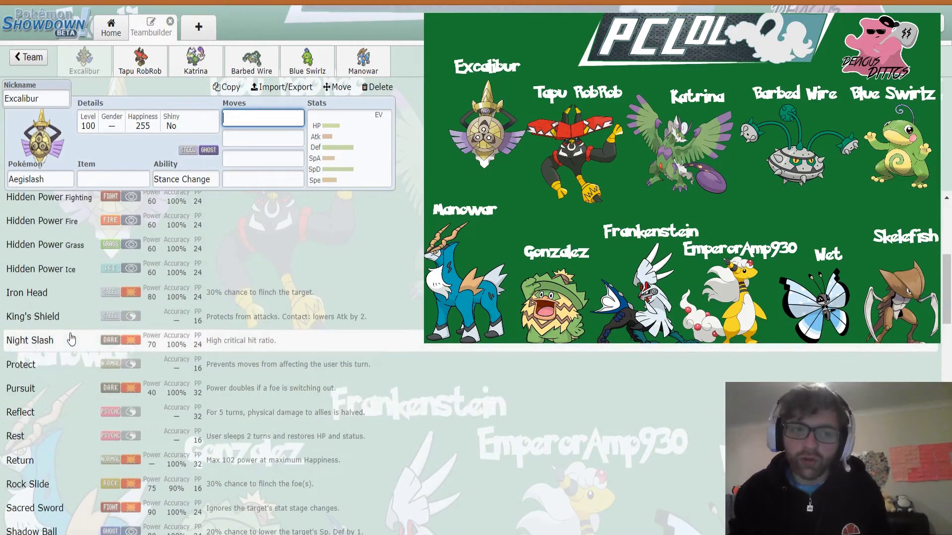
pyautogui.scroll(3, 72, 340)
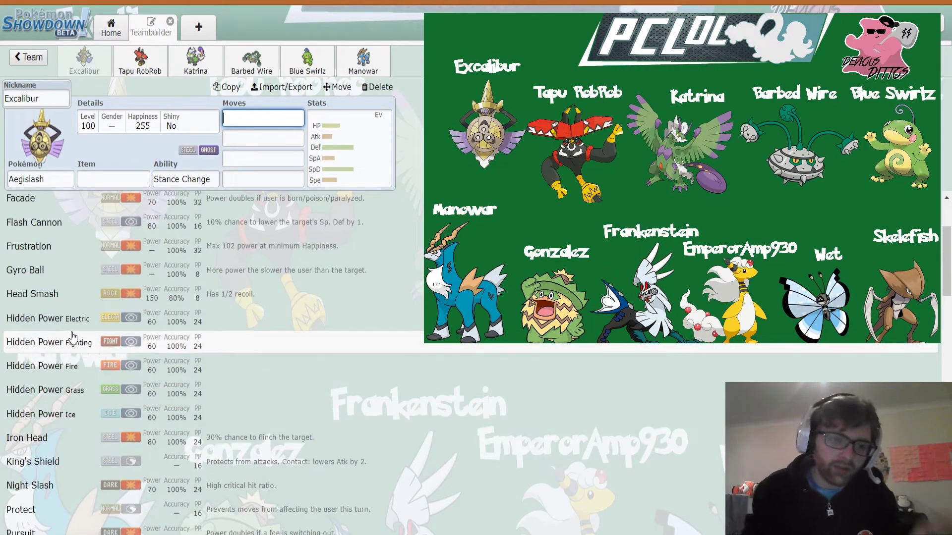
pyautogui.scroll(2, 72, 337)
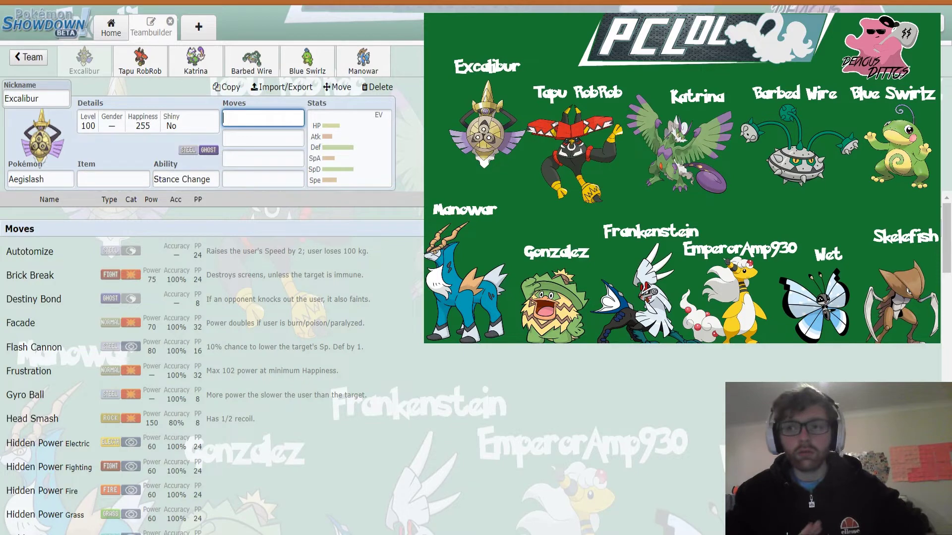
pyautogui.click(154, 72)
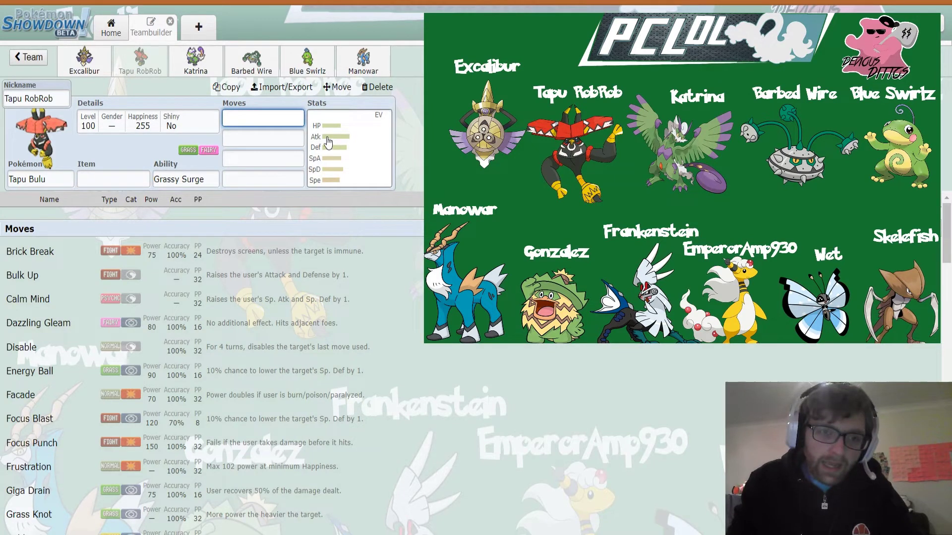
# View Tapu RobRob's abilities (Grassy Surge, Telepathy) and its EV/IV spread with Attack IV 0
pyautogui.click(216, 180)
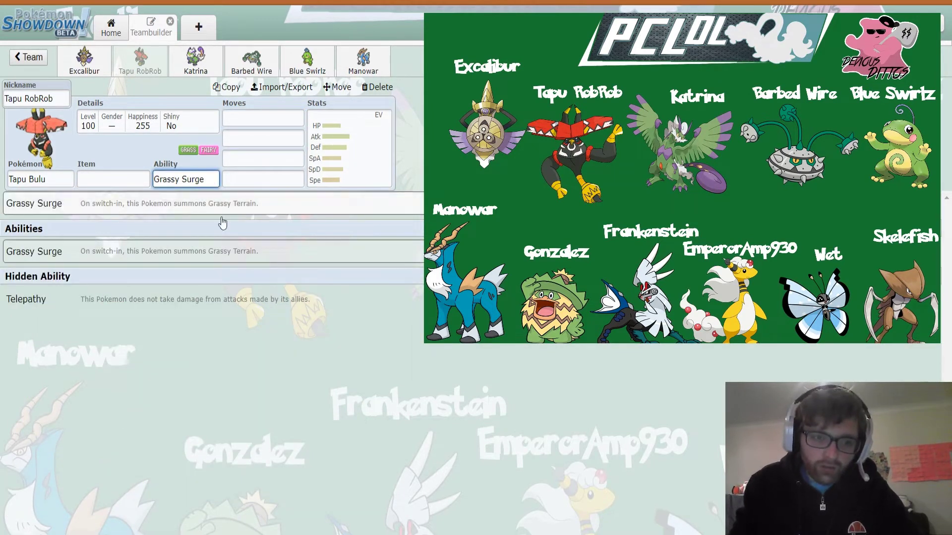
pyautogui.click(347, 146)
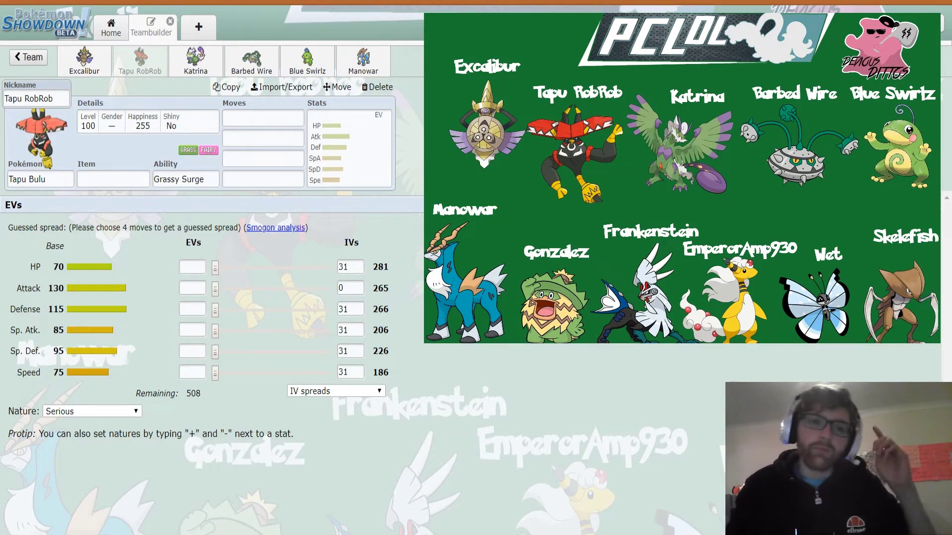
pyautogui.click(263, 119)
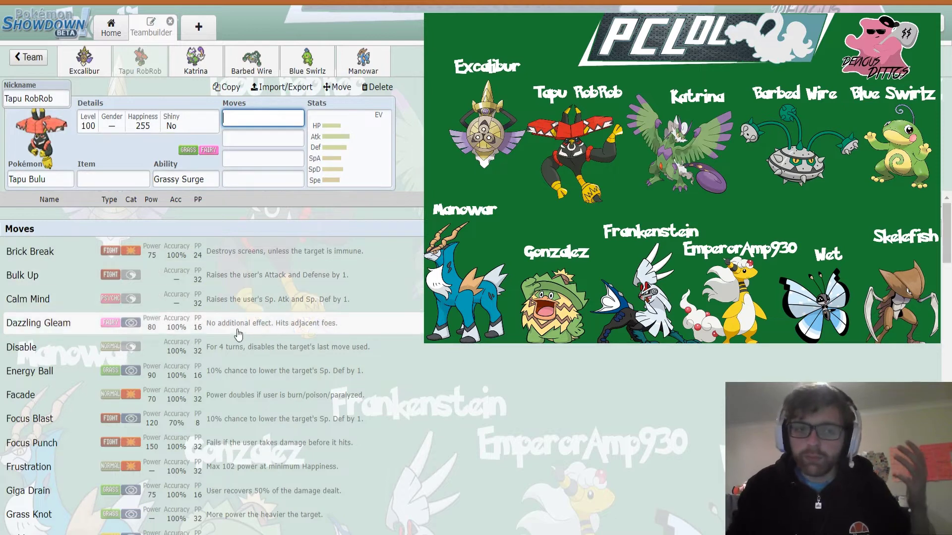
pyautogui.scroll(-2, 228, 372)
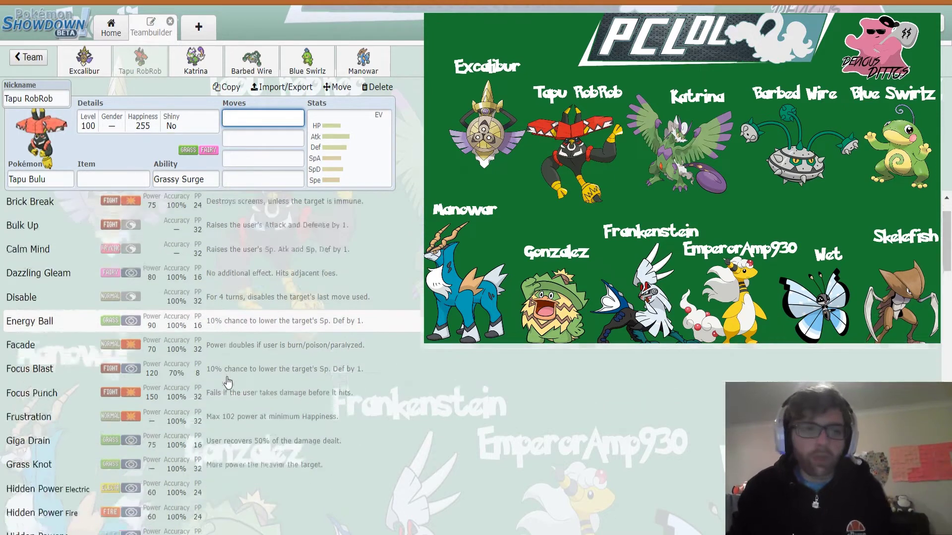
pyautogui.click(309, 152)
pyautogui.click(265, 121)
pyautogui.scroll(-5, 261, 363)
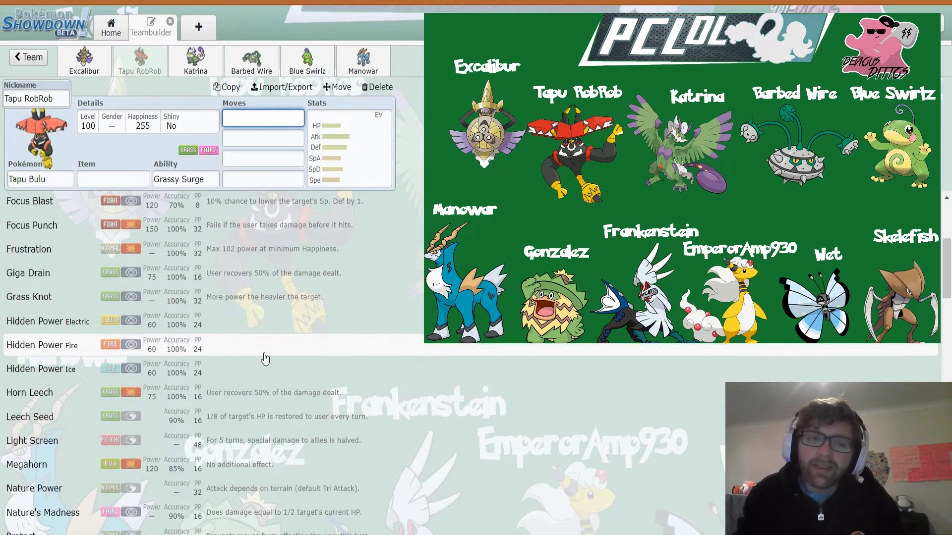
pyautogui.scroll(-2, 265, 358)
pyautogui.scroll(-2, 265, 357)
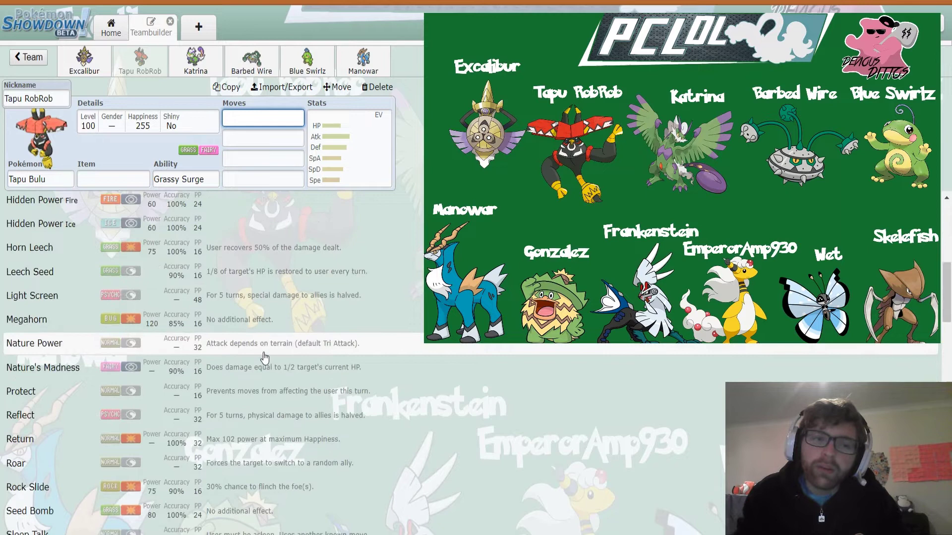
pyautogui.scroll(-5, 264, 357)
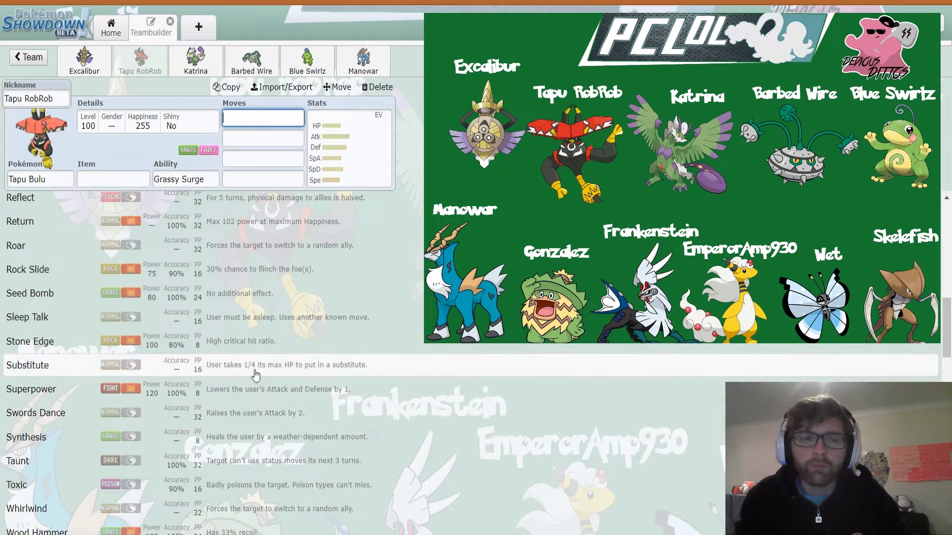
pyautogui.scroll(-3, 255, 376)
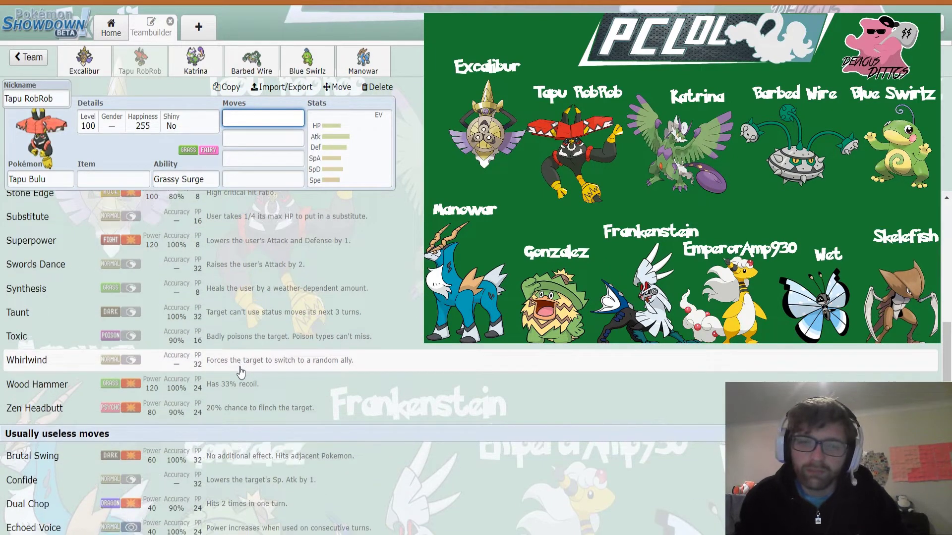
pyautogui.scroll(-3, 240, 370)
pyautogui.scroll(10, 240, 371)
pyautogui.scroll(5, 240, 370)
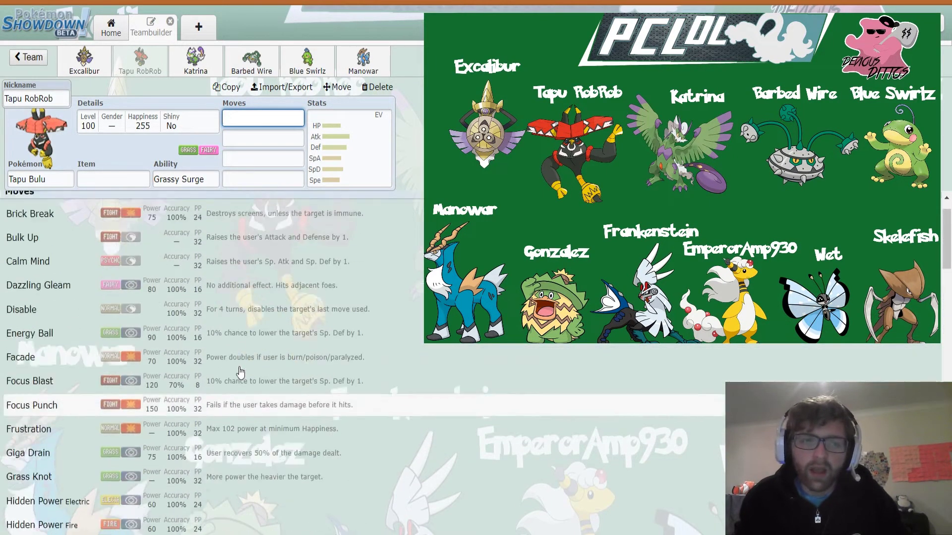
pyautogui.click(317, 134)
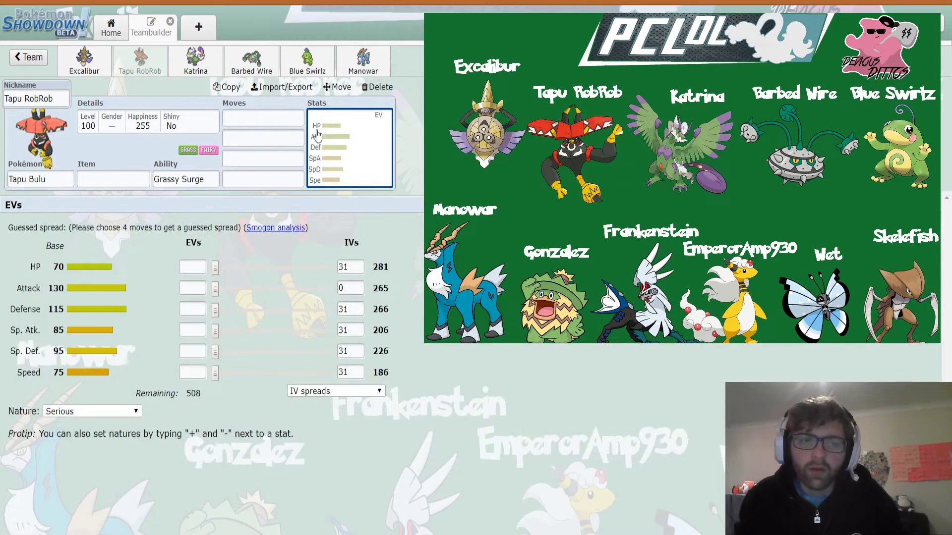
# Browse Tapu RobRob's special moves using the Special category filter, then clear it
pyautogui.click(267, 119)
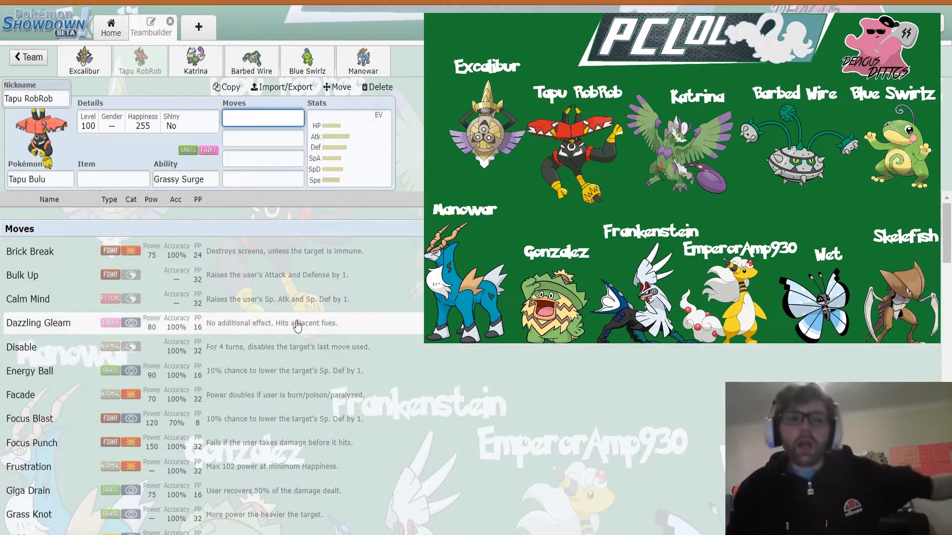
pyautogui.click(131, 199)
pyautogui.click(135, 246)
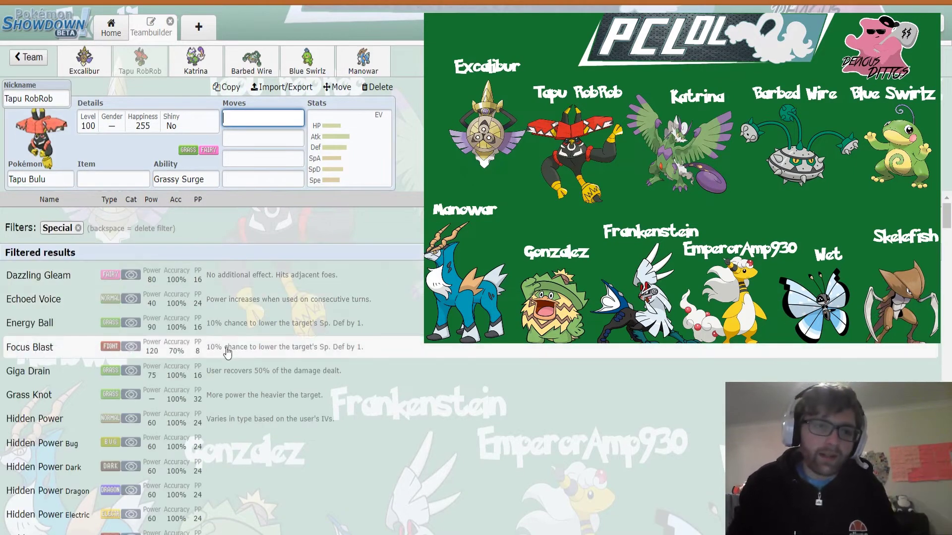
pyautogui.scroll(-10, 229, 353)
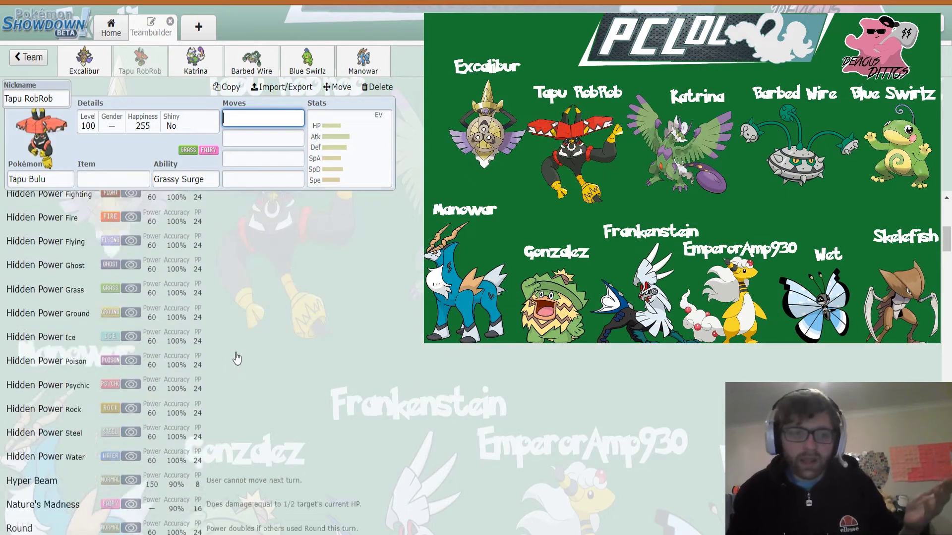
pyautogui.scroll(-1, 237, 357)
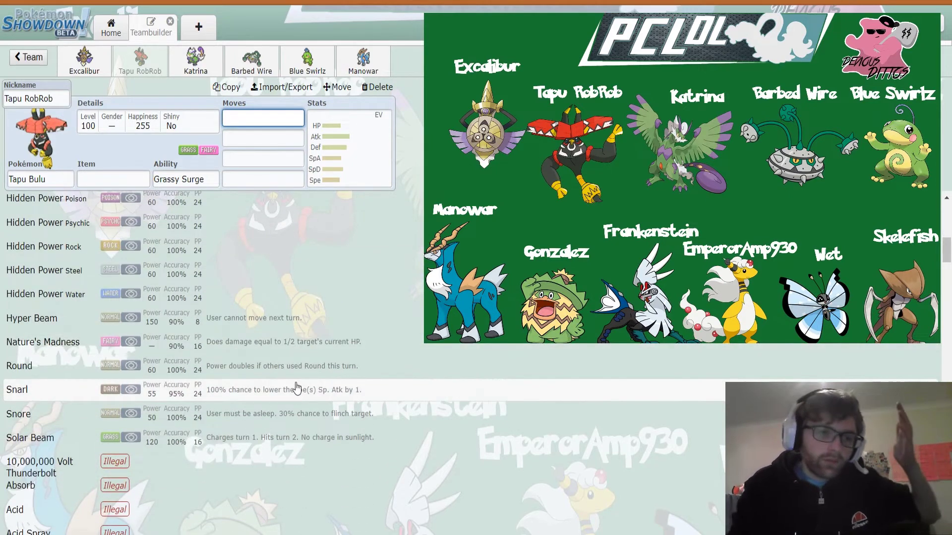
pyautogui.scroll(11, 295, 389)
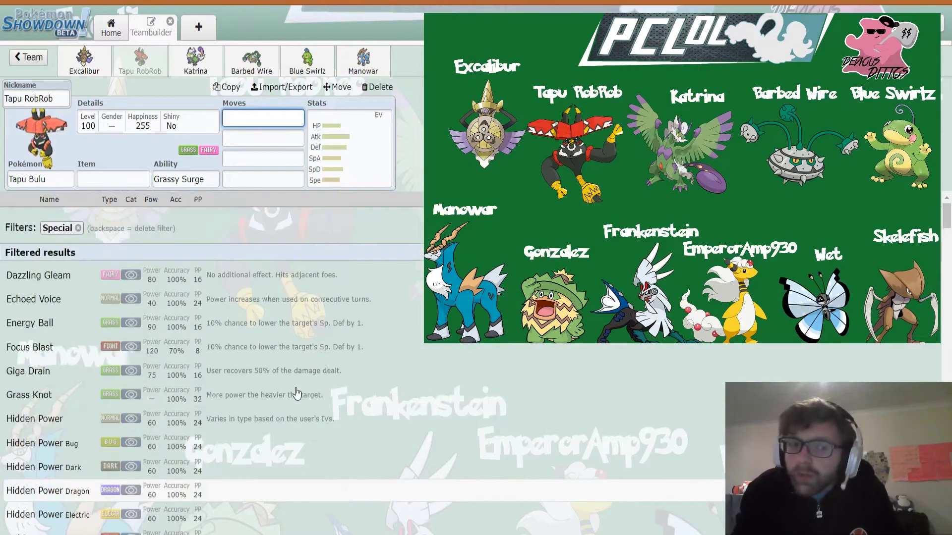
pyautogui.click(77, 228)
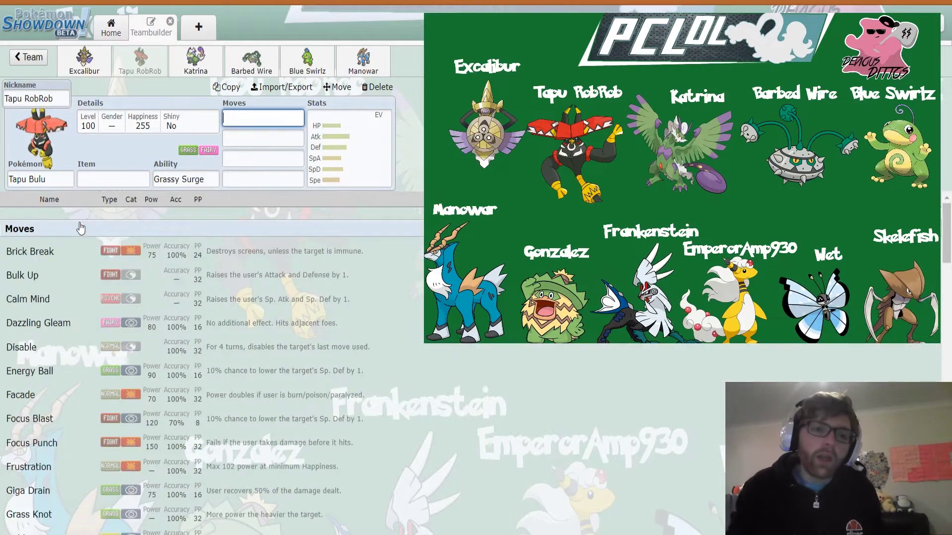
# Scroll through Tapu RobRob's full move list and switch to Katrina's set
pyautogui.scroll(-5, 272, 340)
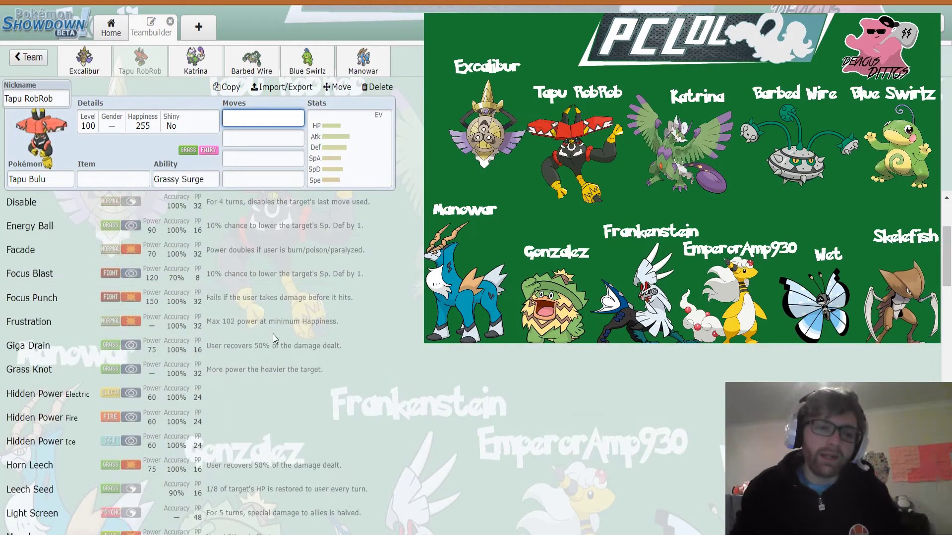
pyautogui.scroll(-4, 276, 343)
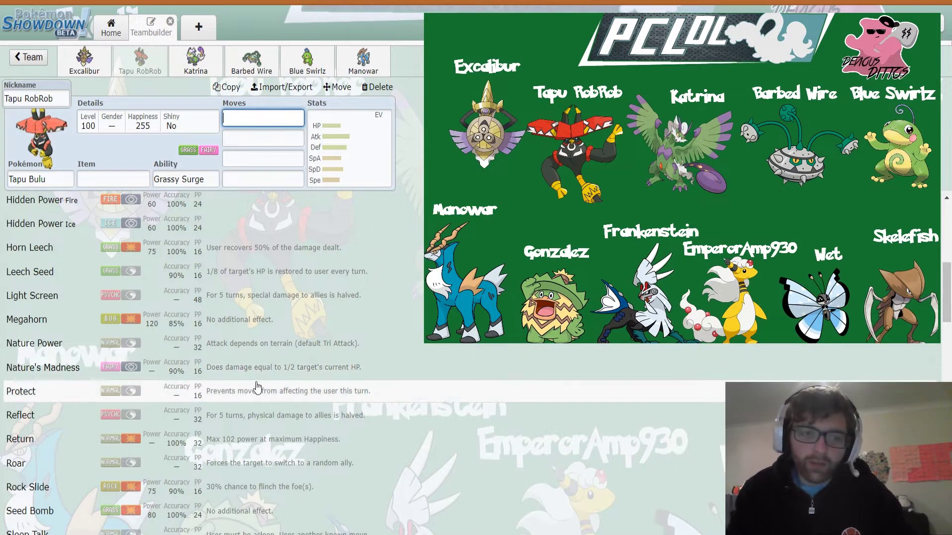
pyautogui.scroll(-3, 263, 377)
pyautogui.scroll(-2, 276, 380)
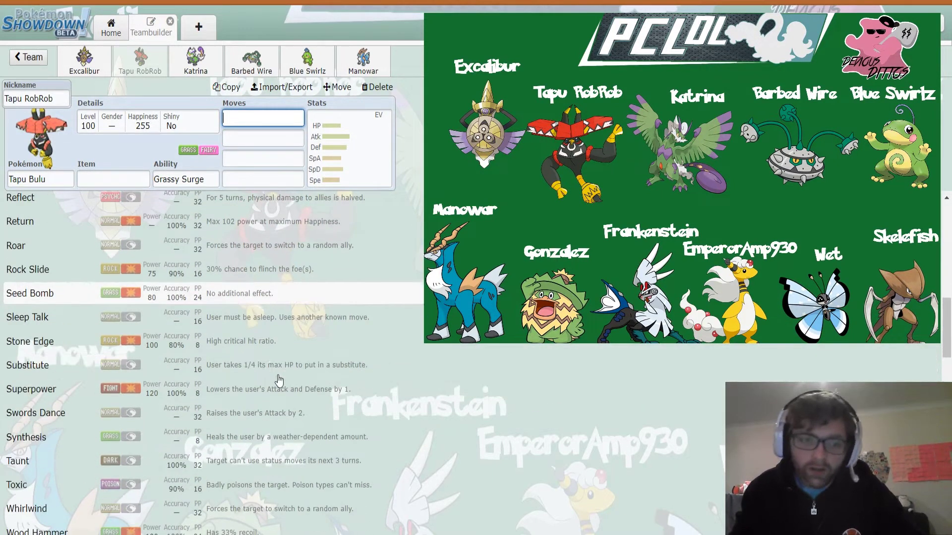
pyautogui.scroll(-2, 282, 377)
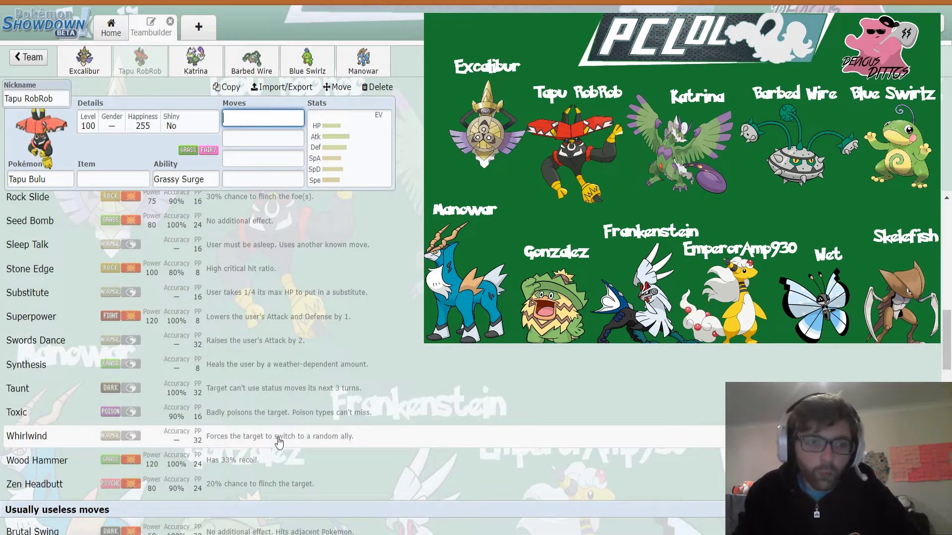
pyautogui.scroll(-2, 278, 436)
pyautogui.scroll(-5, 280, 427)
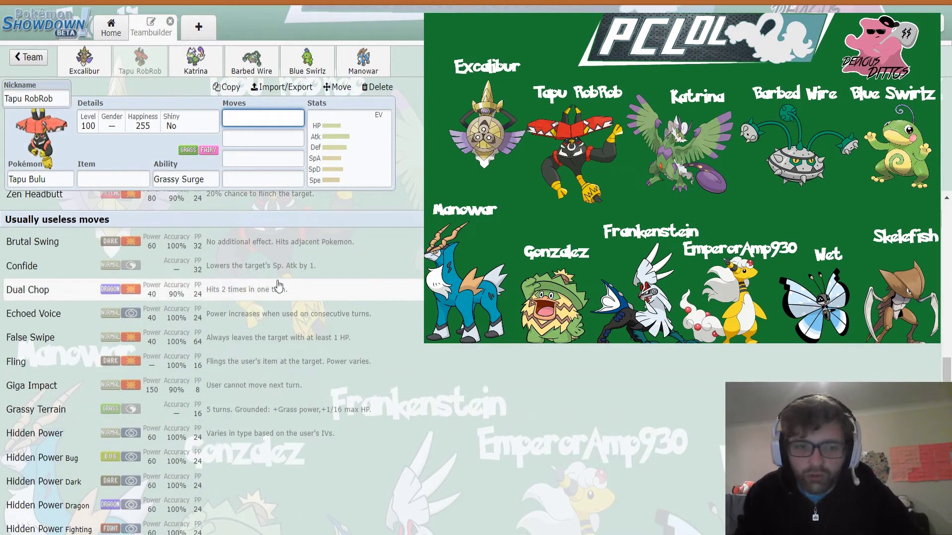
pyautogui.scroll(-2, 308, 334)
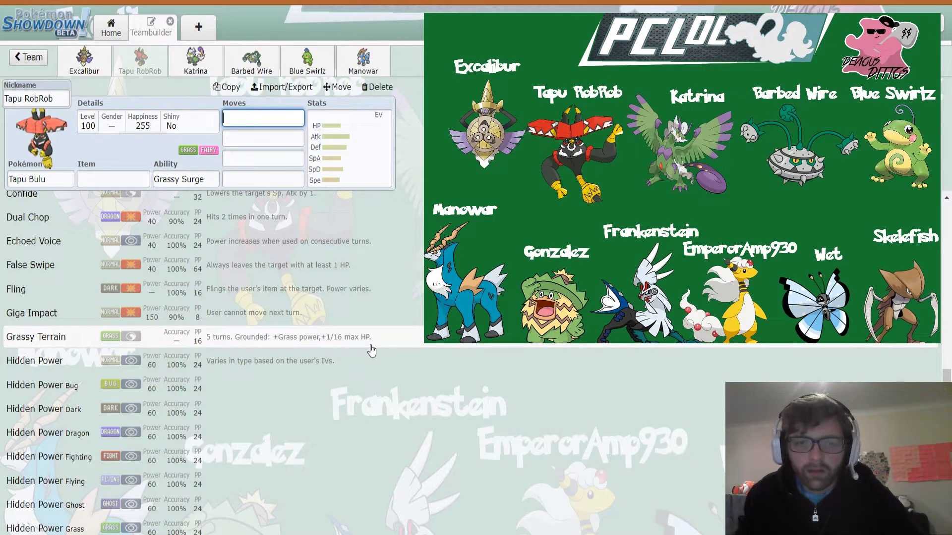
pyautogui.scroll(-10, 372, 351)
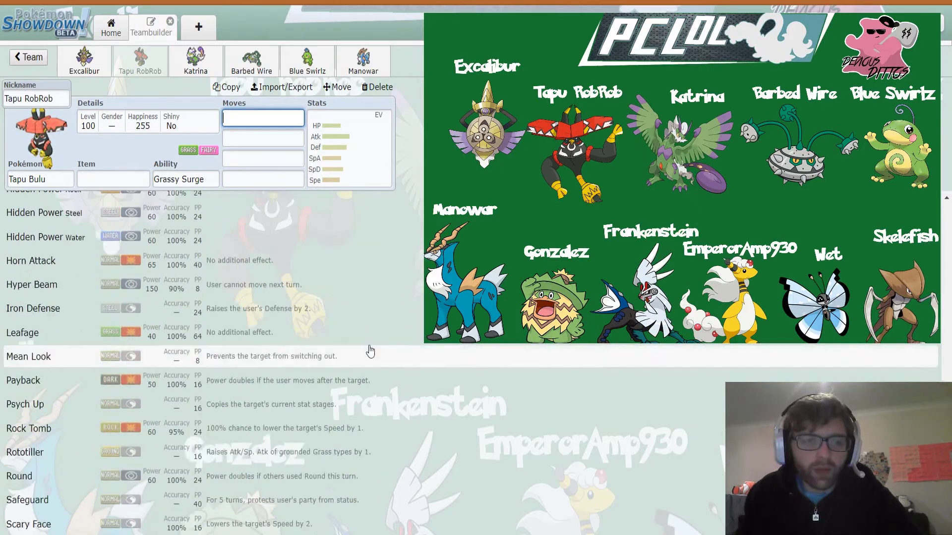
pyautogui.scroll(-5, 331, 329)
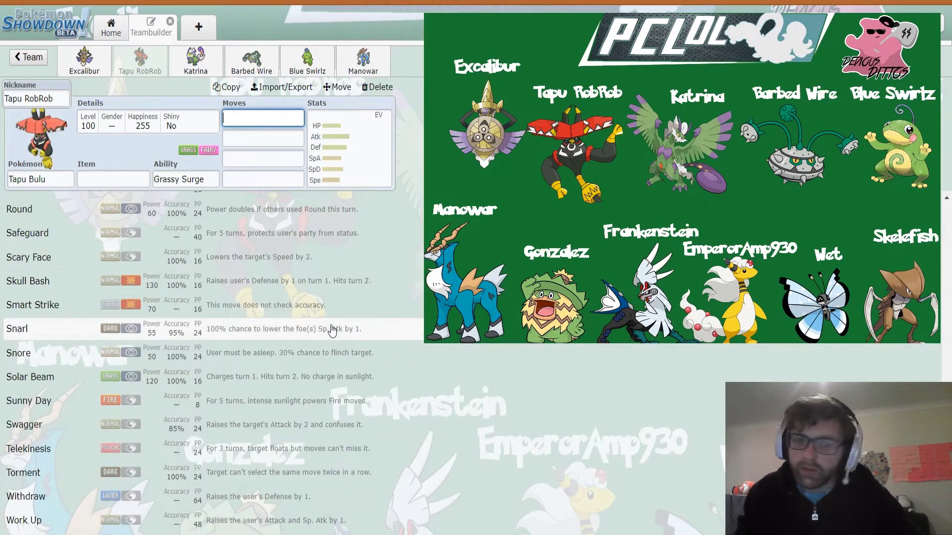
pyautogui.scroll(5, 272, 395)
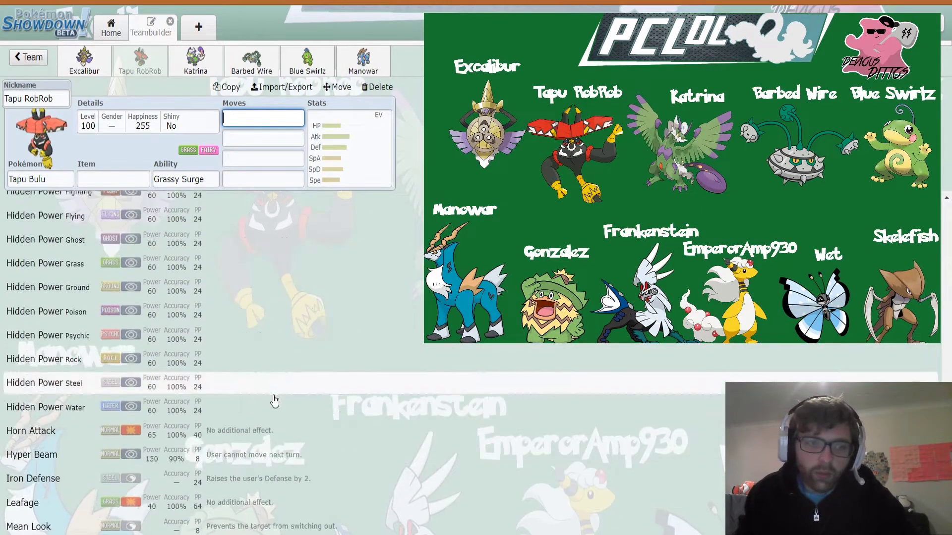
pyautogui.scroll(5, 277, 404)
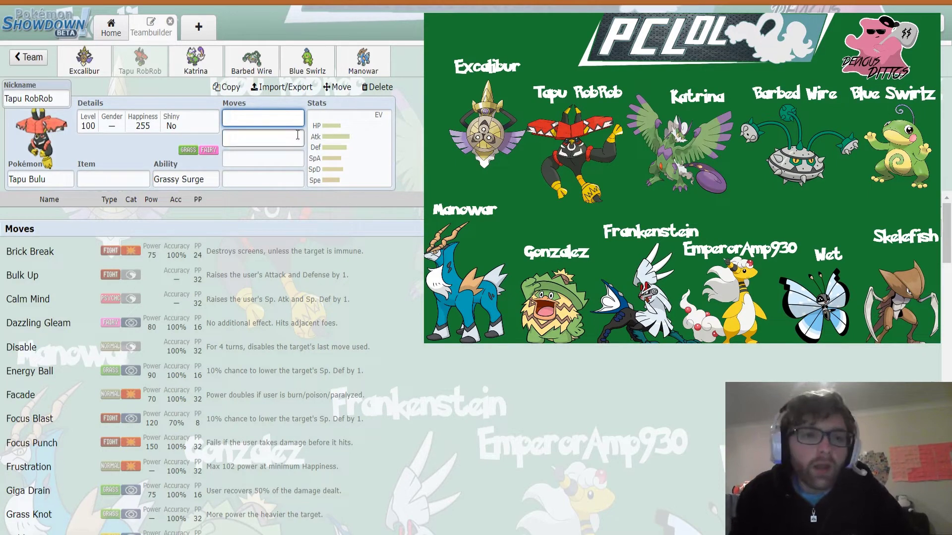
pyautogui.click(191, 58)
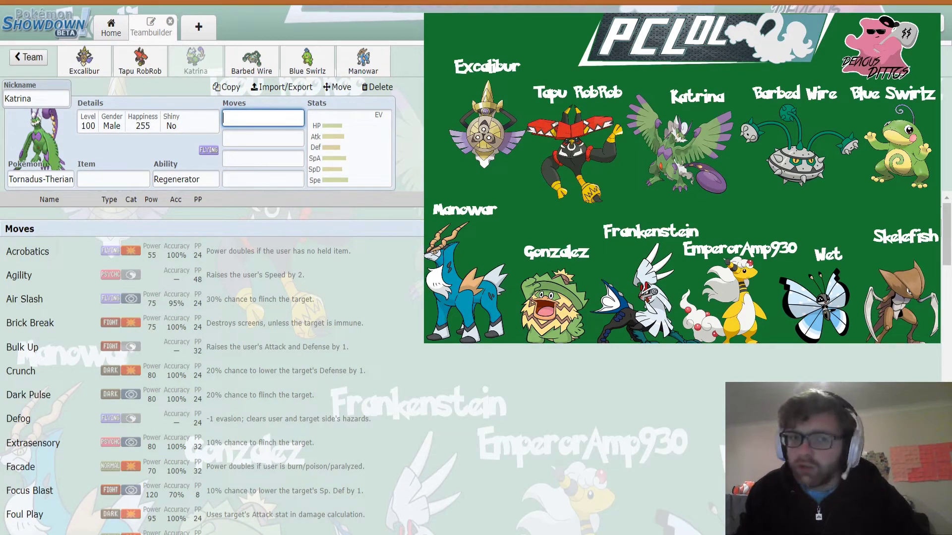
pyautogui.click(382, 151)
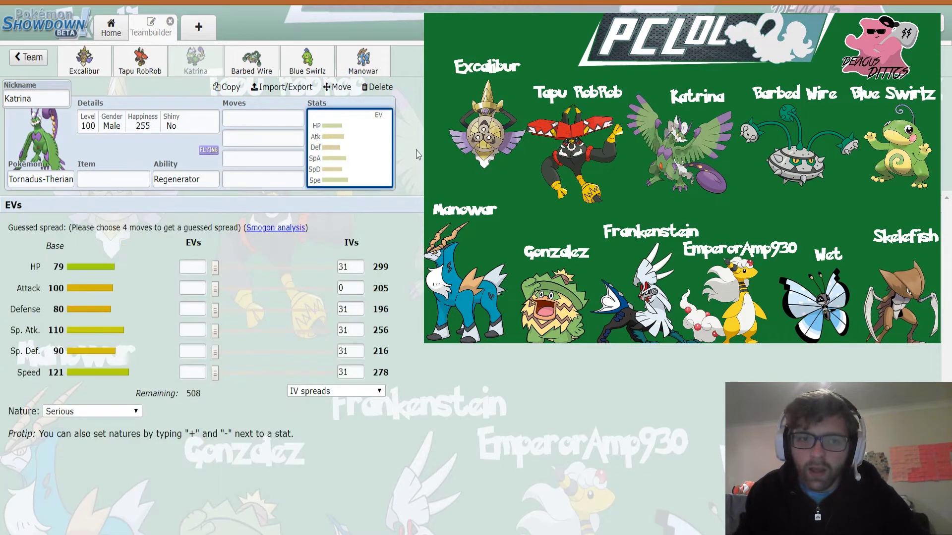
pyautogui.click(262, 118)
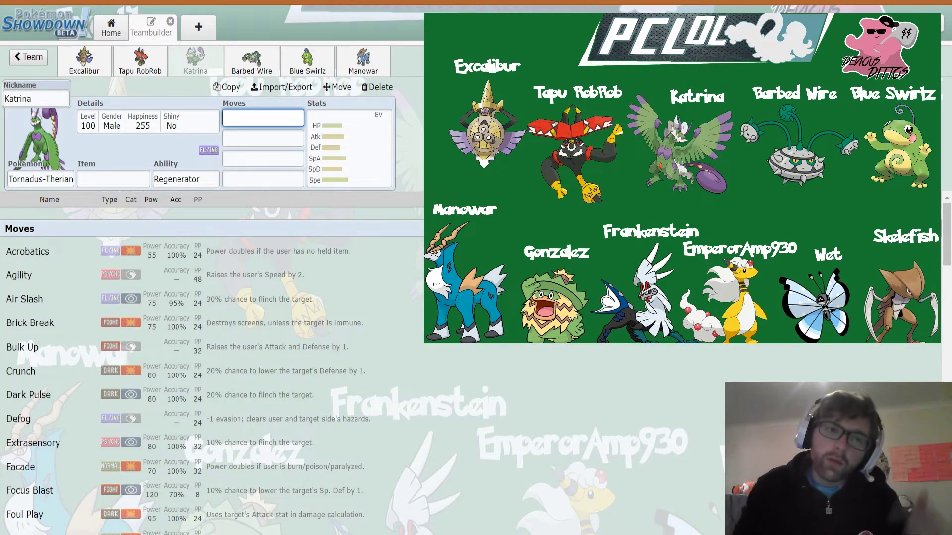
# Check Katrina's abilities and browse her Physical moves, then clear the filter
pyautogui.click(187, 180)
pyautogui.click(248, 118)
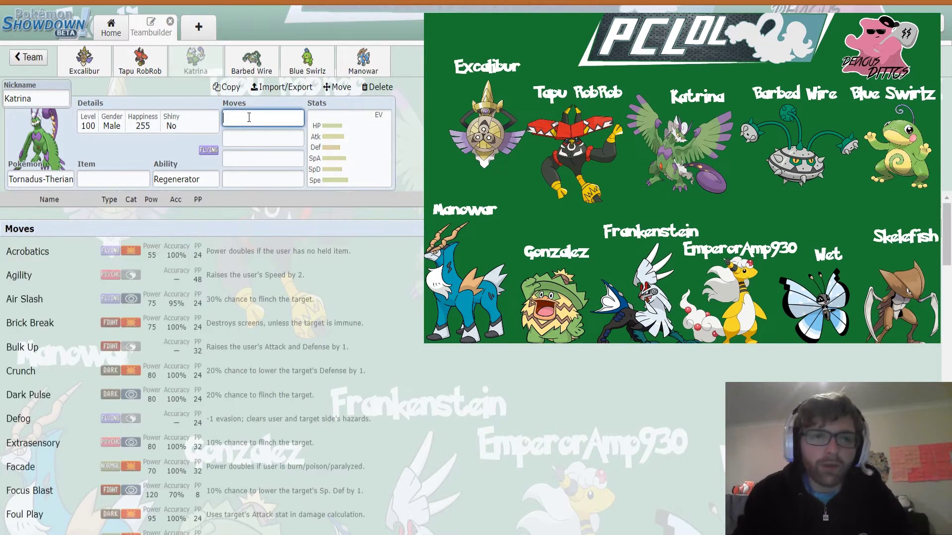
pyautogui.click(131, 199)
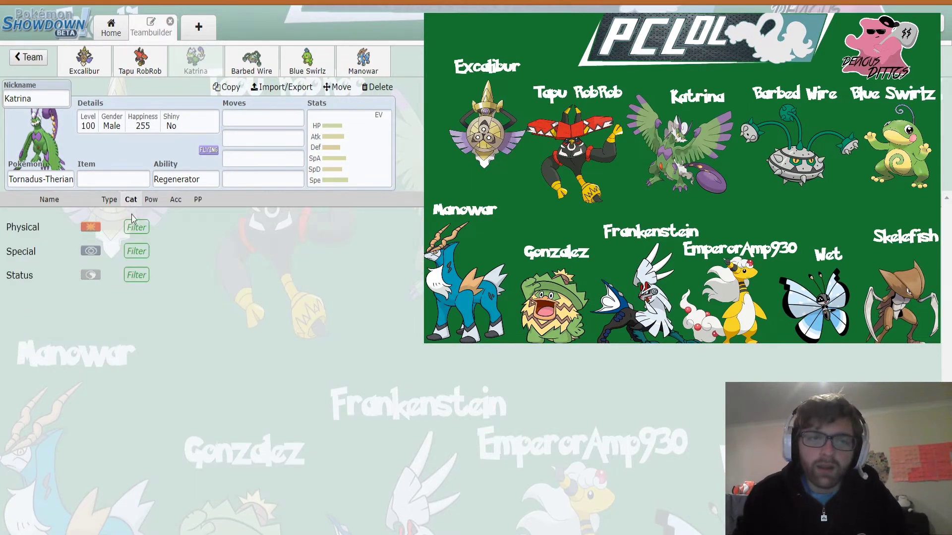
pyautogui.click(132, 226)
pyautogui.scroll(-5, 197, 324)
pyautogui.scroll(-5, 198, 323)
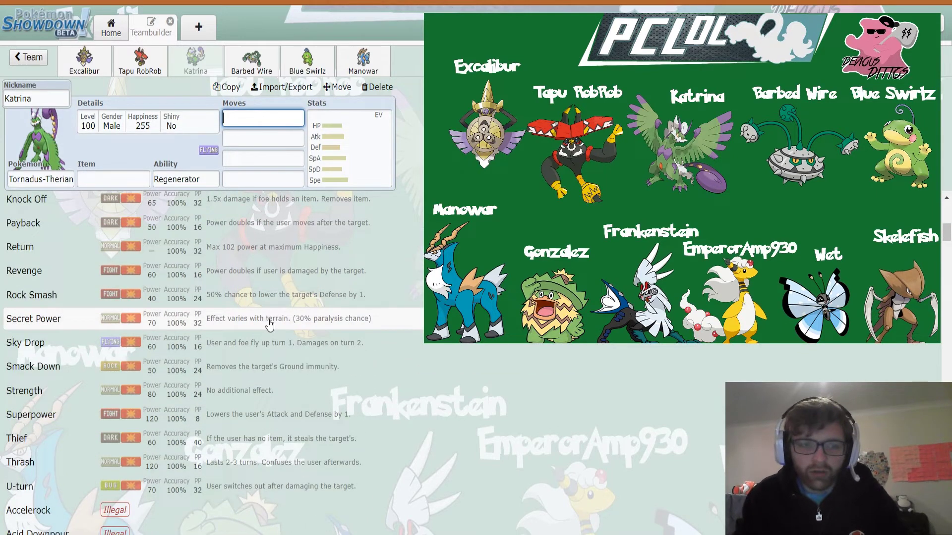
pyautogui.scroll(10, 270, 323)
pyautogui.click(83, 228)
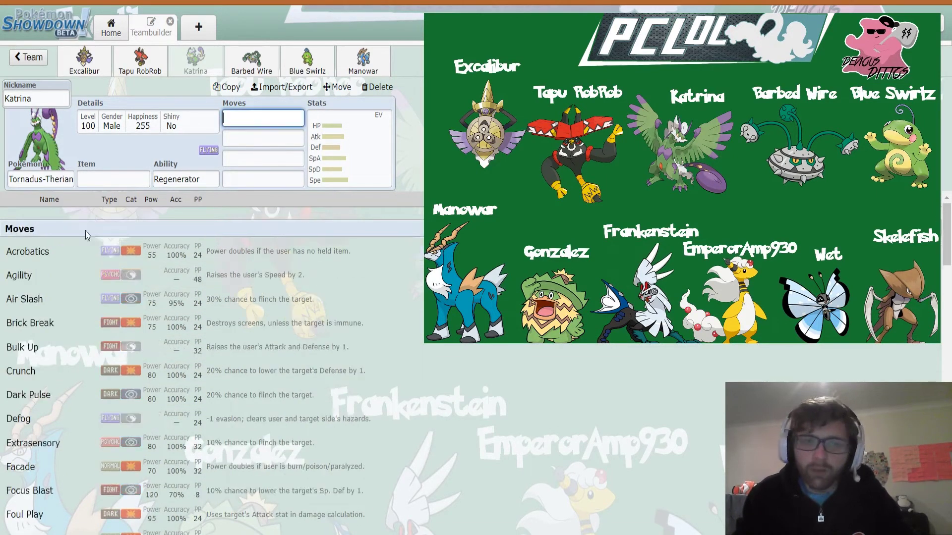
# Browse Katrina's Special moves, then clear the Special filter
pyautogui.click(132, 203)
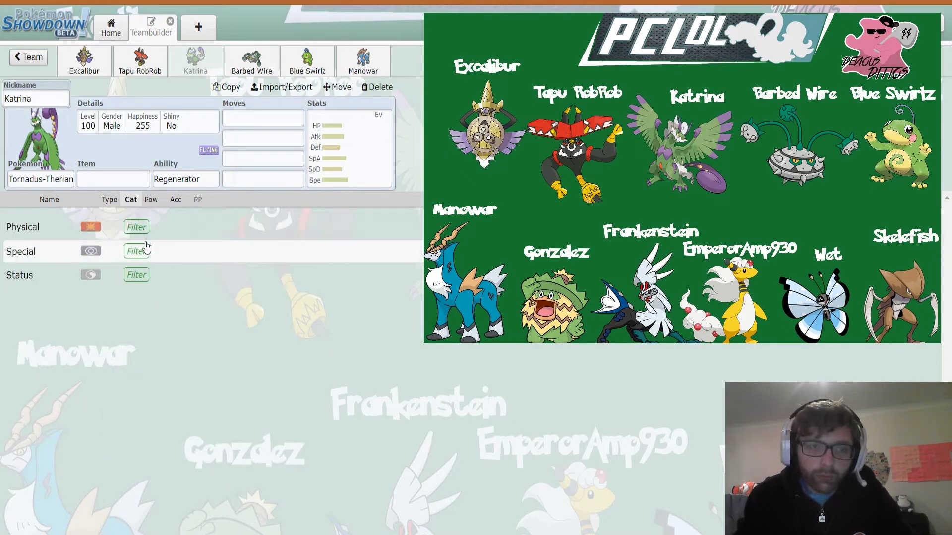
pyautogui.click(134, 249)
pyautogui.scroll(-10, 233, 324)
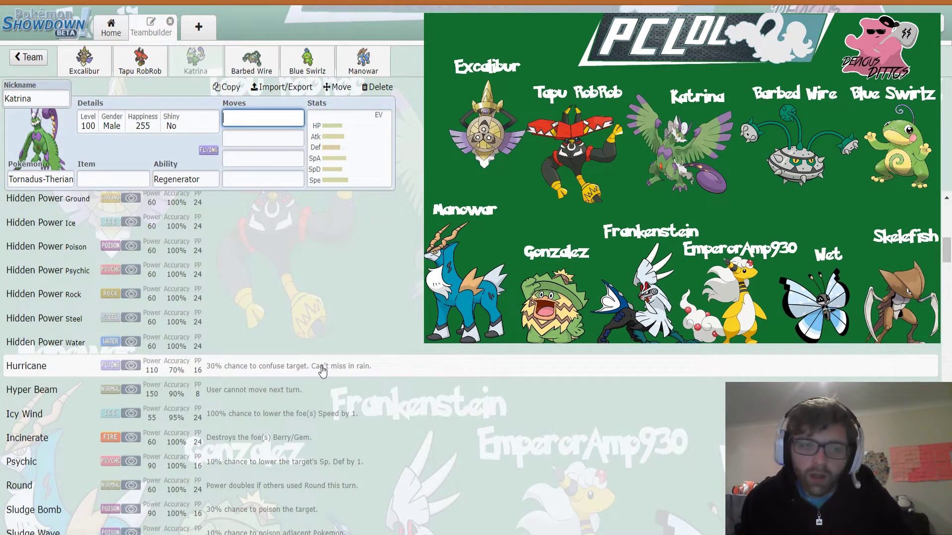
pyautogui.scroll(-3, 322, 371)
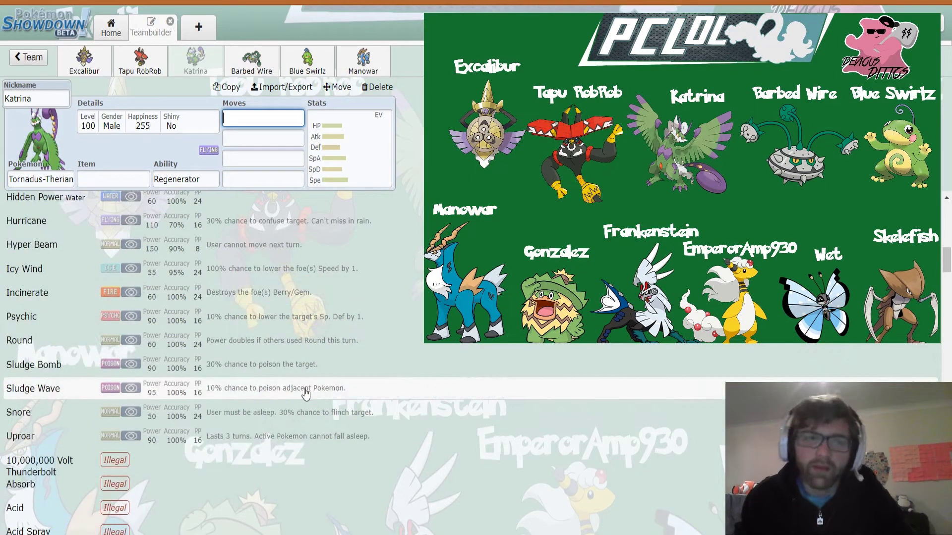
pyautogui.scroll(10, 305, 393)
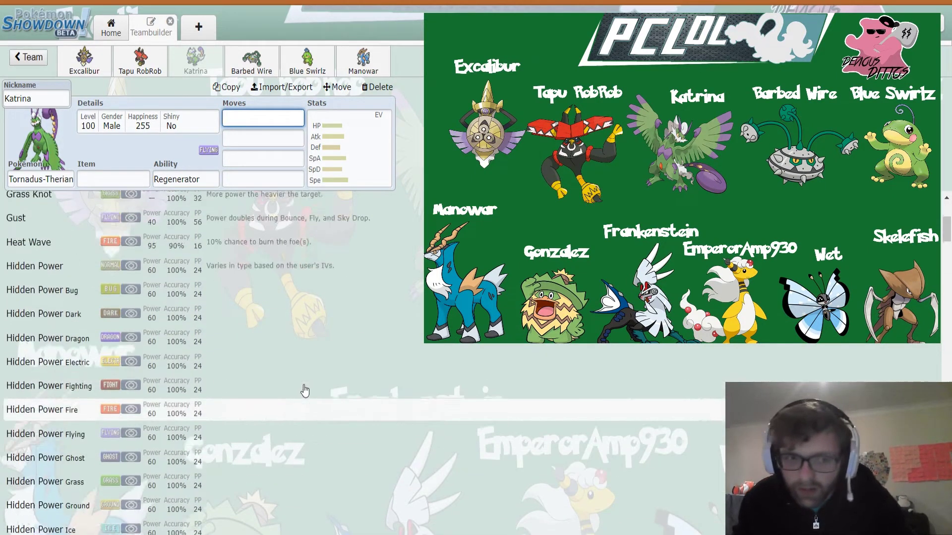
pyautogui.scroll(3, 305, 391)
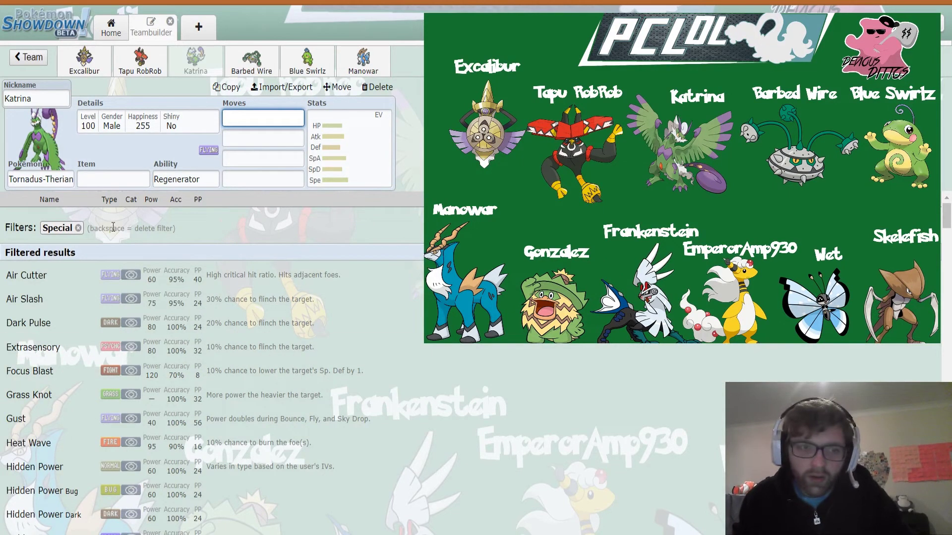
pyautogui.click(79, 228)
# Browse Katrina's Status moves, clear the filter, and switch to Barbed Wire
pyautogui.click(128, 203)
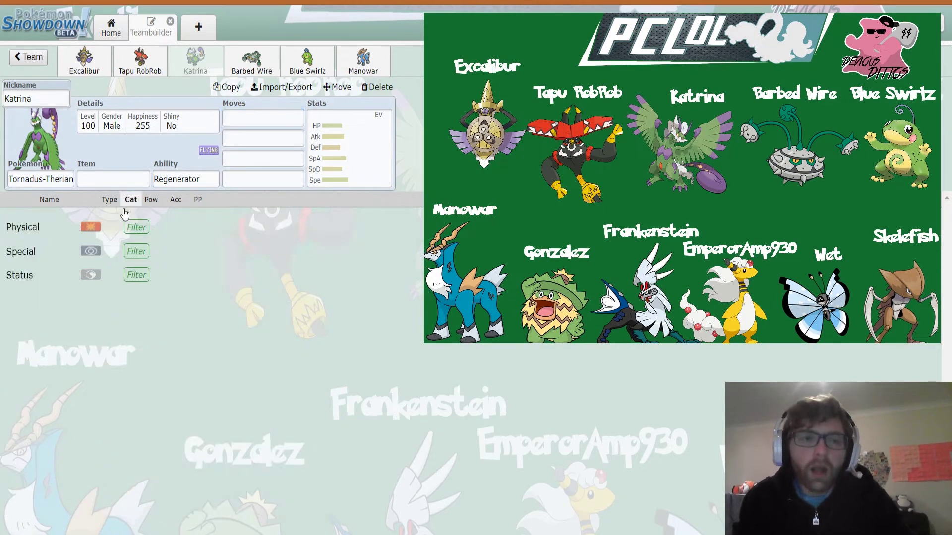
pyautogui.click(136, 274)
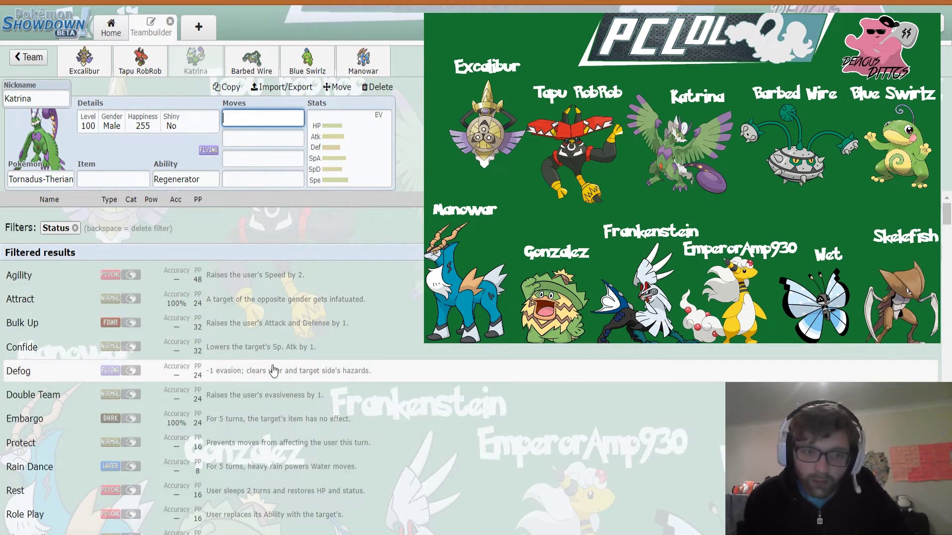
pyautogui.scroll(-2, 274, 369)
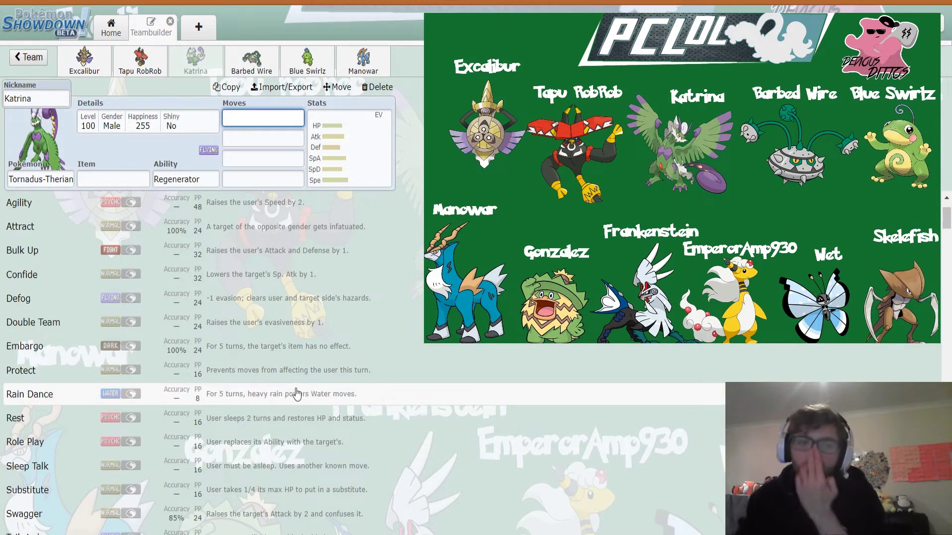
pyautogui.scroll(-2, 239, 433)
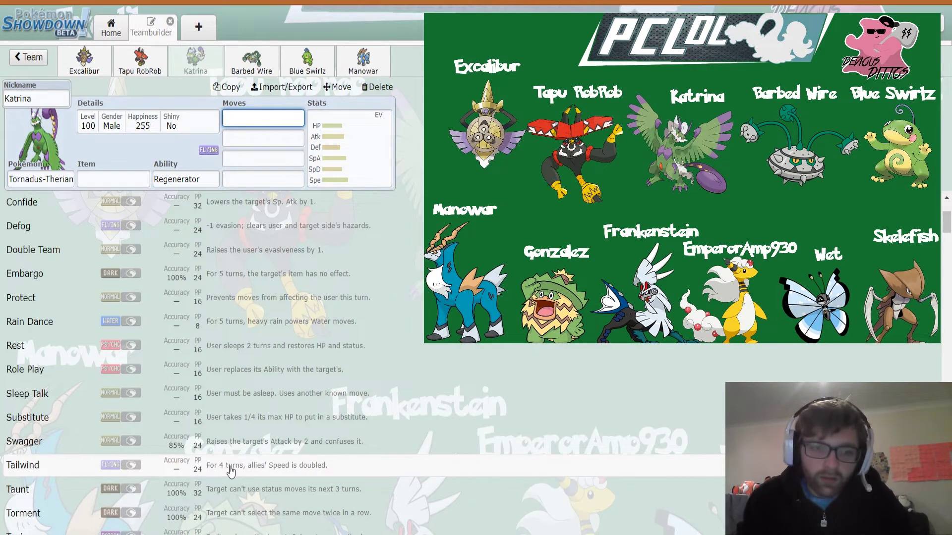
pyautogui.scroll(-2, 227, 465)
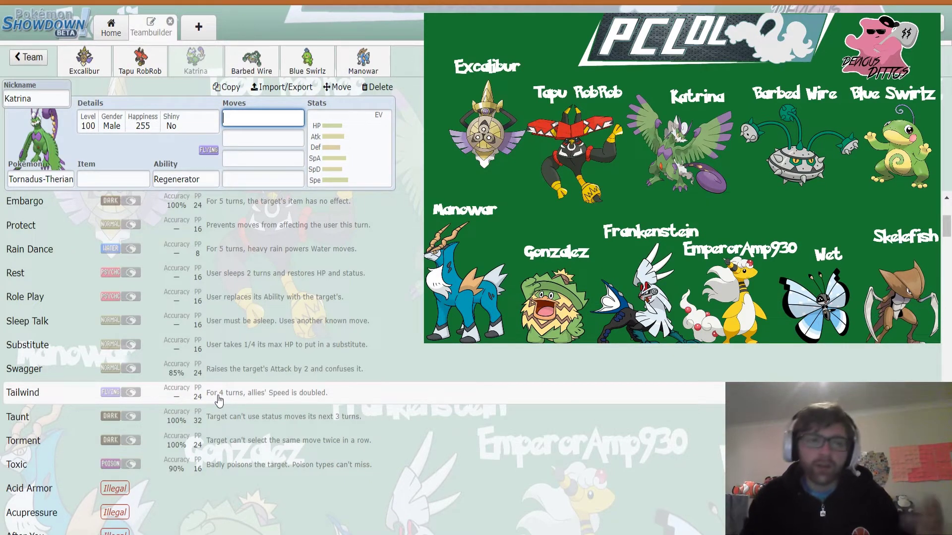
pyautogui.scroll(6, 121, 281)
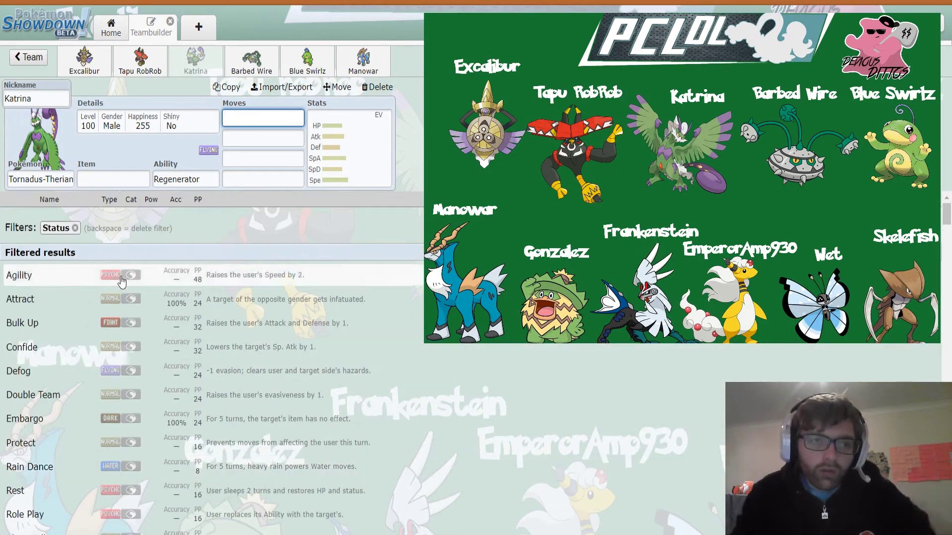
pyautogui.click(75, 228)
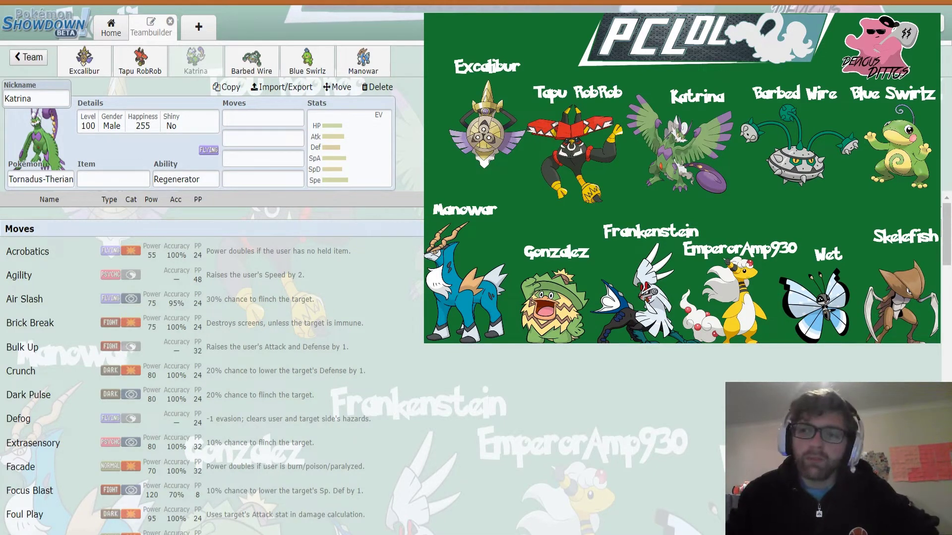
pyautogui.click(251, 61)
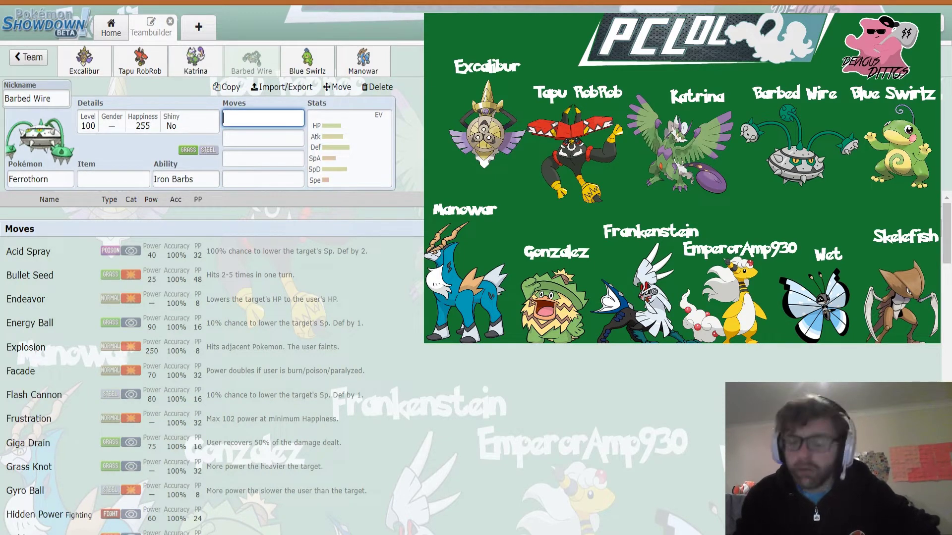
# Check Ferrothorn's Iron Barbs ability and EV/IV spread, then return to its empty move slots
pyautogui.click(193, 175)
pyautogui.click(374, 153)
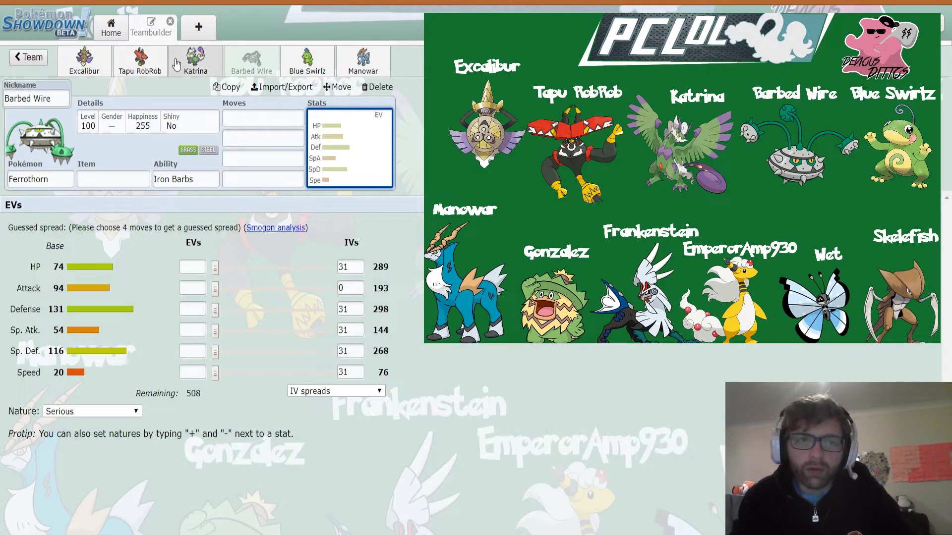
pyautogui.click(243, 112)
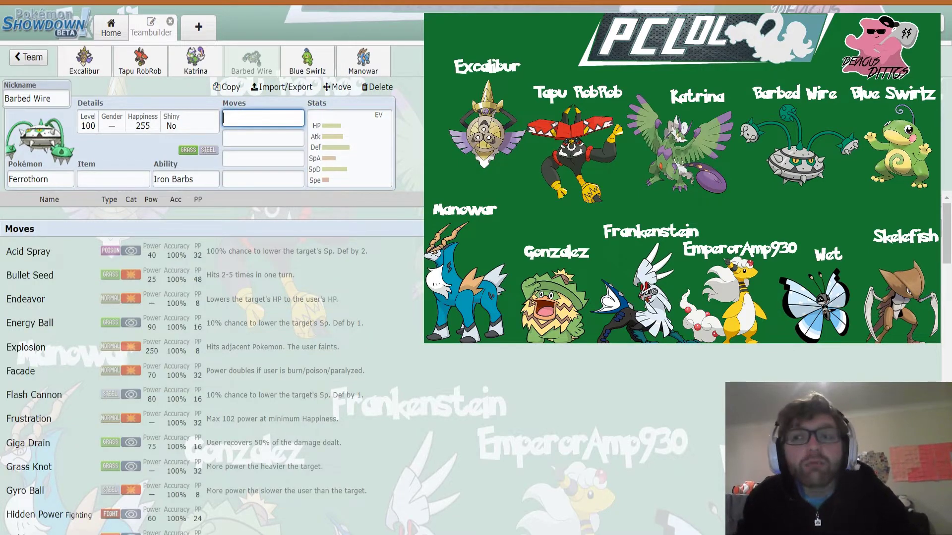
pyautogui.click(131, 199)
pyautogui.click(132, 277)
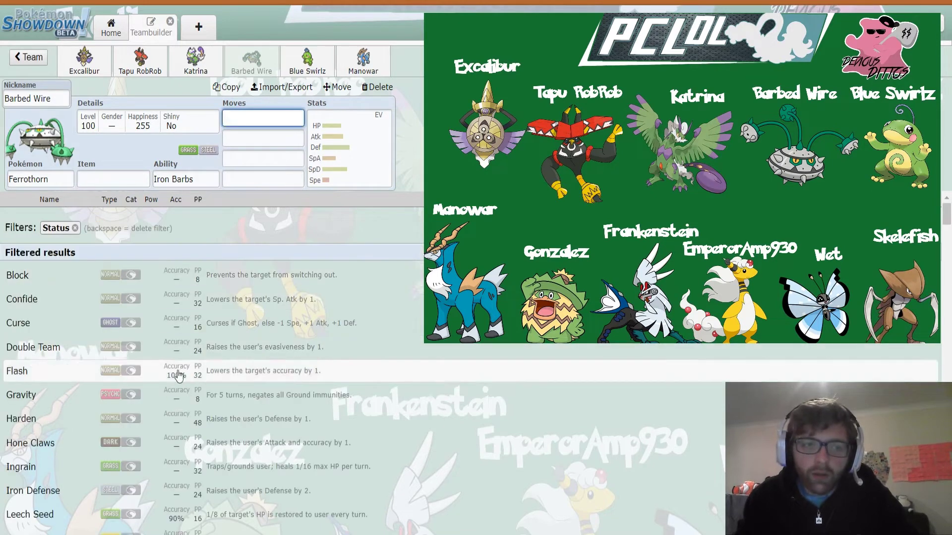
pyautogui.scroll(-2, 228, 469)
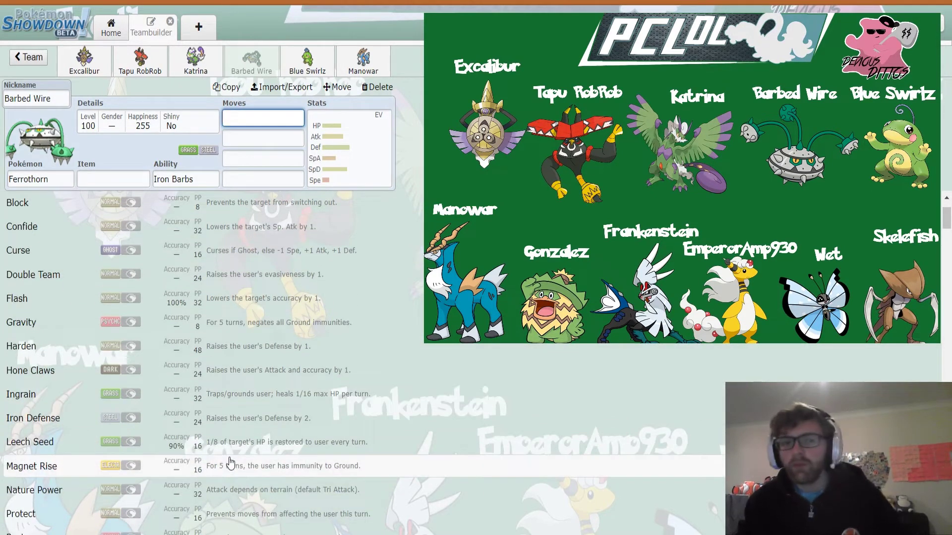
pyautogui.scroll(-5, 225, 461)
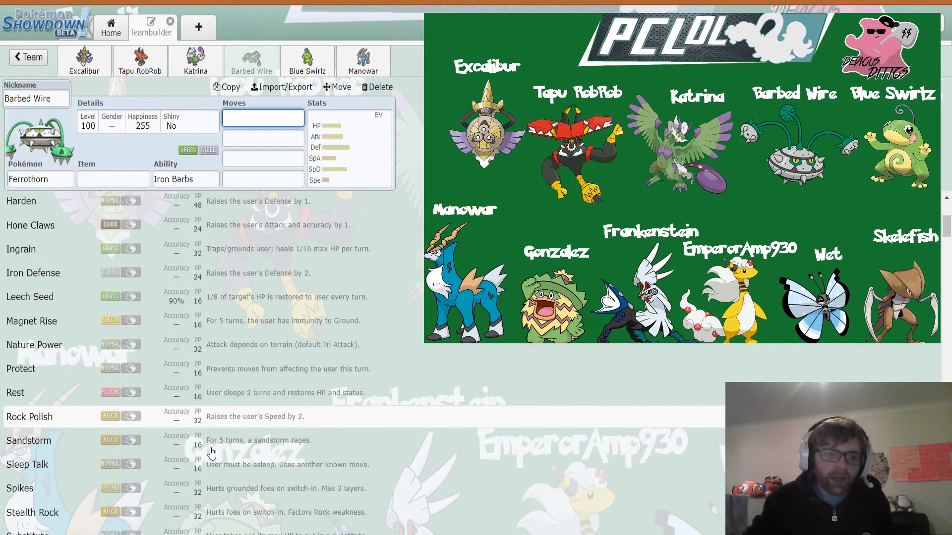
pyautogui.scroll(-1, 210, 452)
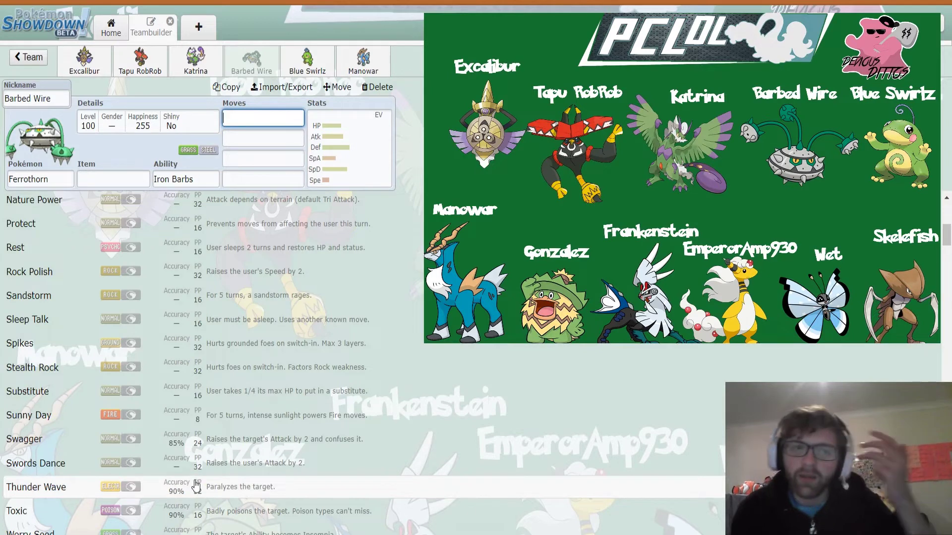
pyautogui.scroll(5, 190, 463)
pyautogui.click(77, 233)
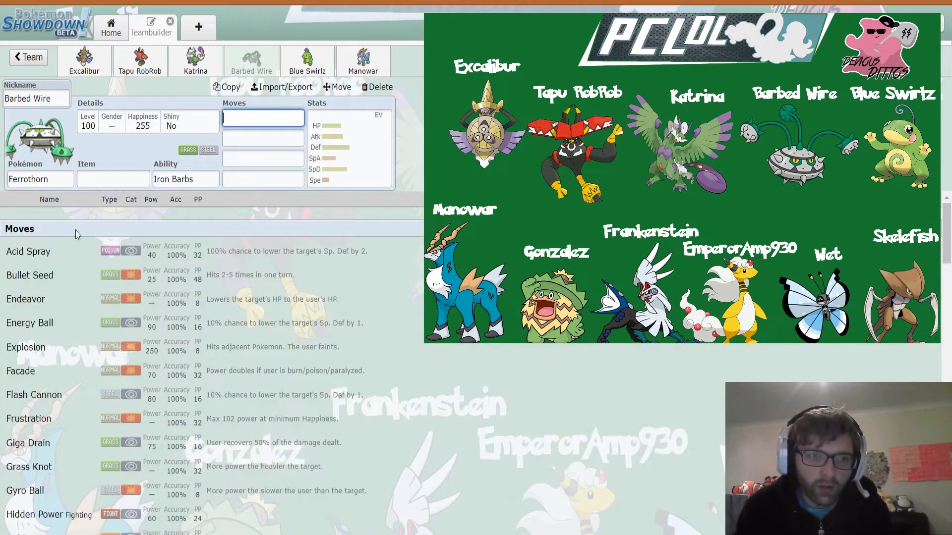
pyautogui.click(131, 199)
pyautogui.click(135, 224)
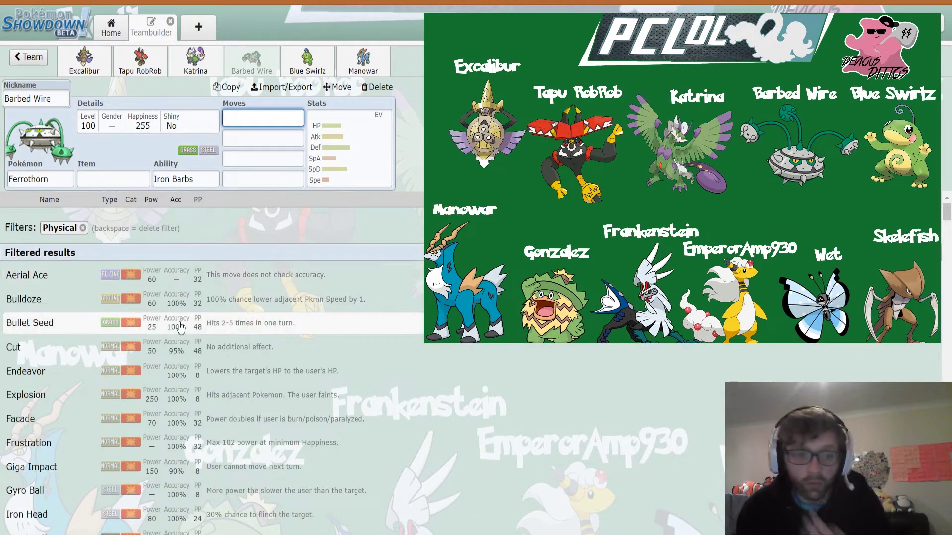
pyautogui.scroll(-5, 181, 332)
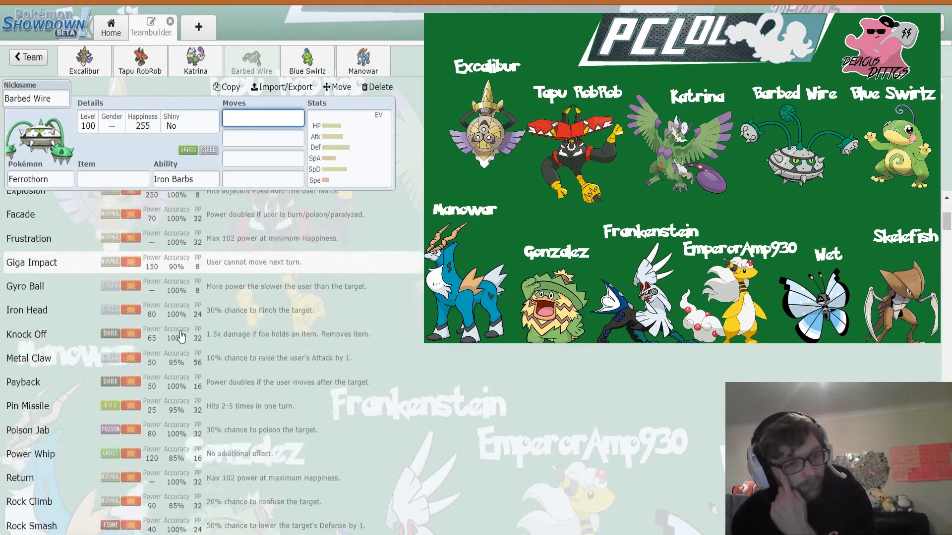
pyautogui.scroll(-5, 181, 337)
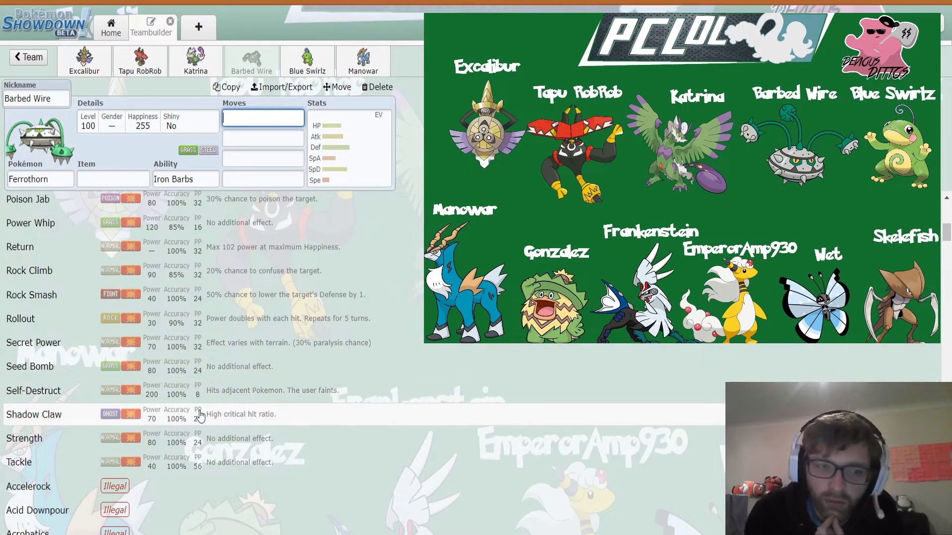
pyautogui.scroll(2, 200, 415)
pyautogui.scroll(8, 199, 416)
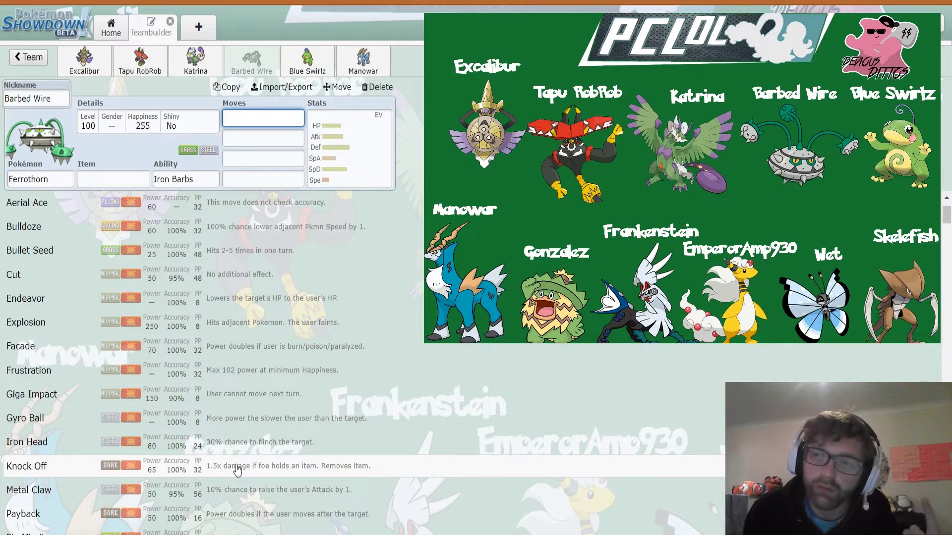
pyautogui.scroll(2, 227, 396)
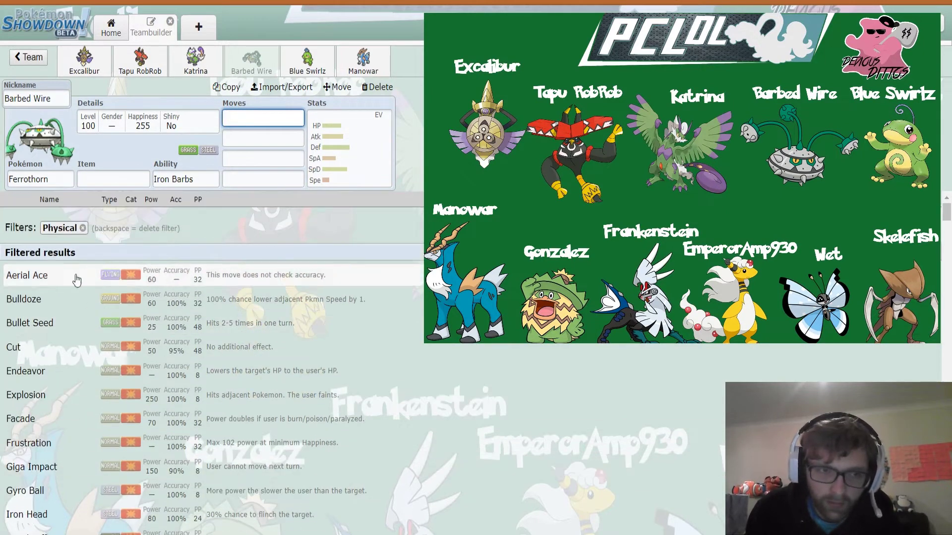
pyautogui.click(80, 224)
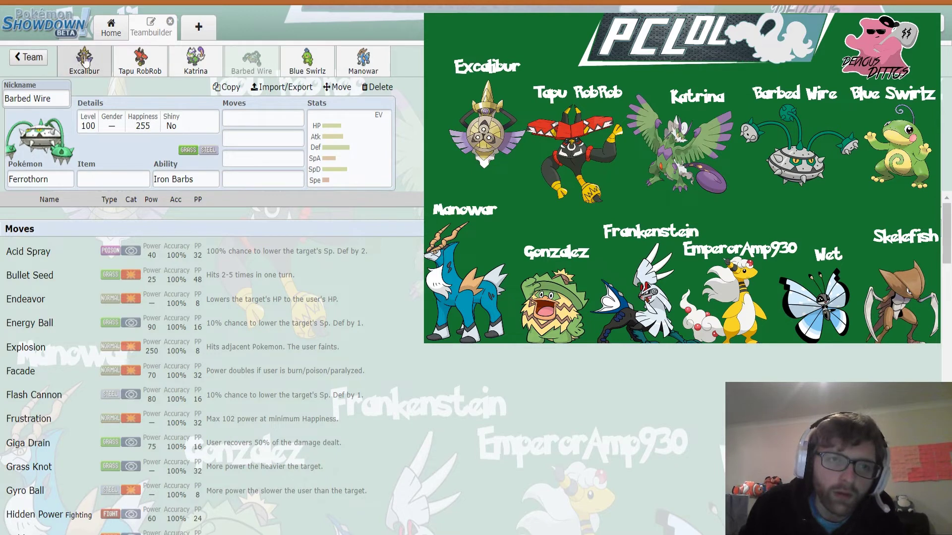
# View Tapu RobRob's EV/IV spread, then switch to Katrina's Tornadus-Therian spread
pyautogui.click(153, 63)
pyautogui.click(353, 133)
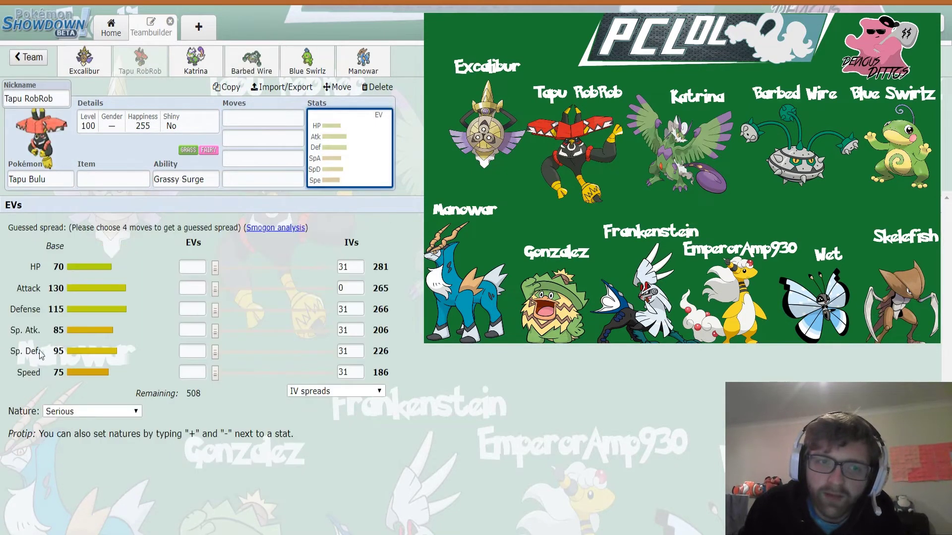
pyautogui.click(192, 66)
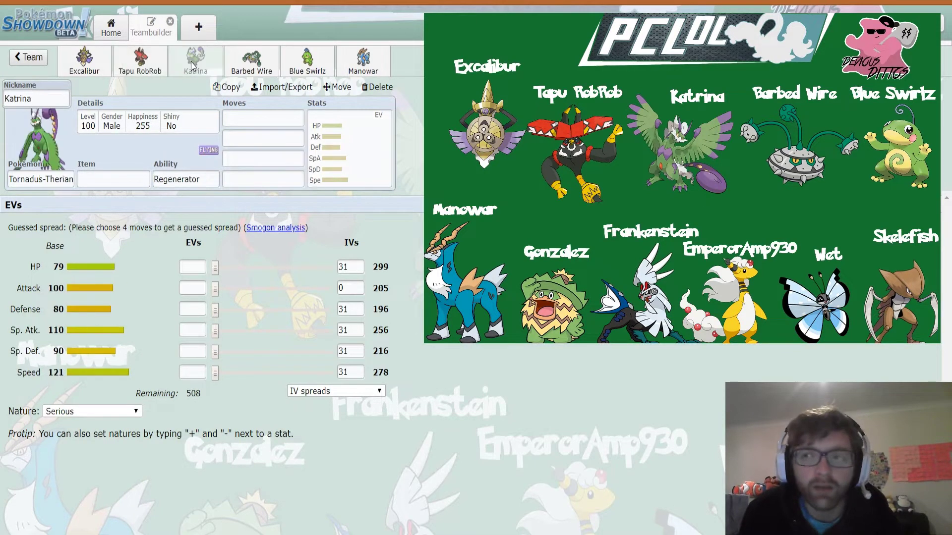
# Move from Barbed Wire to Blue Swirlz, showing the shiny Politoed's spread
pyautogui.click(239, 69)
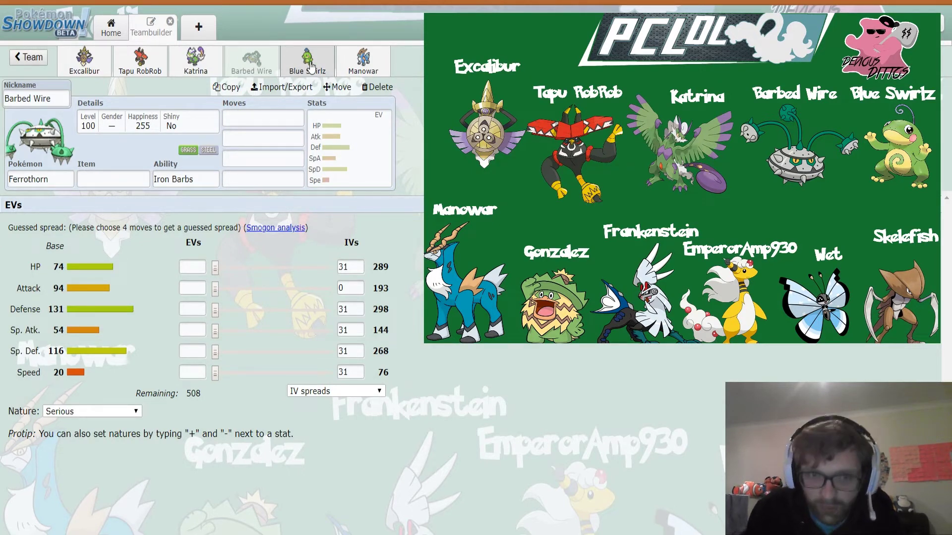
pyautogui.click(310, 66)
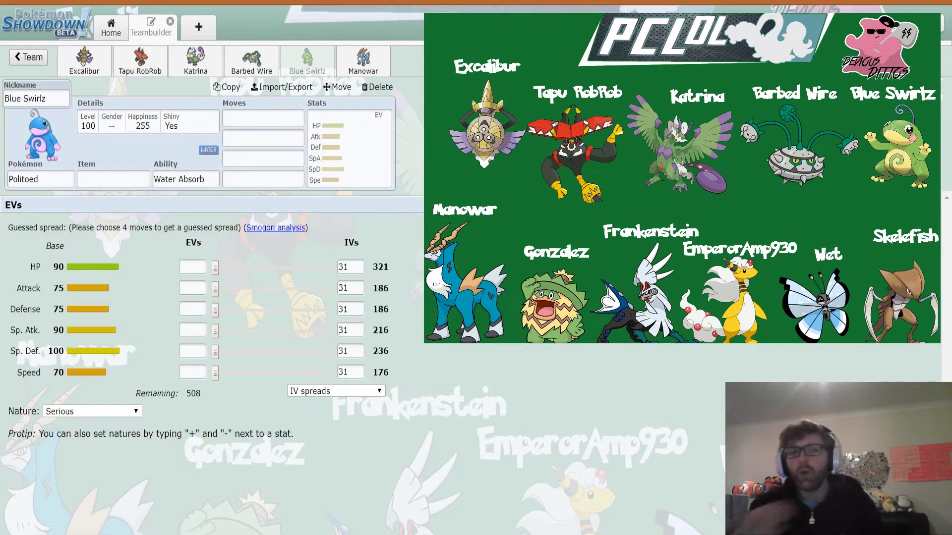
# Change Blue Swirlz the Politoed's ability from Water Absorb to the hidden ability Drizzle
pyautogui.click(182, 184)
pyautogui.click(173, 323)
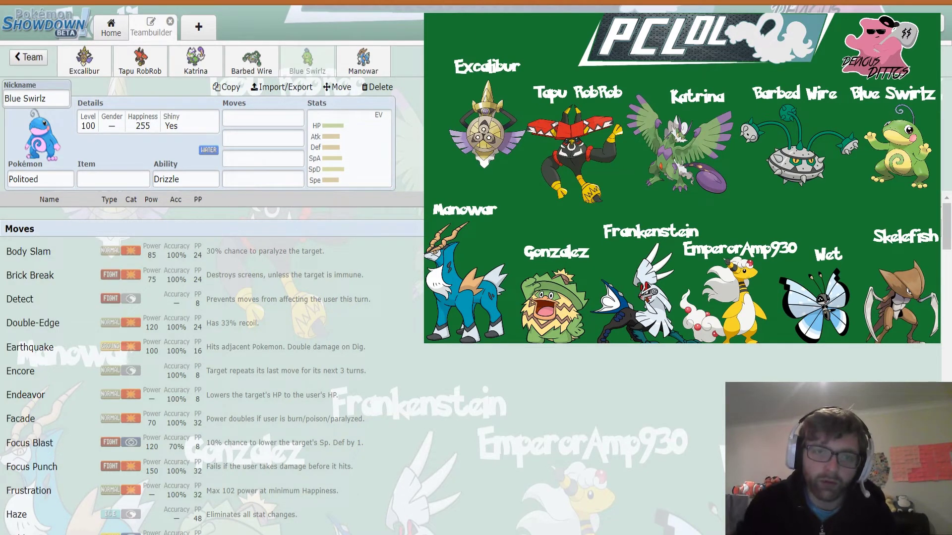
pyautogui.click(383, 121)
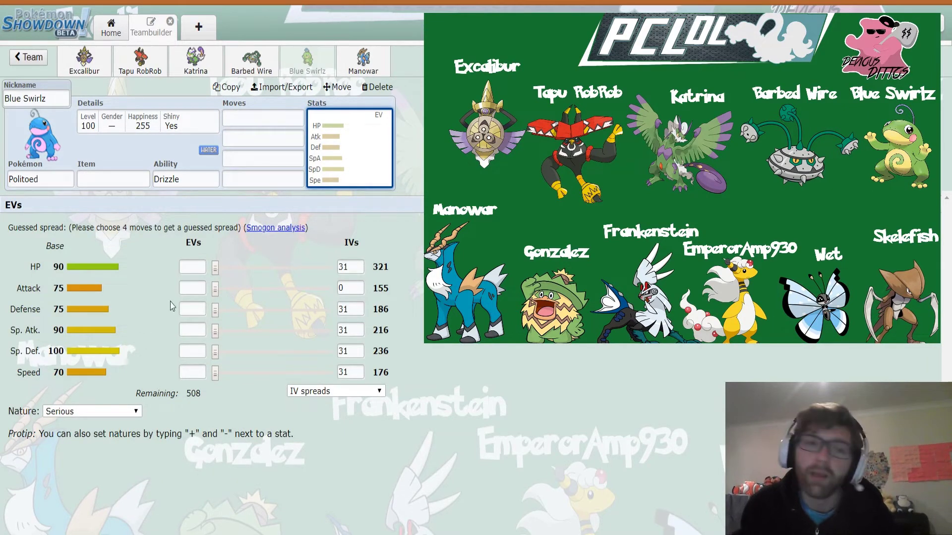
pyautogui.click(255, 119)
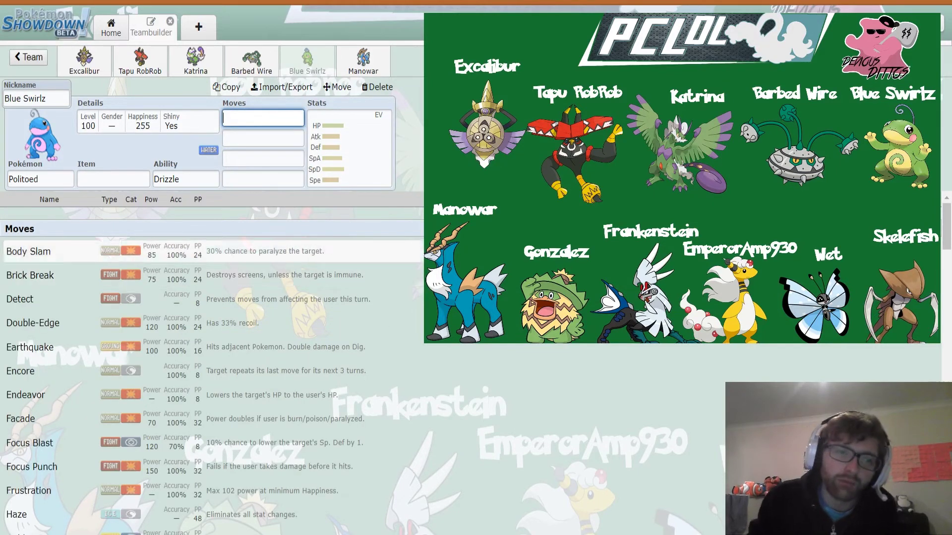
pyautogui.scroll(-2, 446, 357)
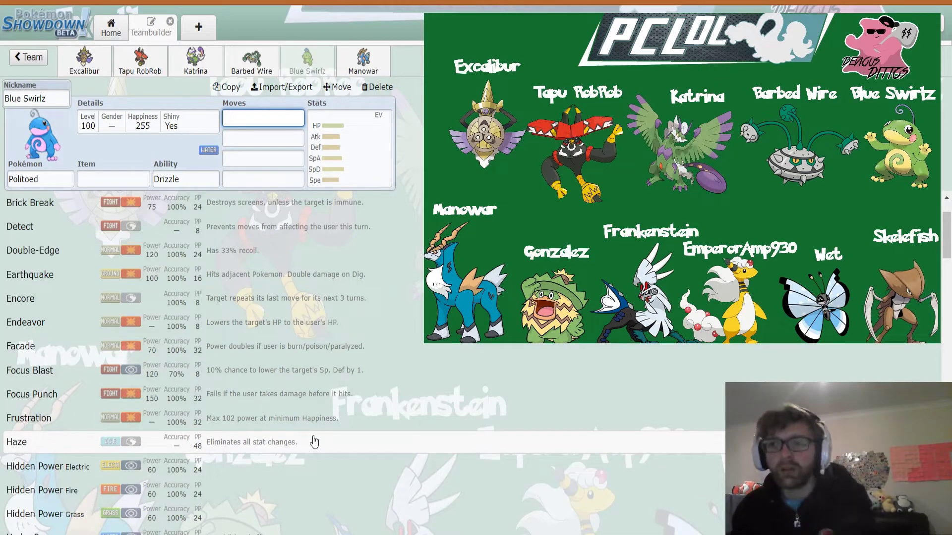
pyautogui.scroll(2, 310, 439)
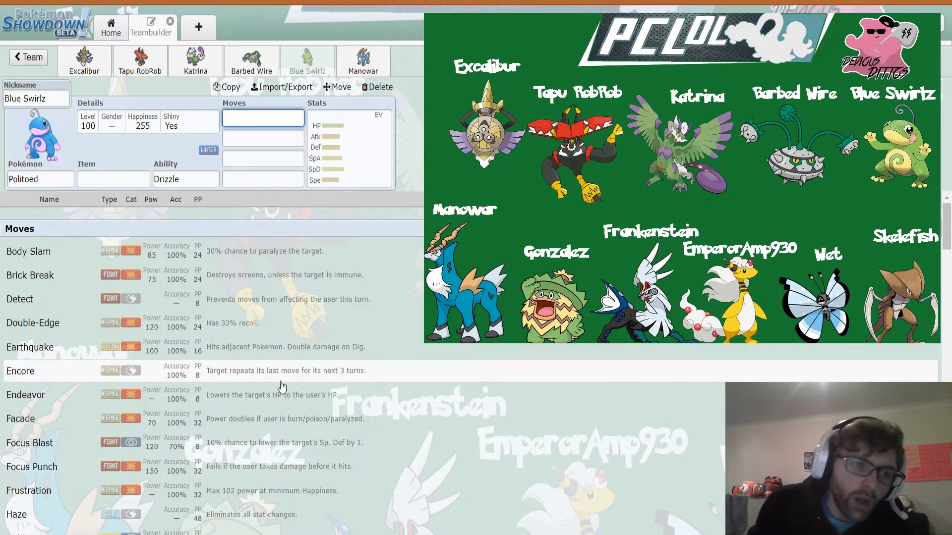
pyautogui.scroll(-6, 282, 386)
pyautogui.scroll(-4, 283, 392)
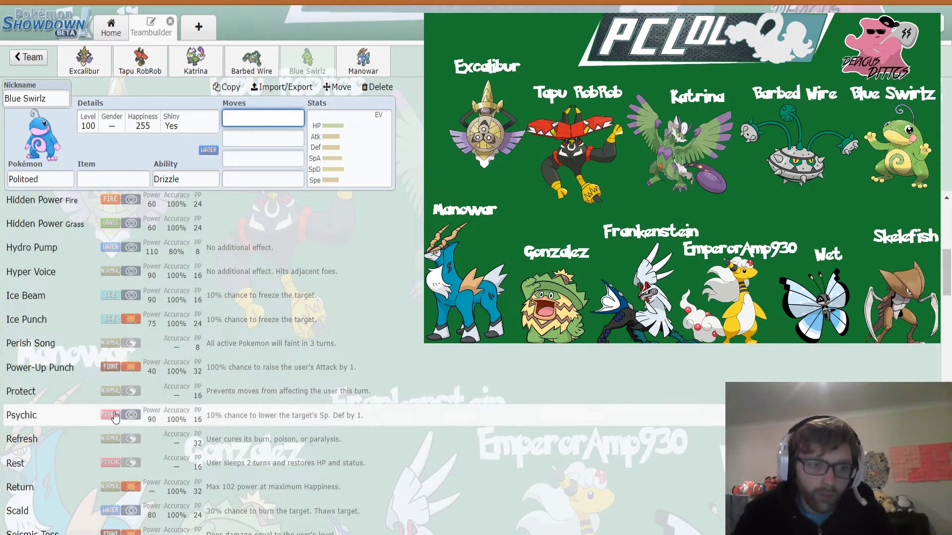
pyautogui.scroll(-3, 146, 434)
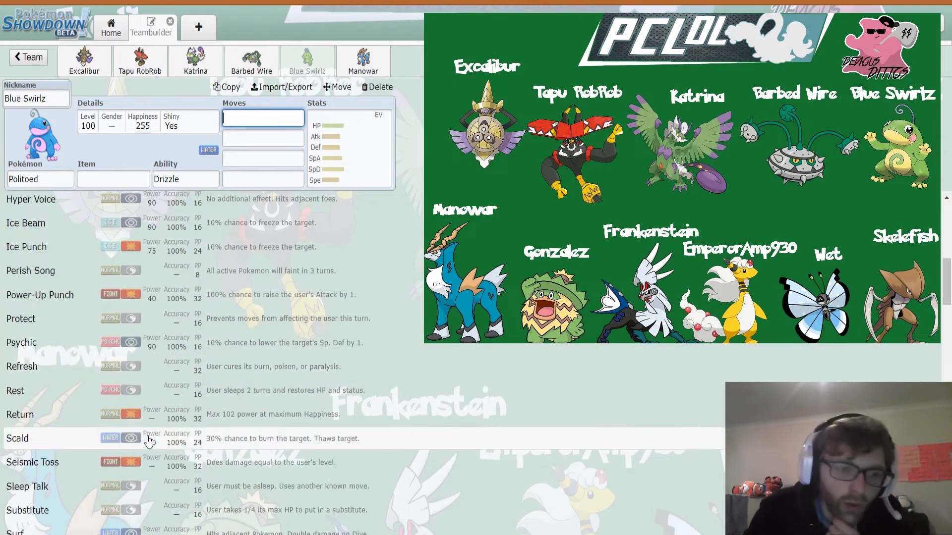
pyautogui.scroll(-3, 182, 444)
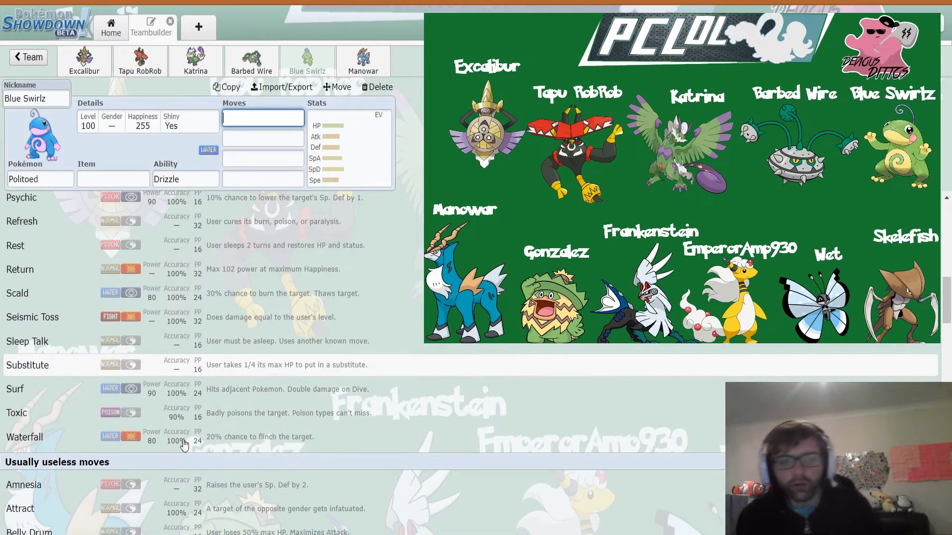
pyautogui.scroll(-2, 184, 445)
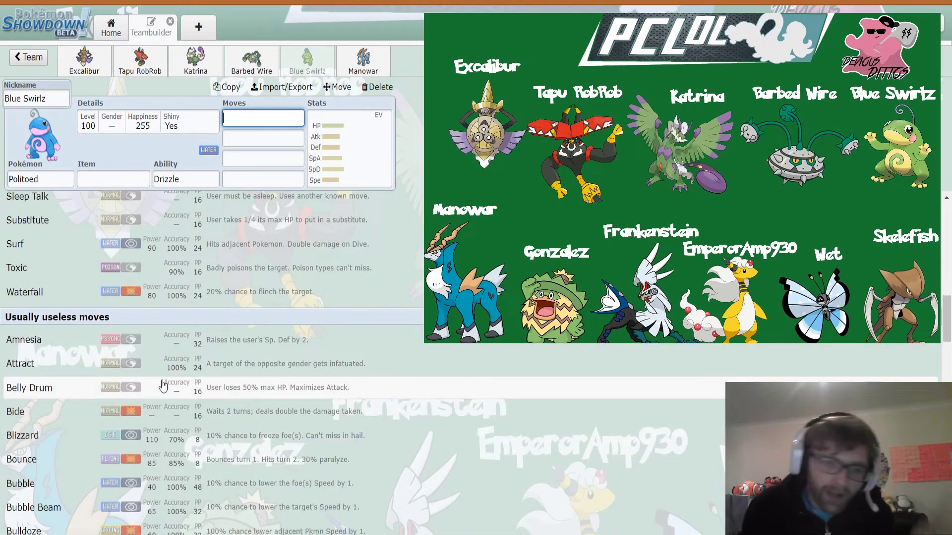
pyautogui.scroll(-2, 179, 401)
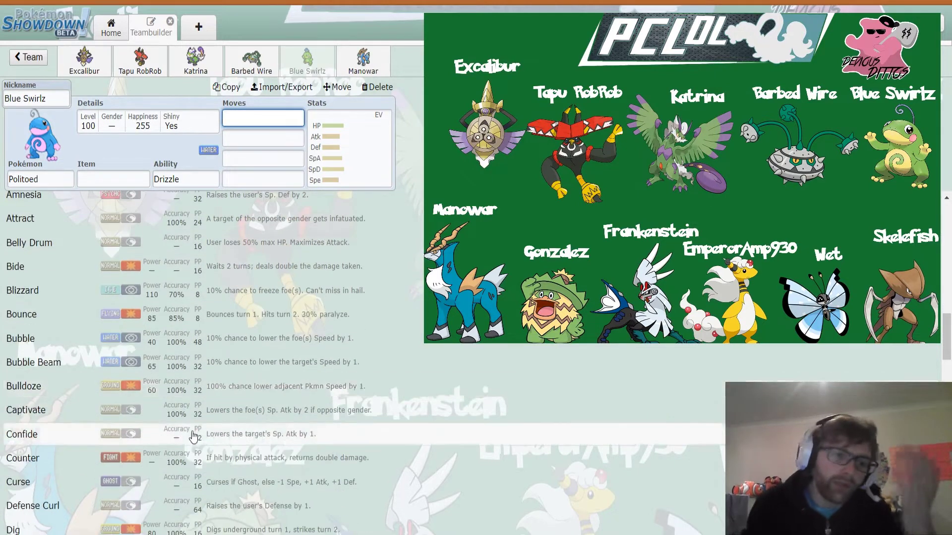
pyautogui.scroll(-4, 192, 437)
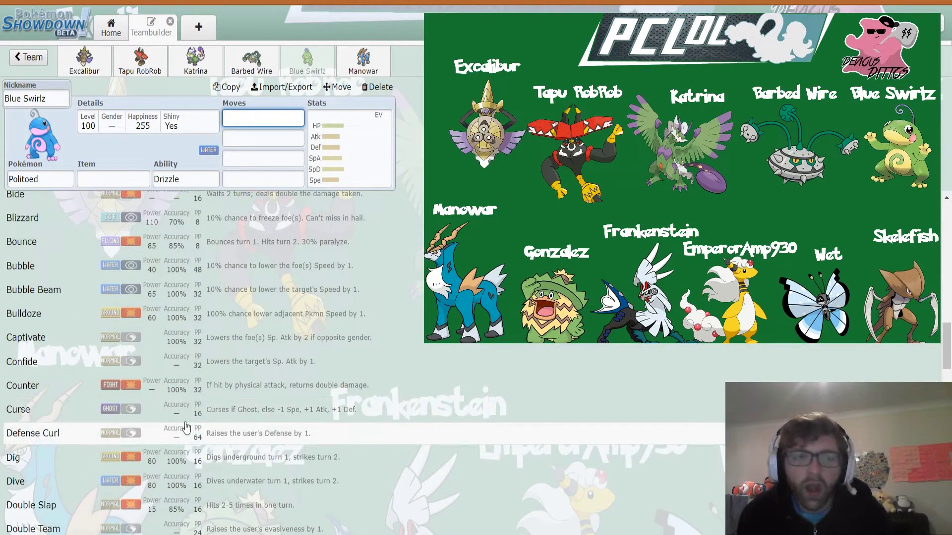
pyautogui.scroll(-4, 187, 429)
pyautogui.scroll(-2, 187, 429)
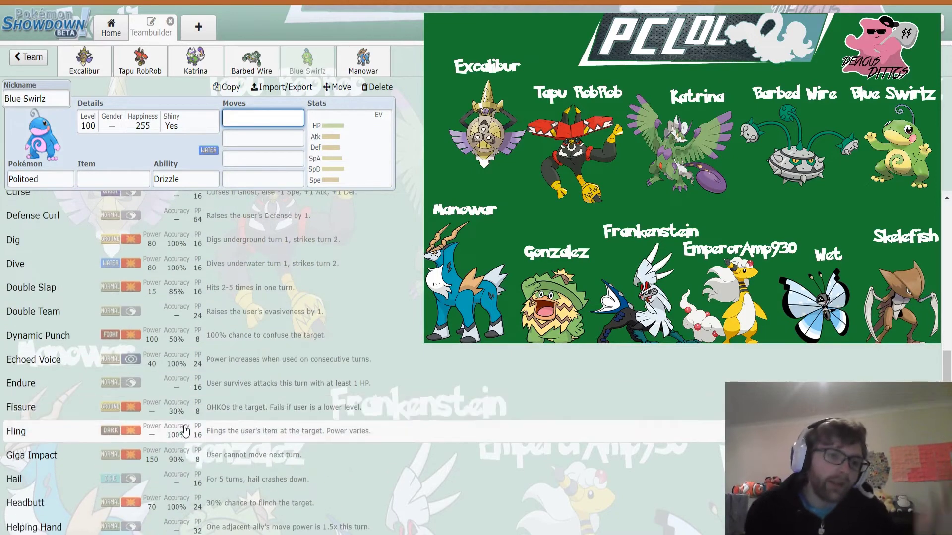
pyautogui.scroll(-6, 183, 431)
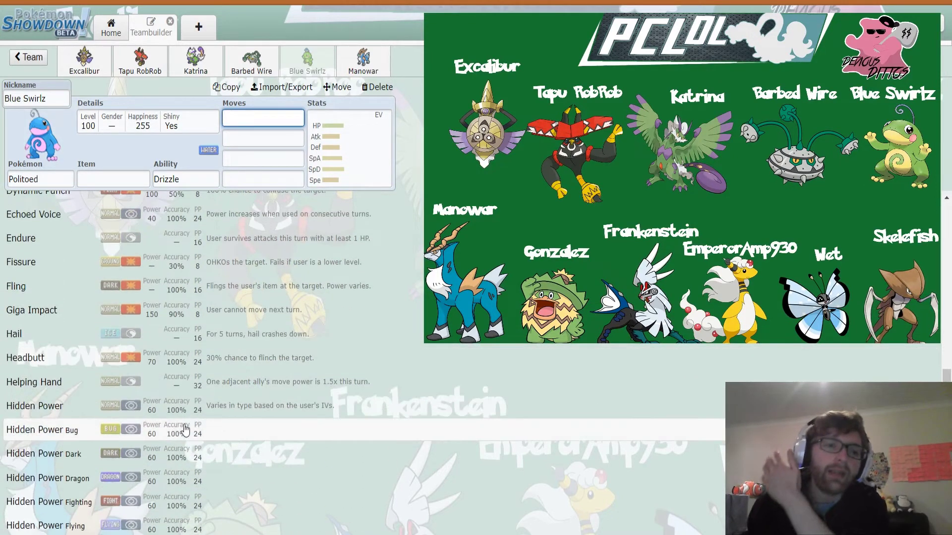
pyautogui.scroll(-8, 183, 432)
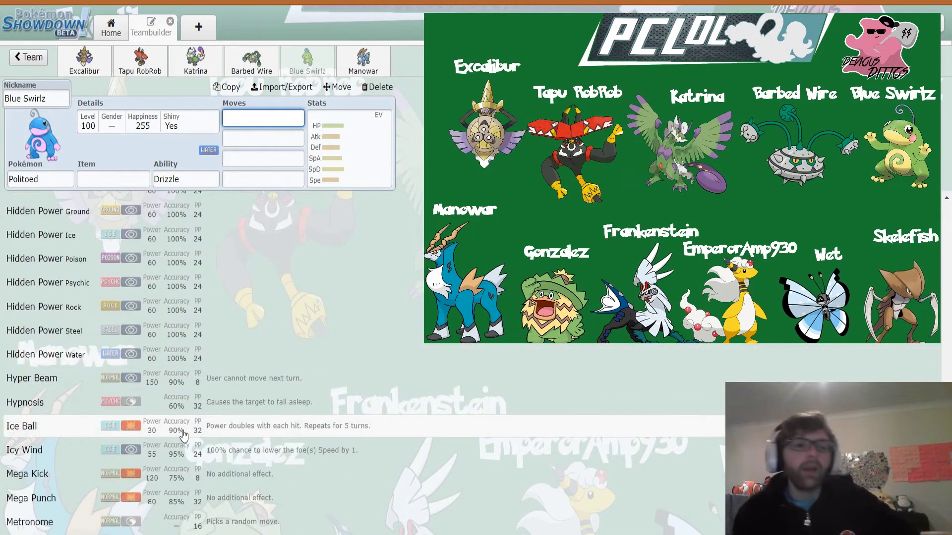
pyautogui.scroll(-5, 180, 437)
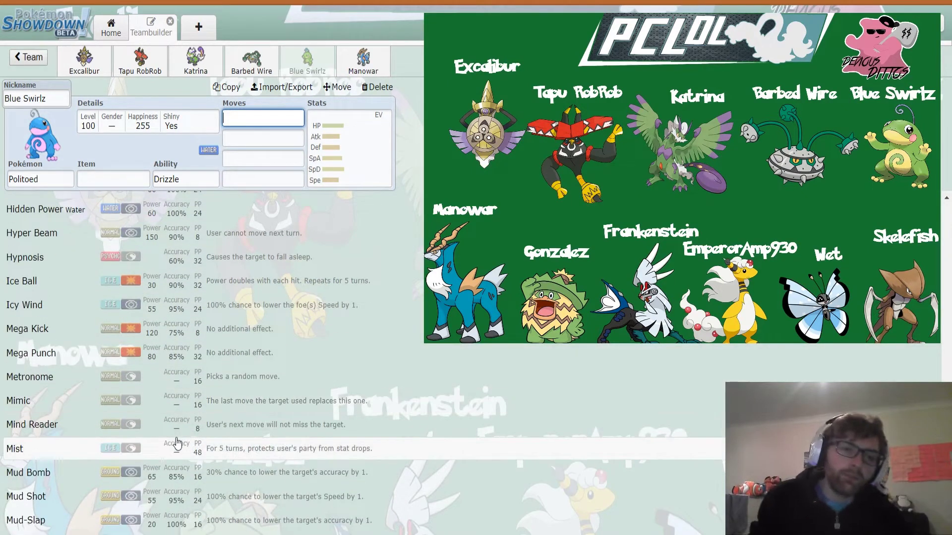
pyautogui.scroll(-5, 173, 443)
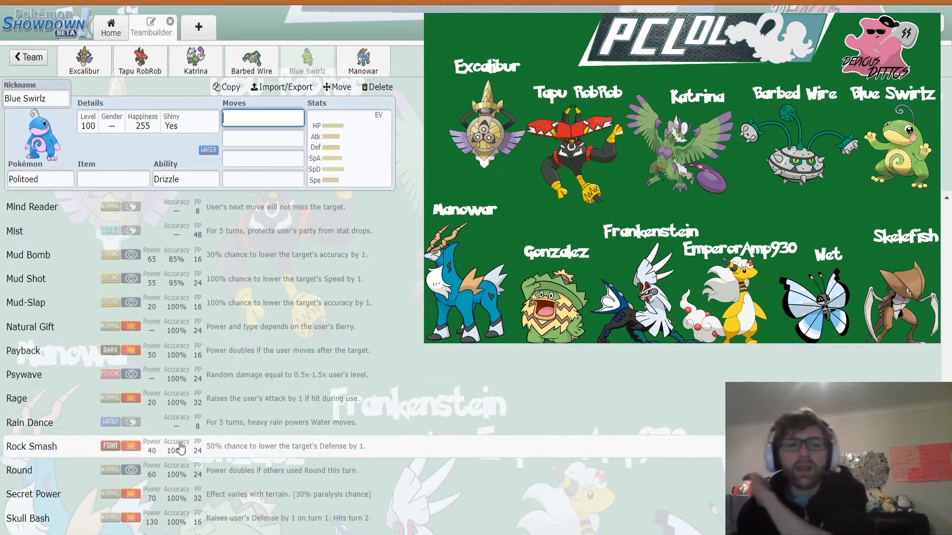
pyautogui.scroll(-3, 179, 448)
pyautogui.scroll(-3, 180, 450)
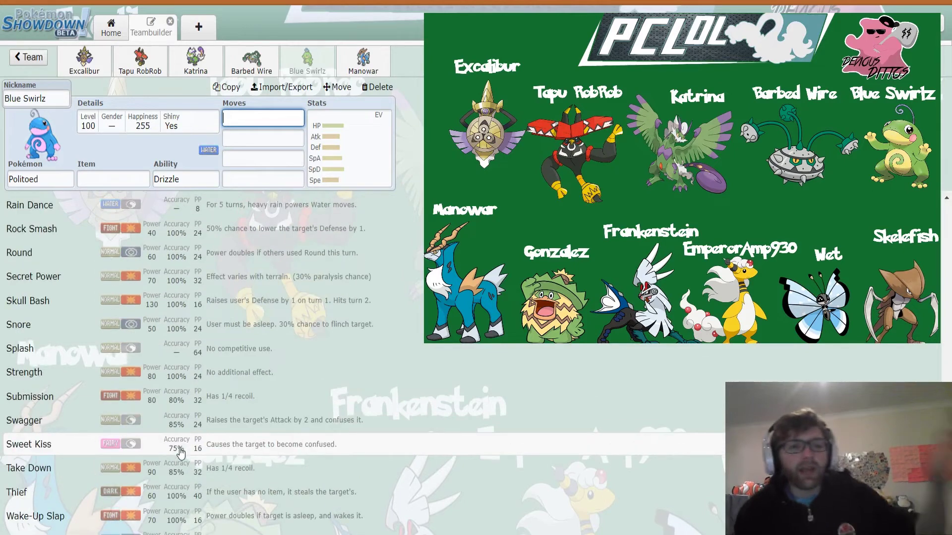
pyautogui.scroll(-2, 206, 460)
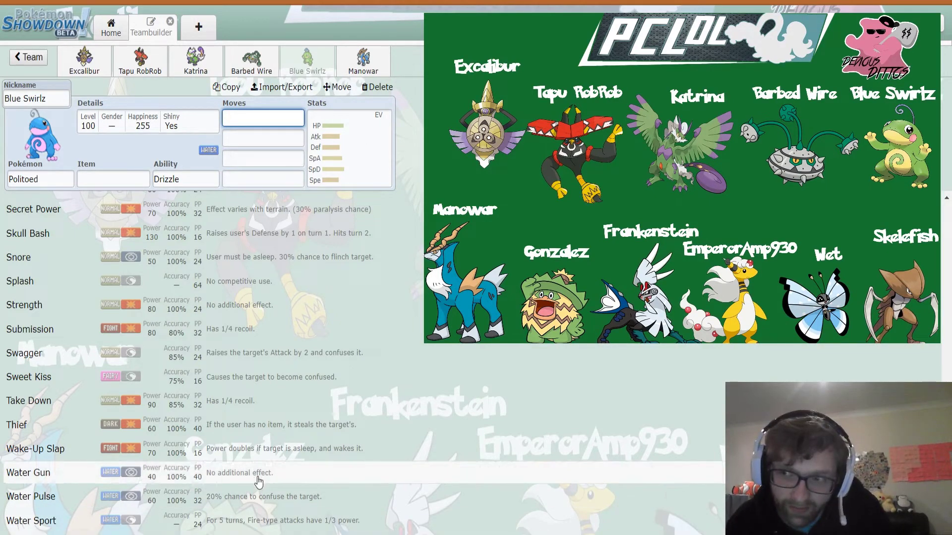
pyautogui.scroll(20, 257, 483)
pyautogui.scroll(-12, 260, 483)
pyautogui.scroll(5, 260, 483)
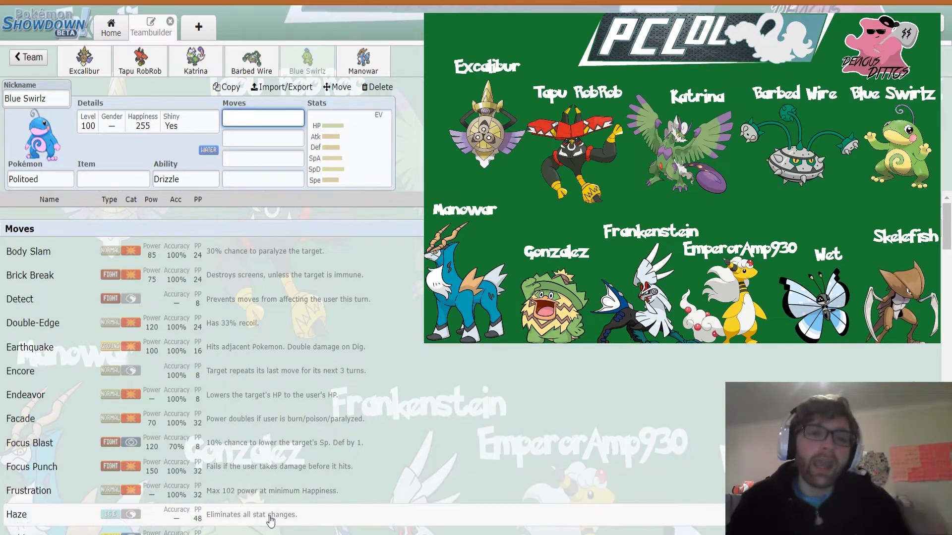
# Switch to Manowar the Cobalion's set and check its abilities, which offer only Justified
pyautogui.click(371, 64)
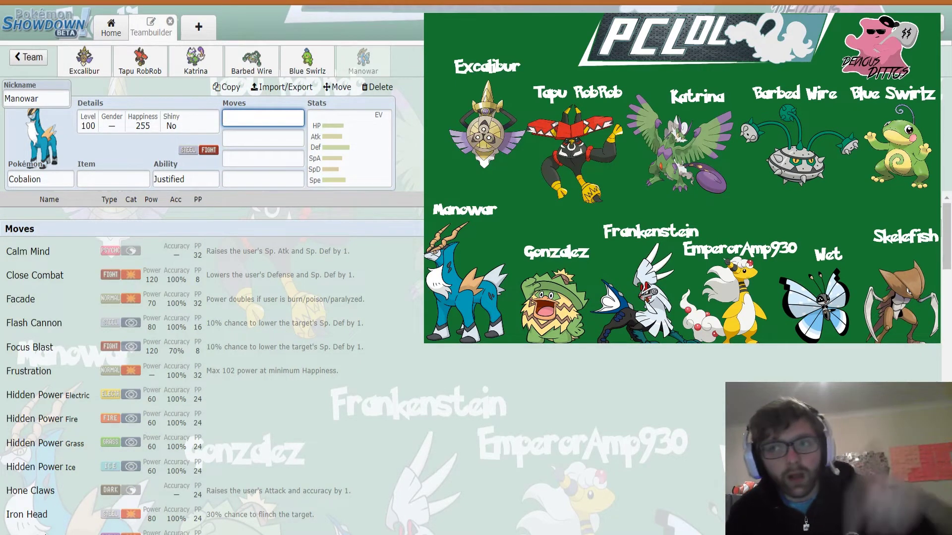
pyautogui.click(196, 175)
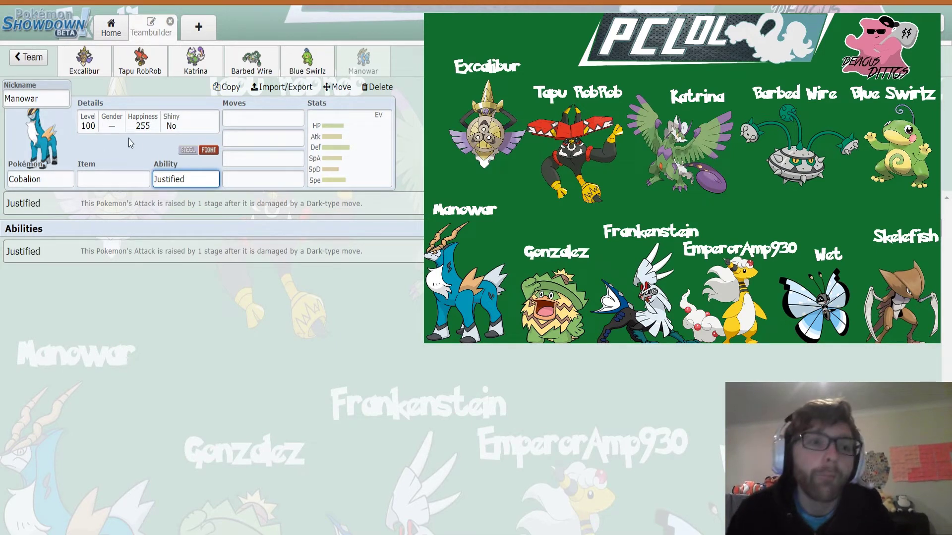
# Set Manowar the Cobalion to Shiny: Yes in its Details settings
pyautogui.click(216, 124)
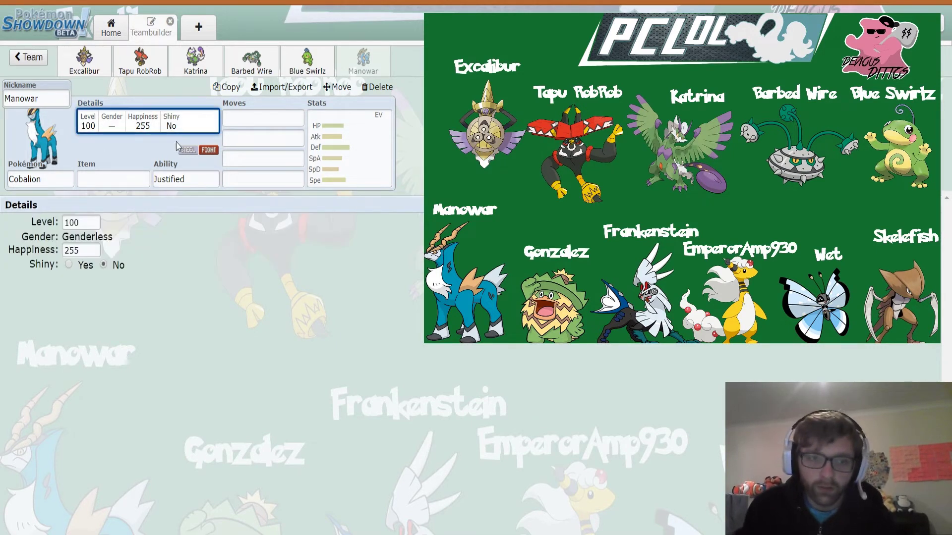
pyautogui.click(68, 264)
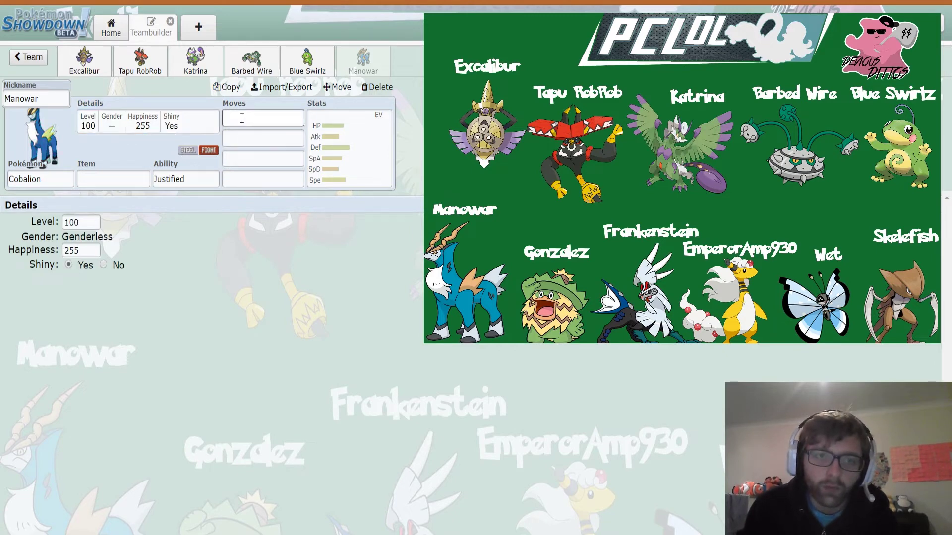
pyautogui.click(260, 118)
pyautogui.click(352, 164)
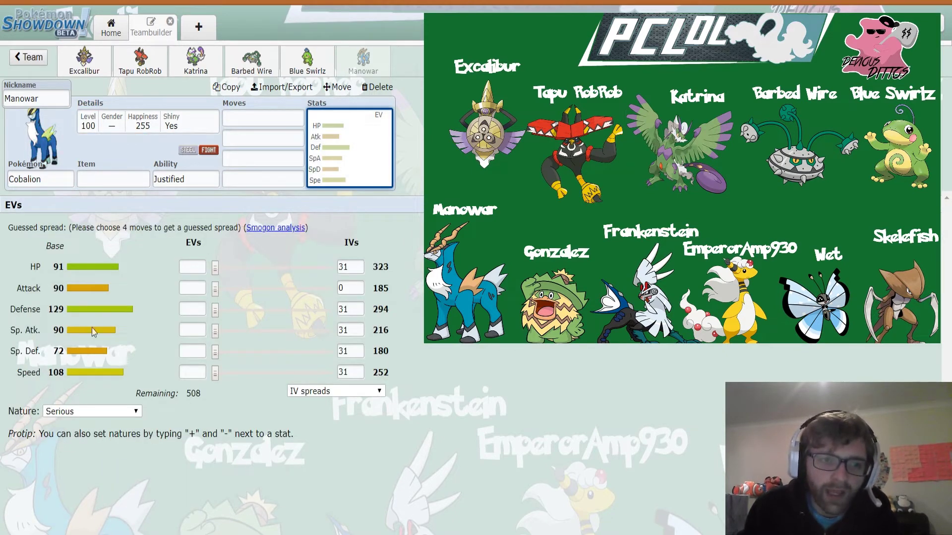
pyautogui.click(263, 118)
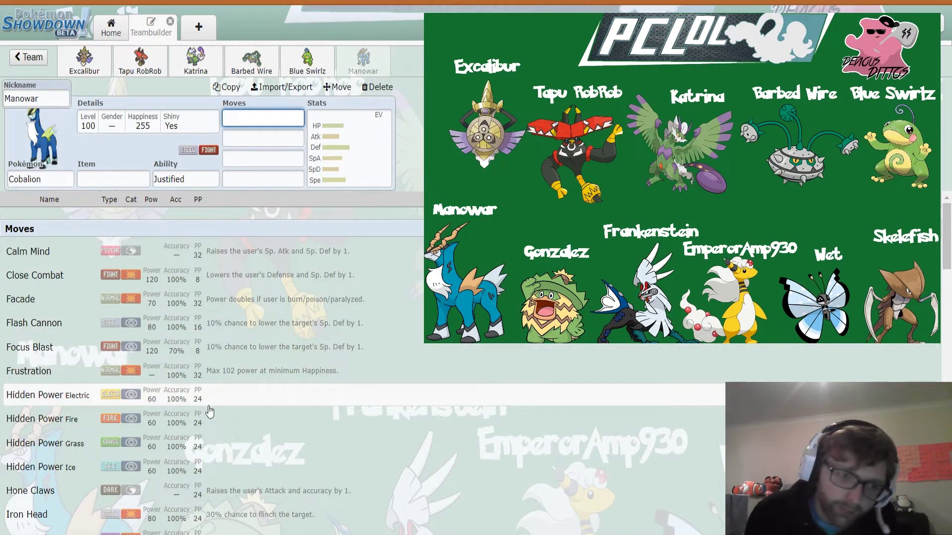
pyautogui.scroll(-1, 237, 434)
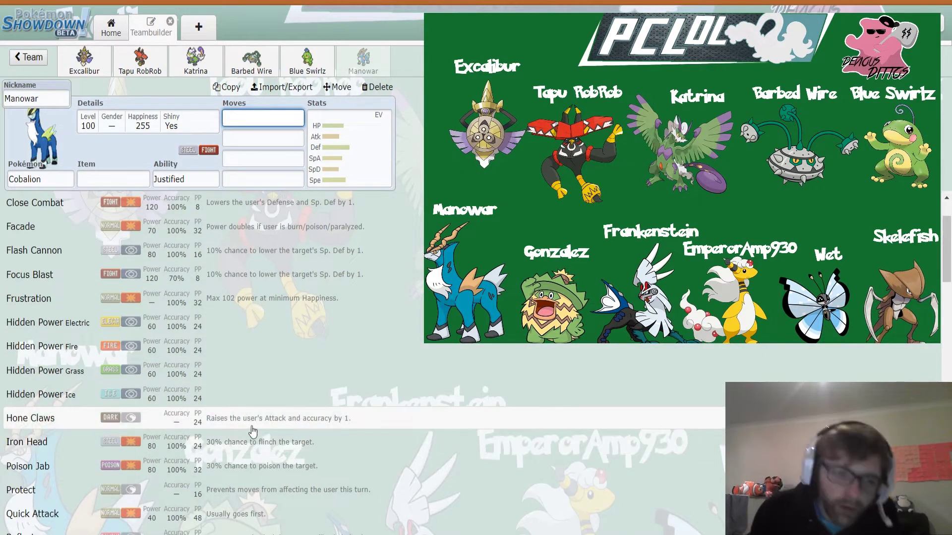
pyautogui.scroll(-1, 248, 431)
pyautogui.scroll(-2, 253, 426)
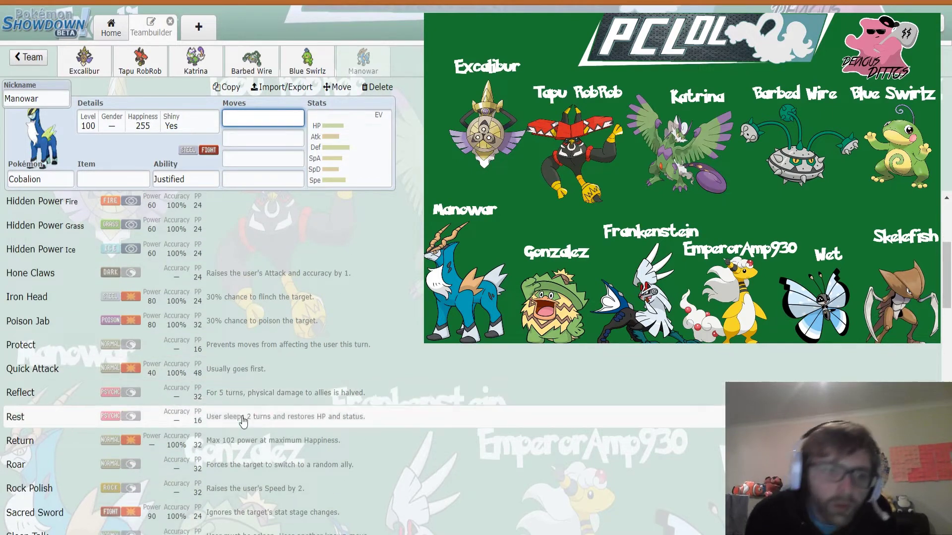
pyautogui.scroll(-1, 233, 444)
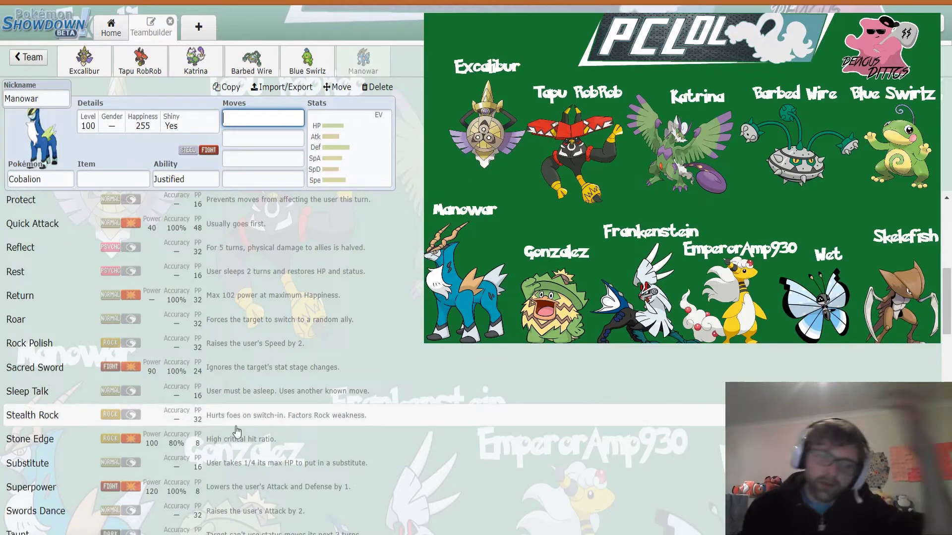
pyautogui.scroll(-1, 238, 431)
pyautogui.scroll(-1, 226, 426)
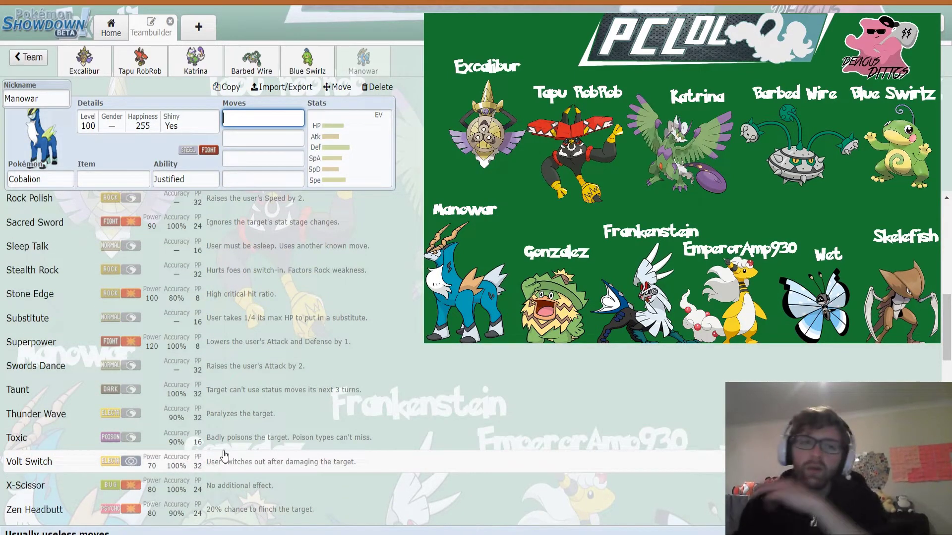
pyautogui.scroll(-1, 222, 460)
pyautogui.scroll(-3, 220, 454)
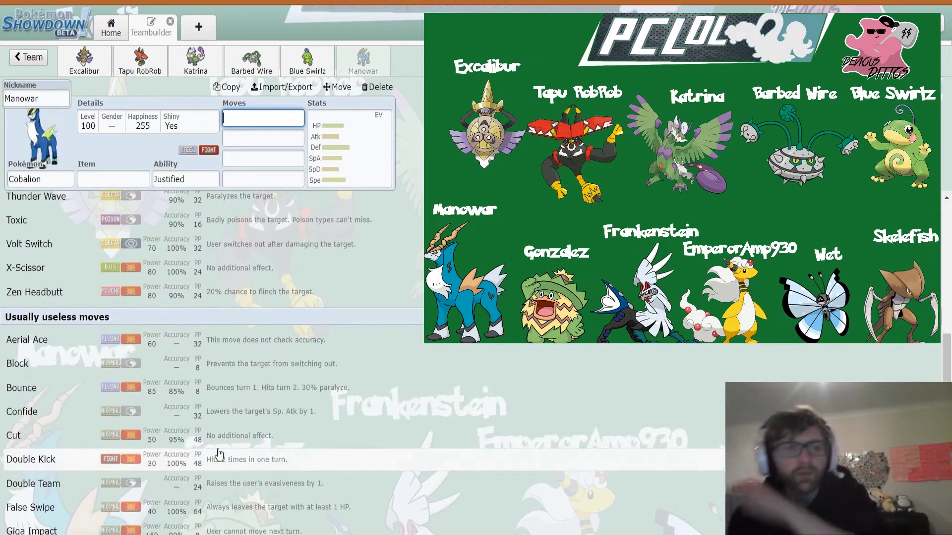
pyautogui.scroll(-7, 220, 446)
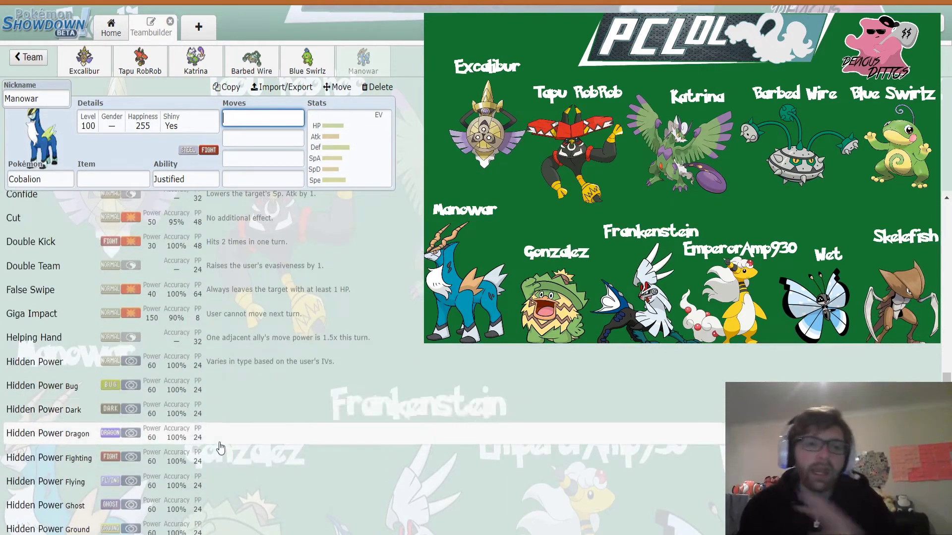
pyautogui.scroll(-1, 226, 436)
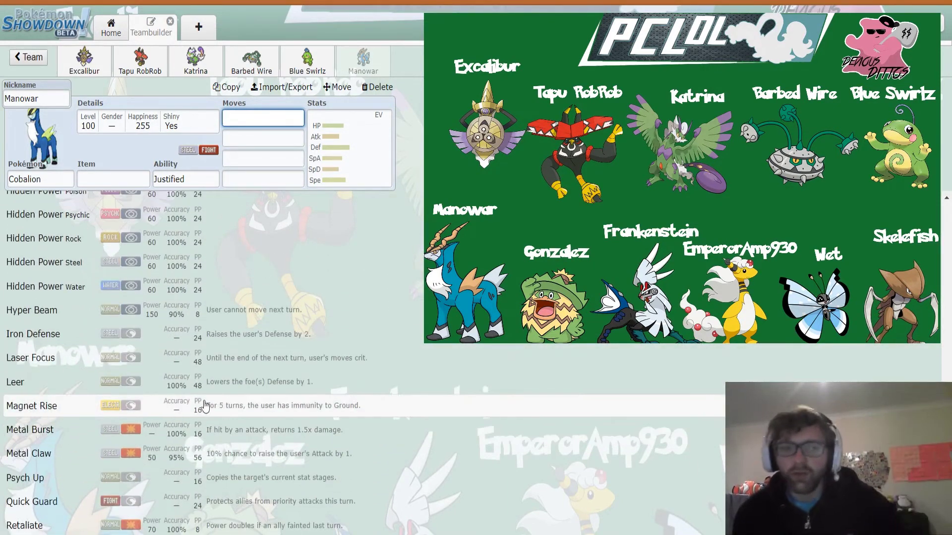
pyautogui.scroll(-1, 202, 408)
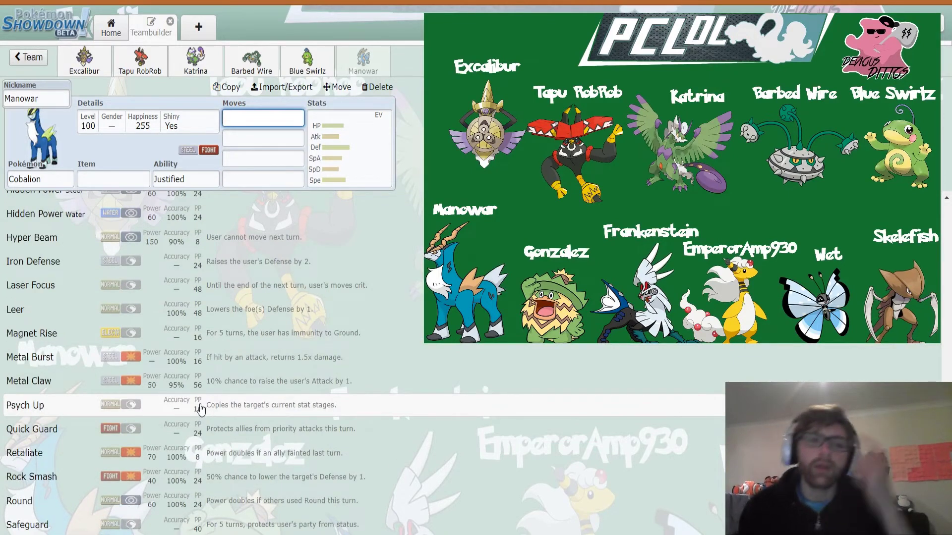
pyautogui.scroll(-2, 206, 411)
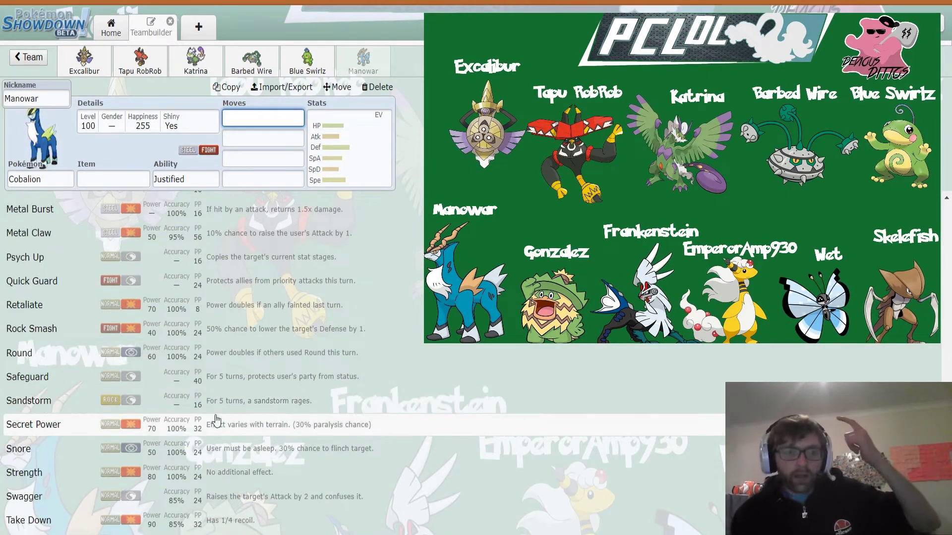
pyautogui.scroll(13, 219, 436)
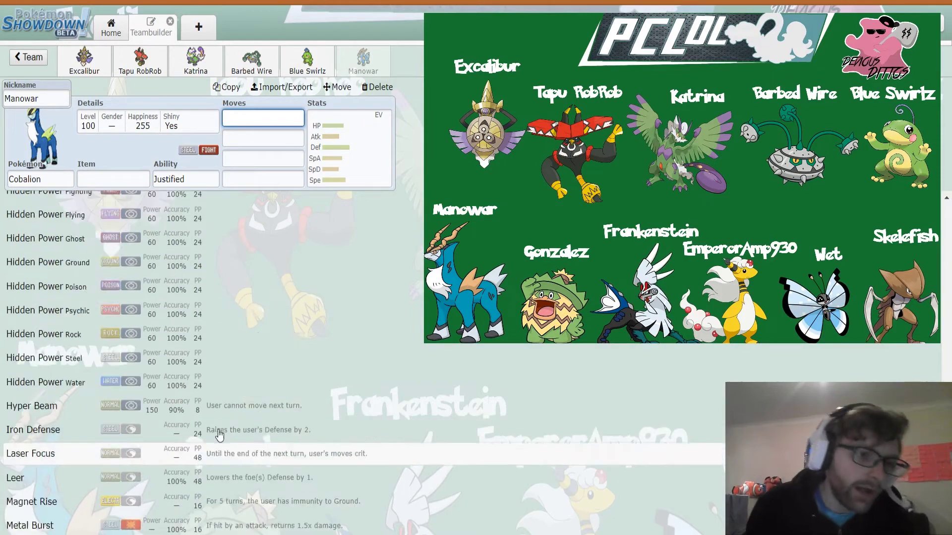
pyautogui.scroll(10, 221, 438)
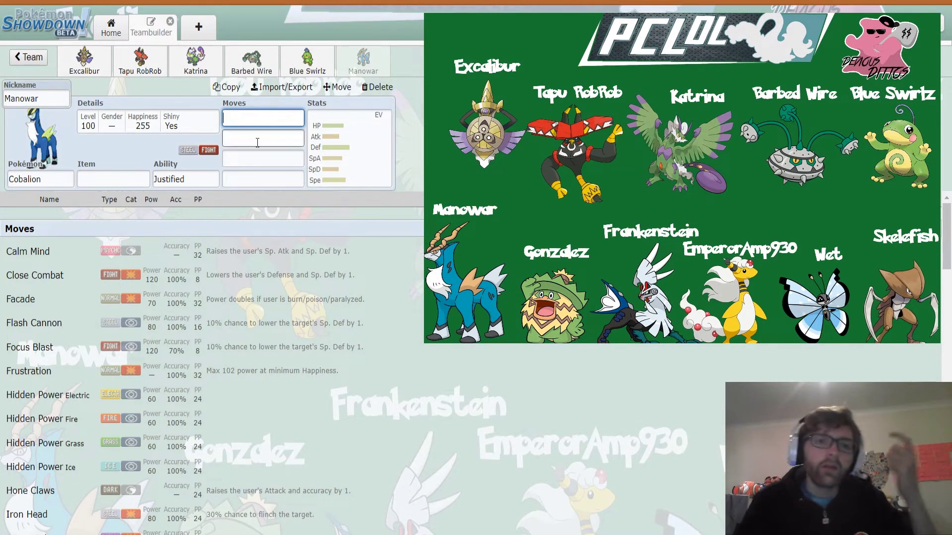
pyautogui.click(336, 158)
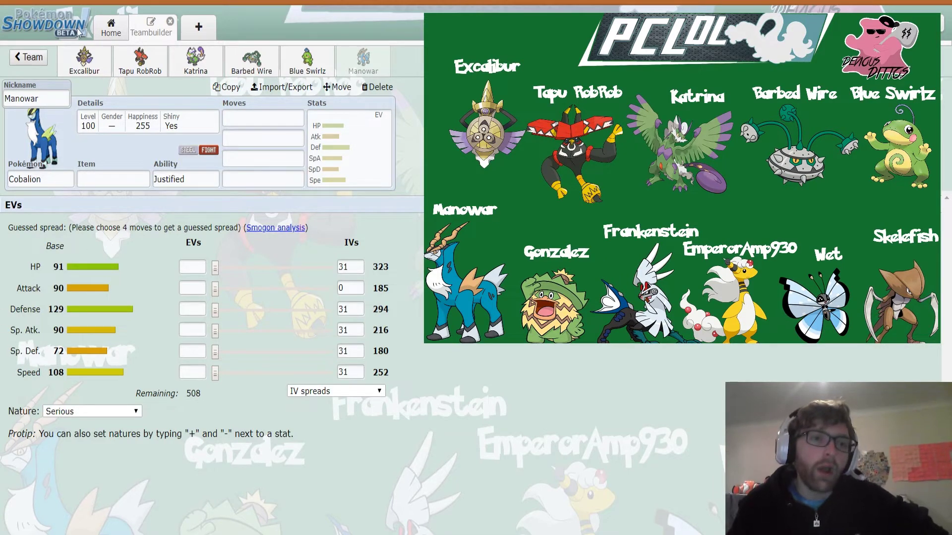
# Close the editor and return to the Season 1 team overview
pyautogui.click(28, 58)
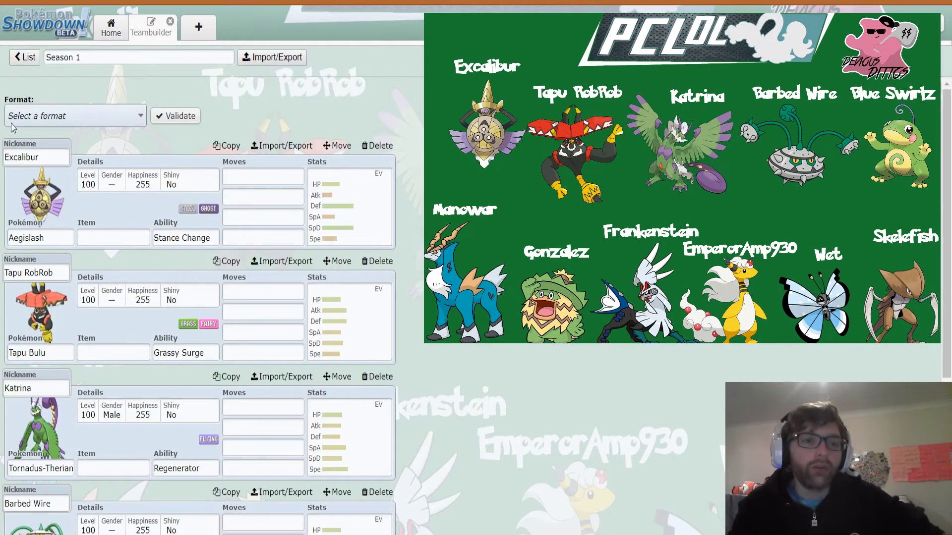
# Open the second Season 1 team and show Gonzalez the Ludicolo's EV and IV spread
pyautogui.click(20, 58)
pyautogui.click(271, 185)
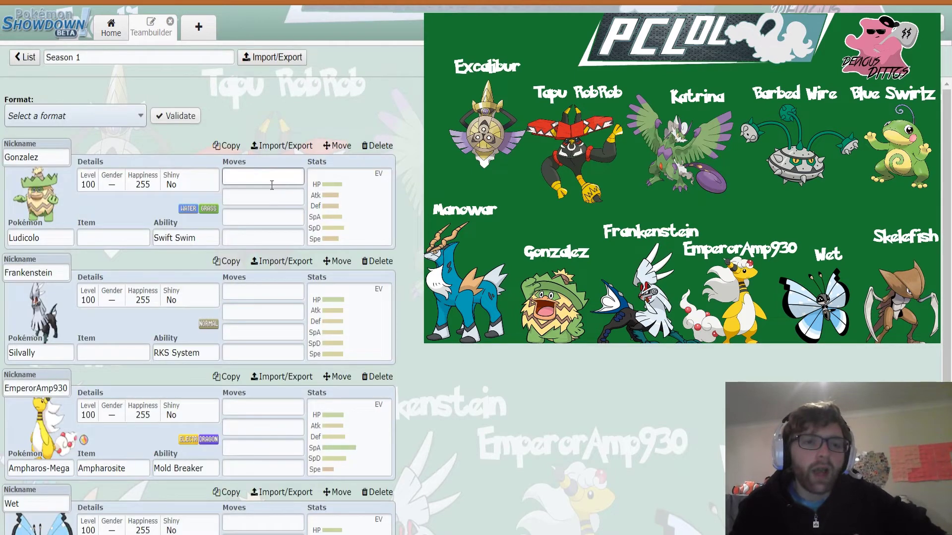
pyautogui.click(357, 204)
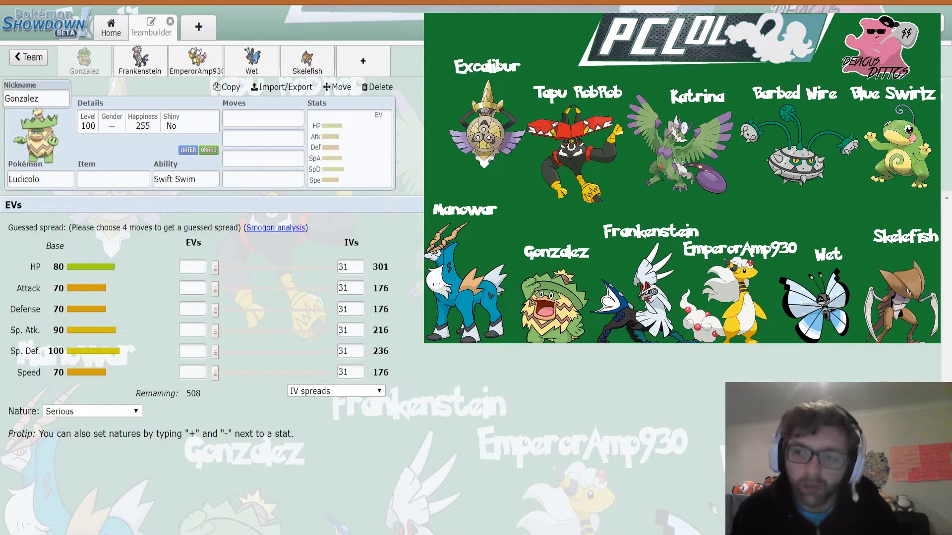
# Browse Ludicolo's first-slot move list, then reopen its spread showing Attack IV 0 and Serious nature
pyautogui.click(264, 118)
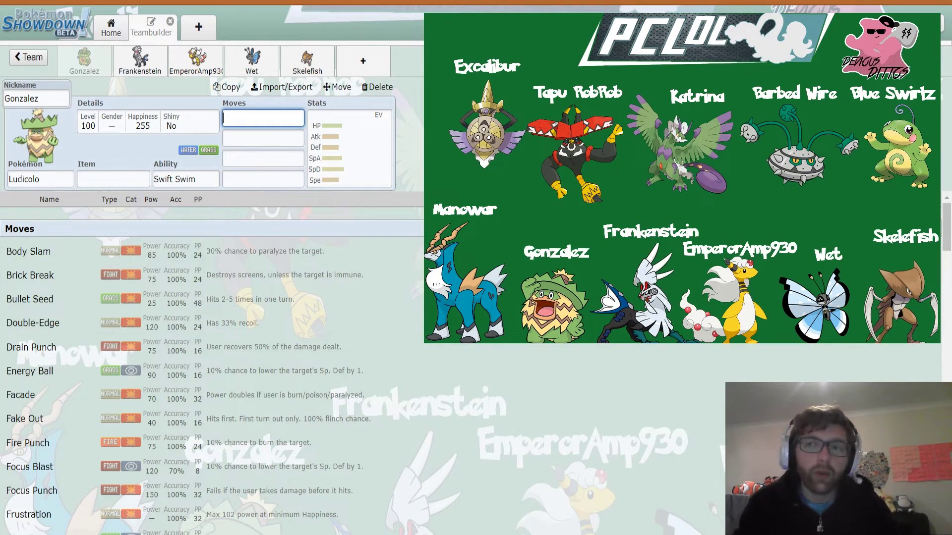
pyautogui.scroll(-1, 300, 406)
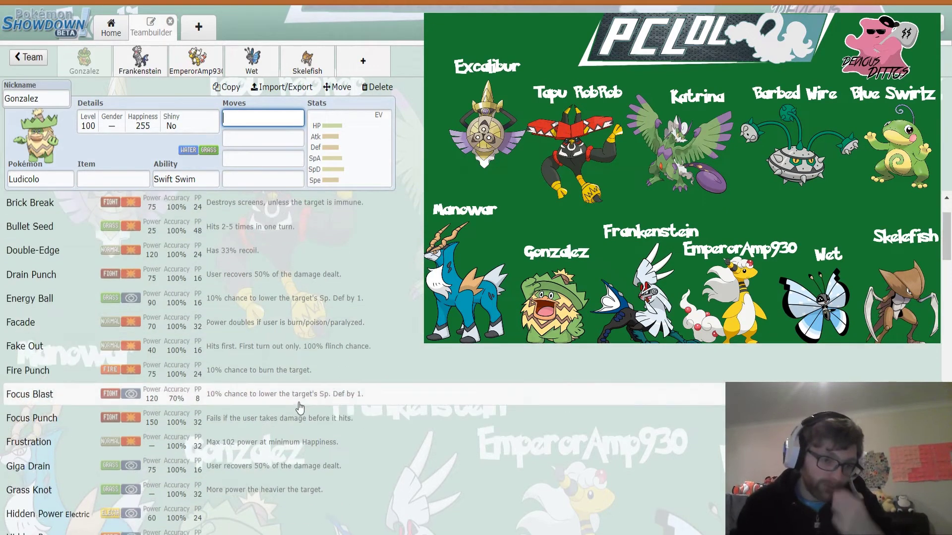
pyautogui.scroll(-5, 300, 406)
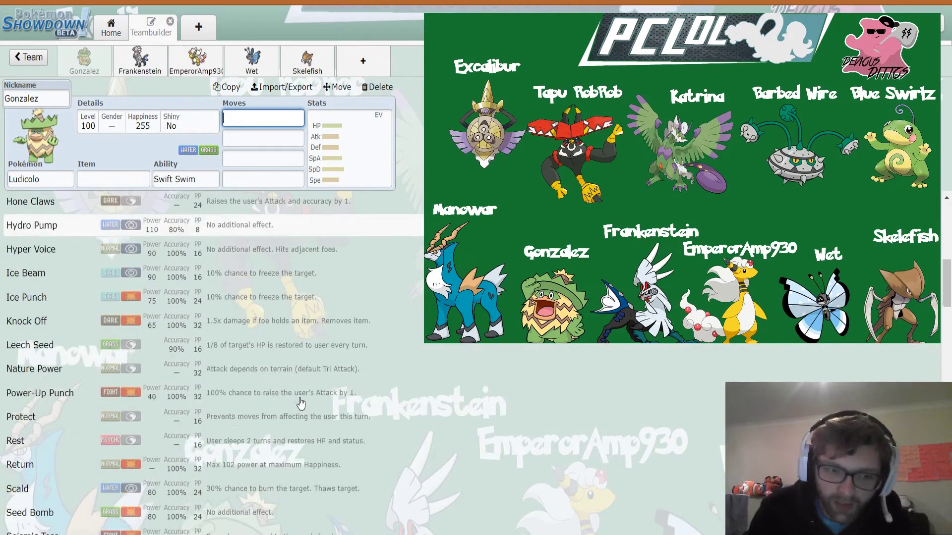
pyautogui.scroll(-1, 313, 394)
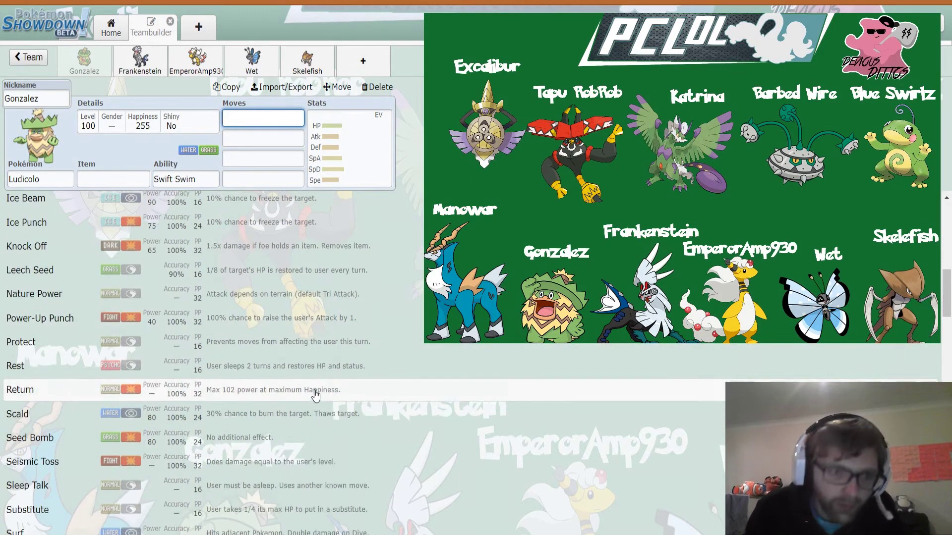
pyautogui.scroll(-3, 230, 352)
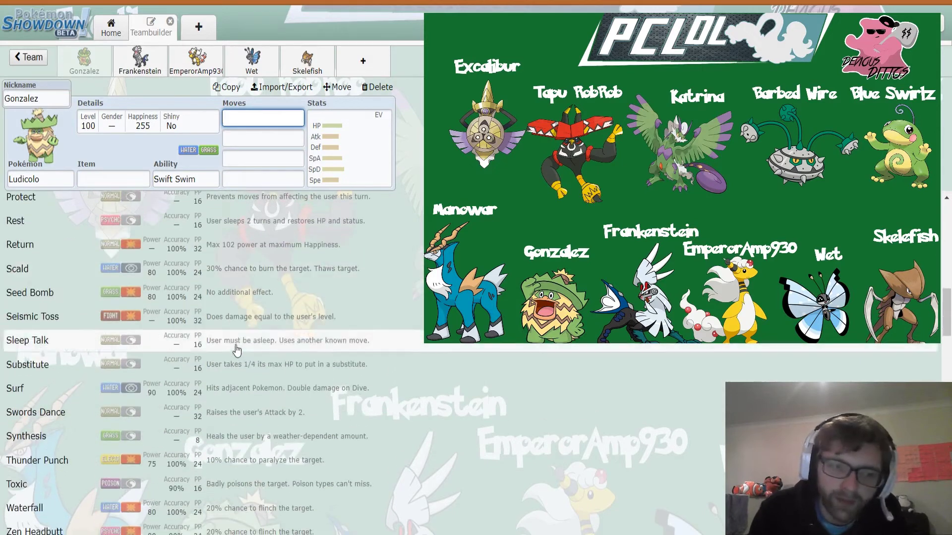
pyautogui.scroll(-5, 285, 380)
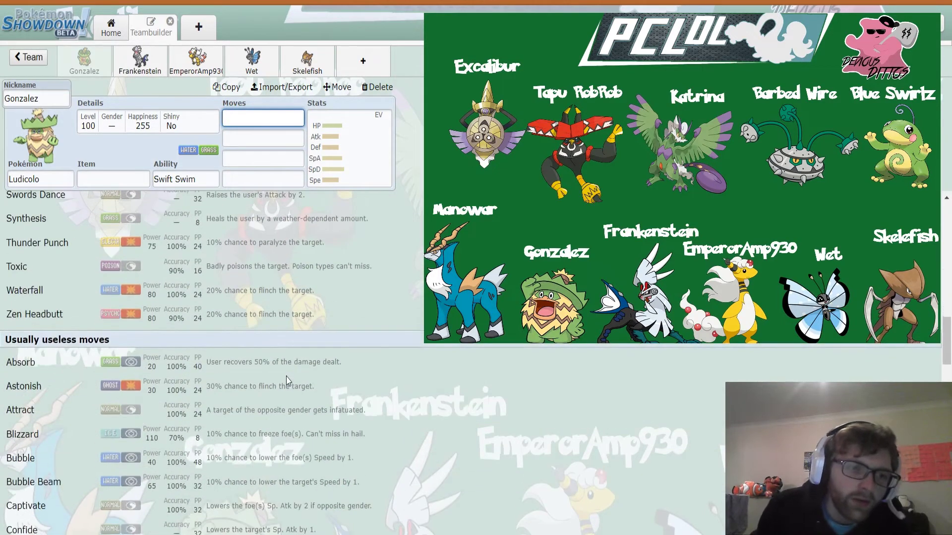
pyautogui.click(367, 118)
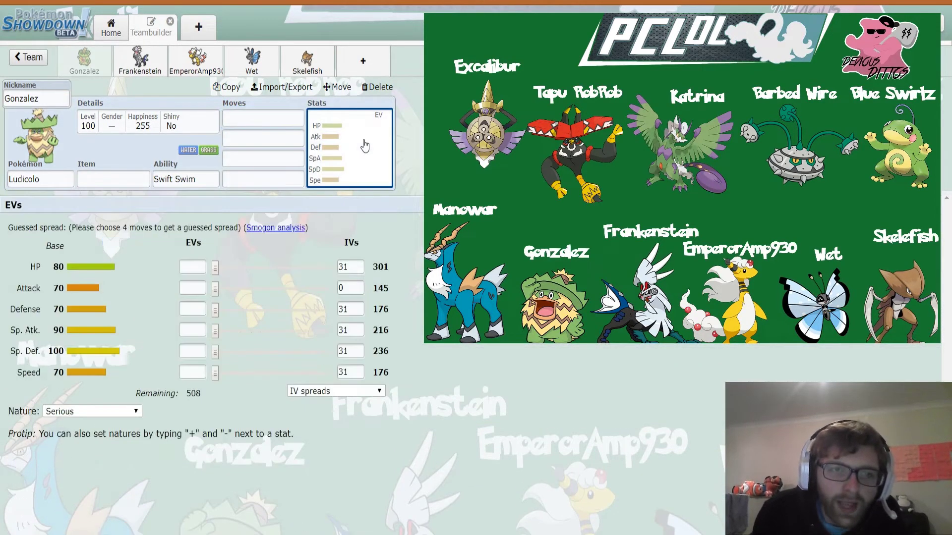
# Scroll Ludicolo's first-slot move list down to Scald, Seed Bomb, Swords Dance, Synthesis and Waterfall
pyautogui.click(262, 118)
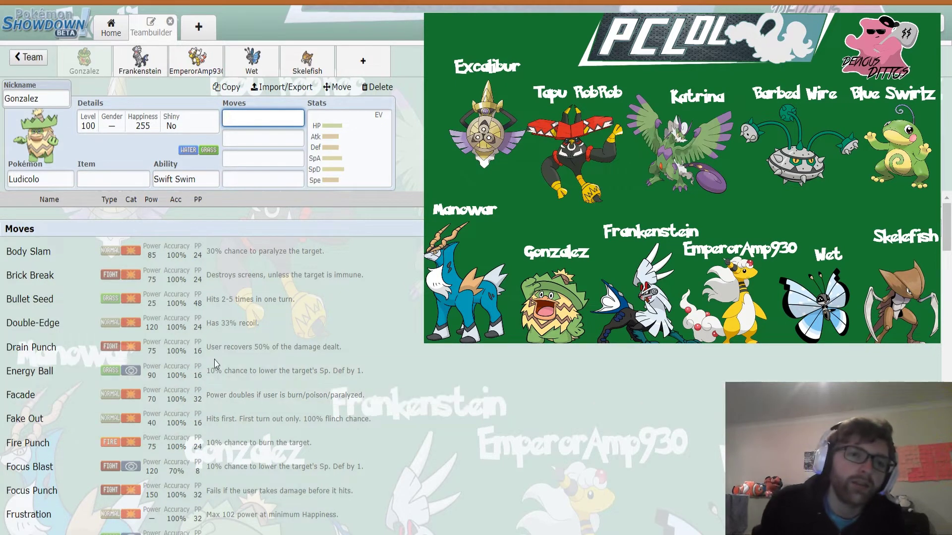
pyautogui.scroll(-1, 215, 366)
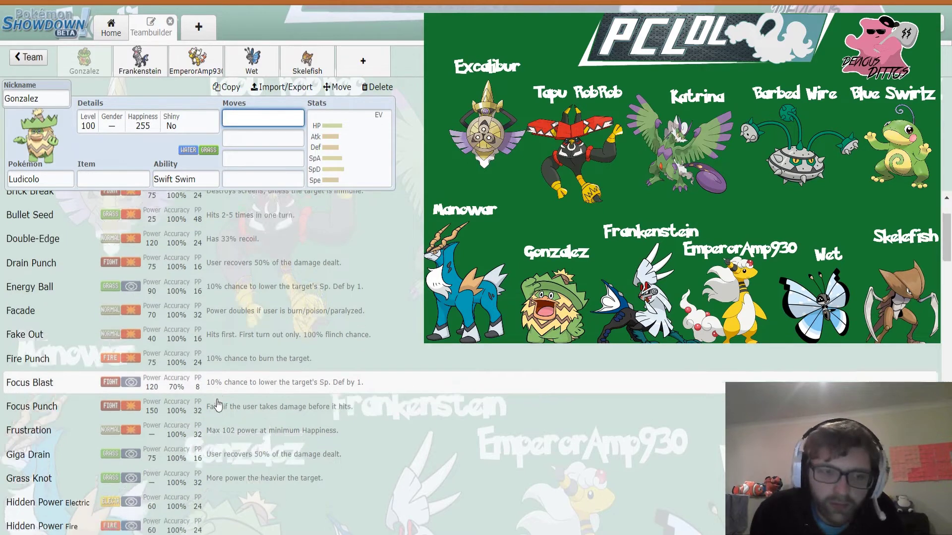
pyautogui.scroll(-2, 214, 397)
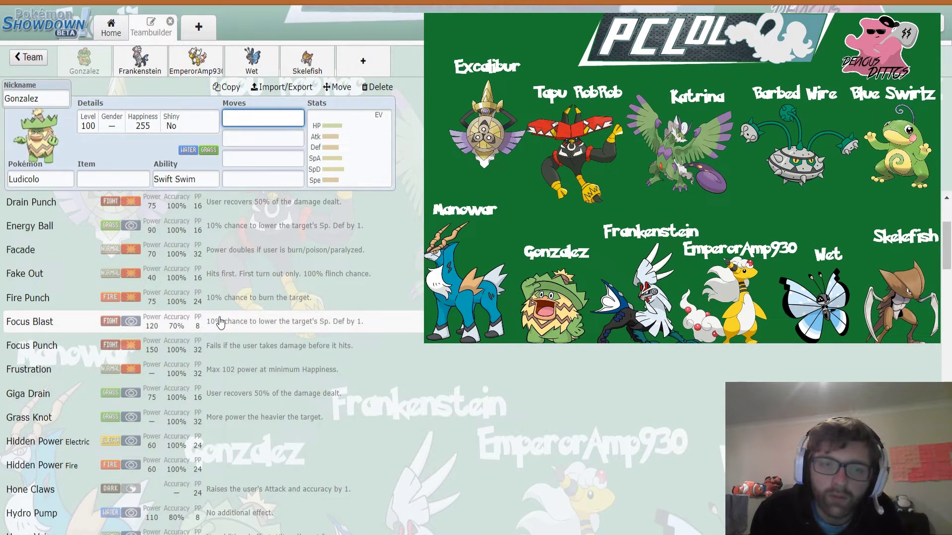
pyautogui.scroll(-4, 220, 322)
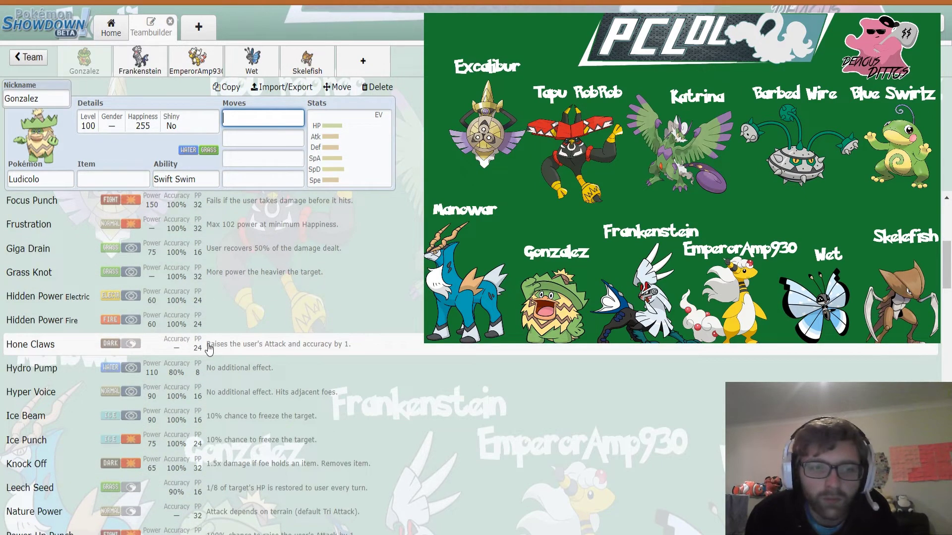
pyautogui.scroll(-2, 209, 349)
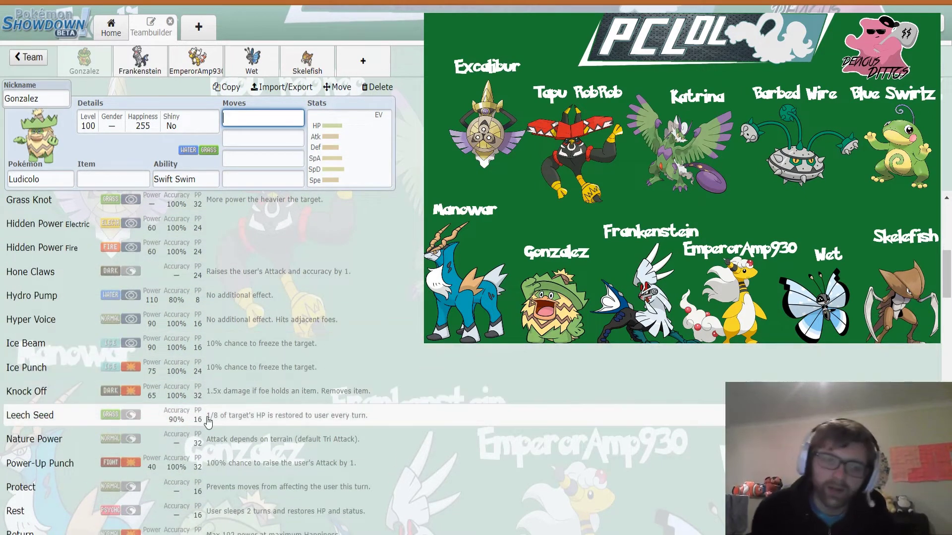
pyautogui.scroll(-4, 208, 421)
pyautogui.scroll(-4, 201, 435)
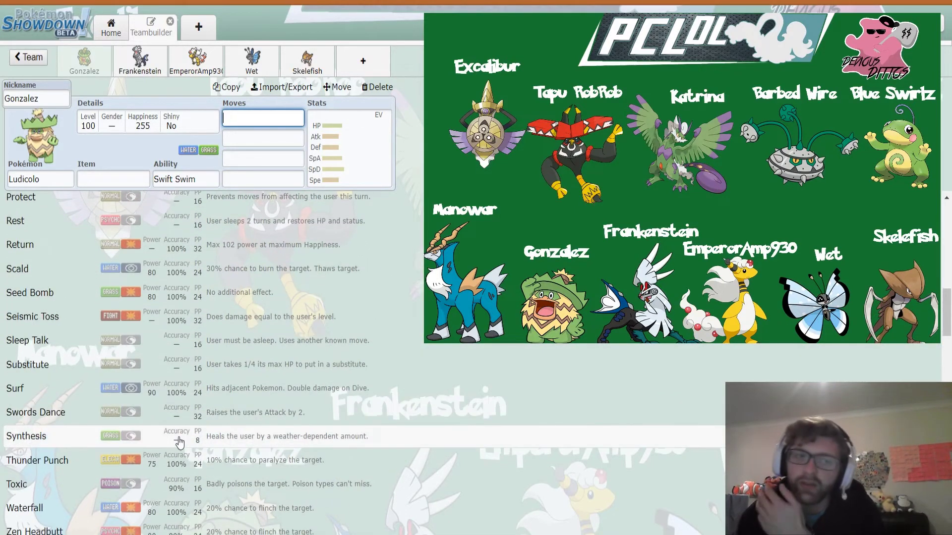
pyautogui.scroll(-2, 179, 442)
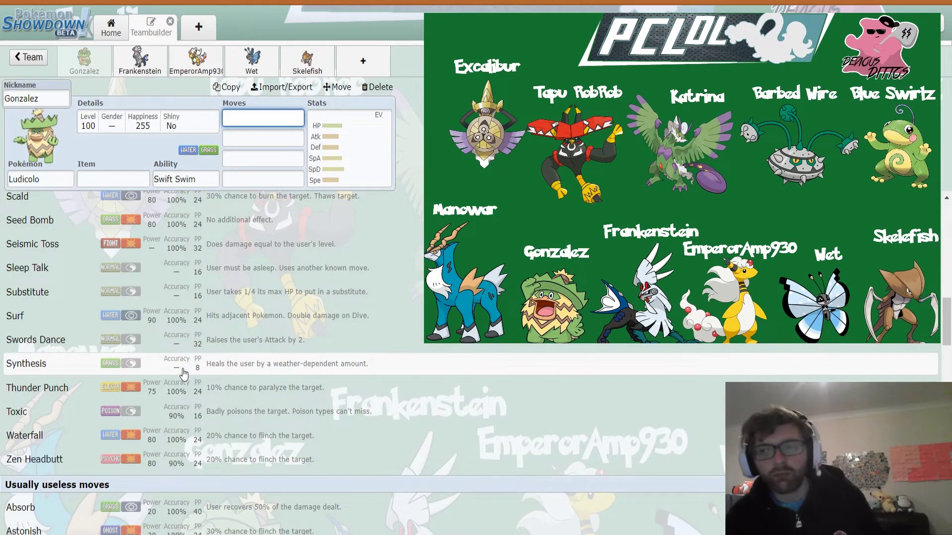
# Scroll through Ludicolo's move list and back, then switch to Frankenstein the Silvally's set
pyautogui.scroll(-2, 187, 380)
pyautogui.scroll(-4, 186, 380)
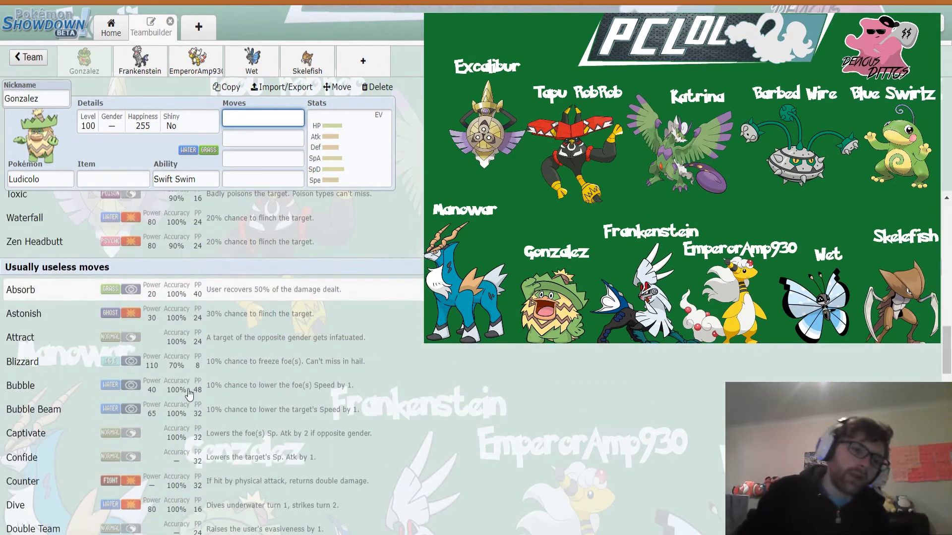
pyautogui.scroll(-5, 280, 473)
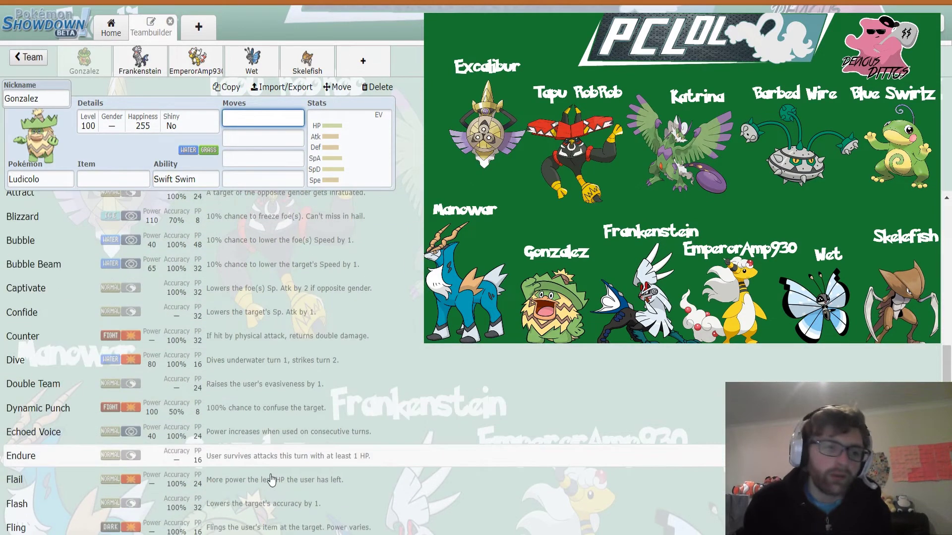
pyautogui.scroll(-6, 271, 479)
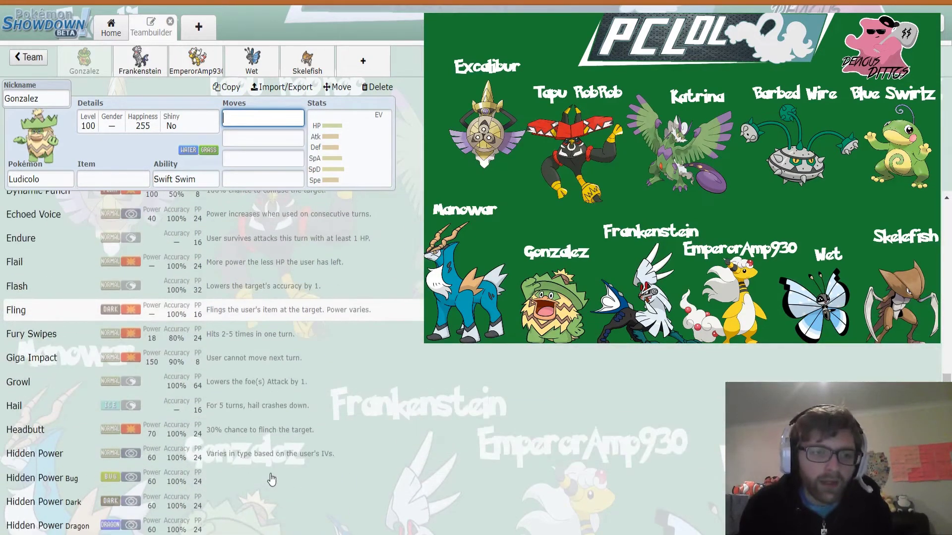
pyautogui.scroll(-8, 271, 479)
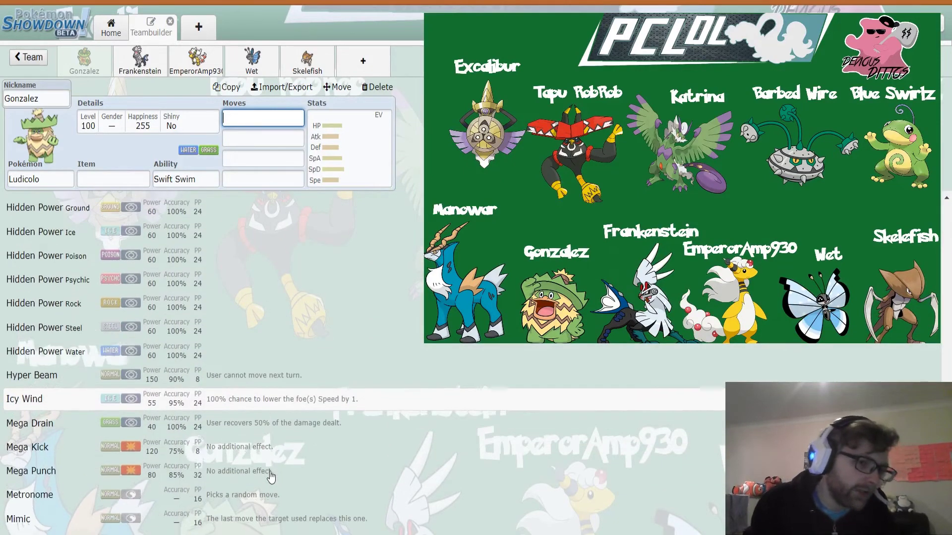
pyautogui.scroll(-3, 270, 476)
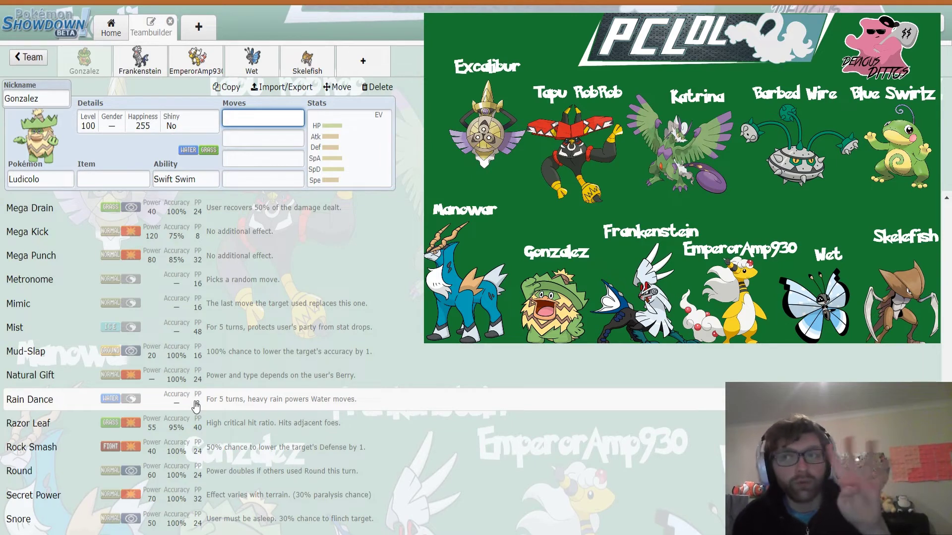
pyautogui.scroll(-6, 195, 406)
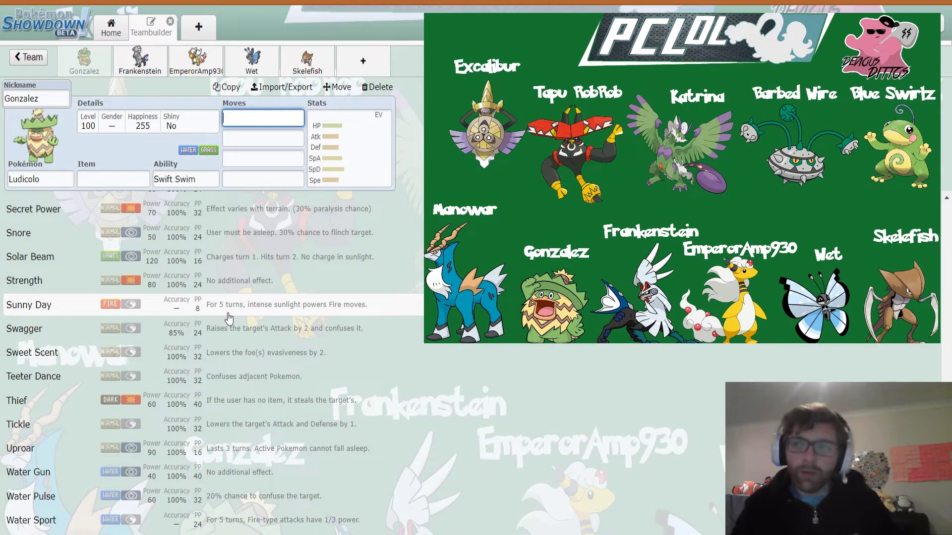
pyautogui.scroll(5, 273, 307)
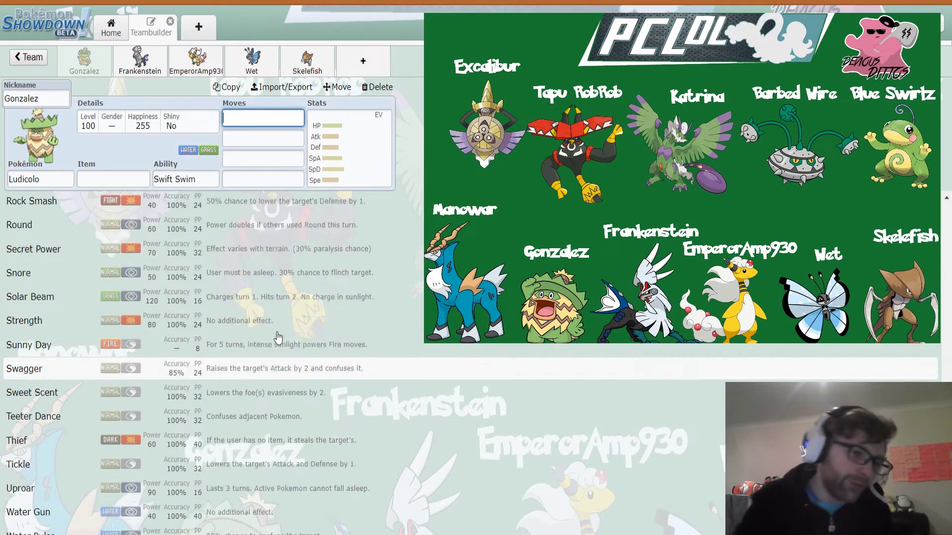
pyautogui.scroll(15, 277, 339)
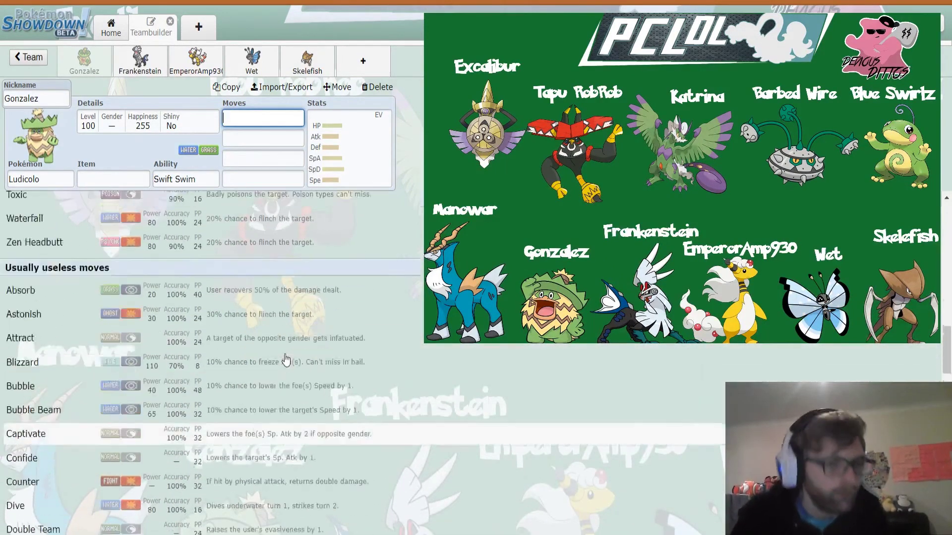
pyautogui.scroll(5, 296, 360)
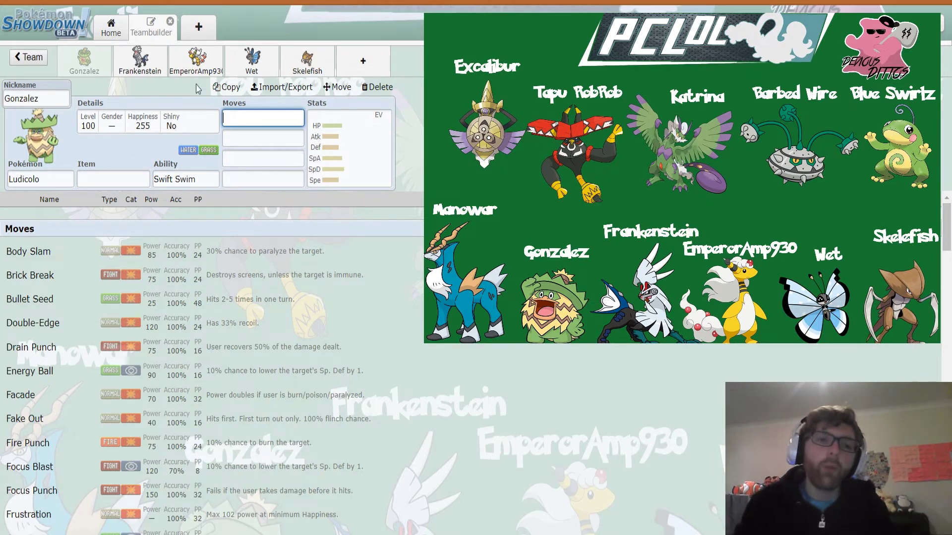
pyautogui.click(148, 62)
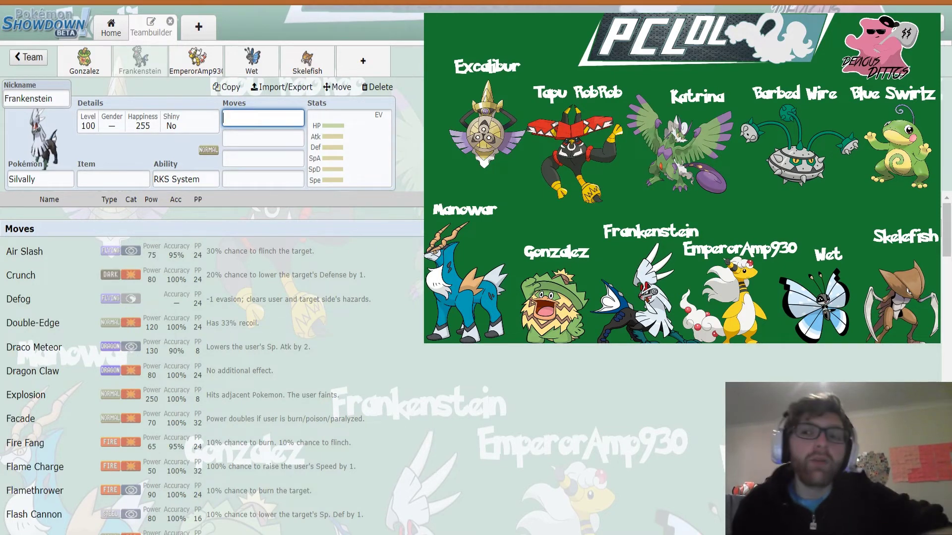
# Return to the team overview and open Frankenstein the Silvally's EV and IV spread
pyautogui.click(31, 58)
pyautogui.click(361, 339)
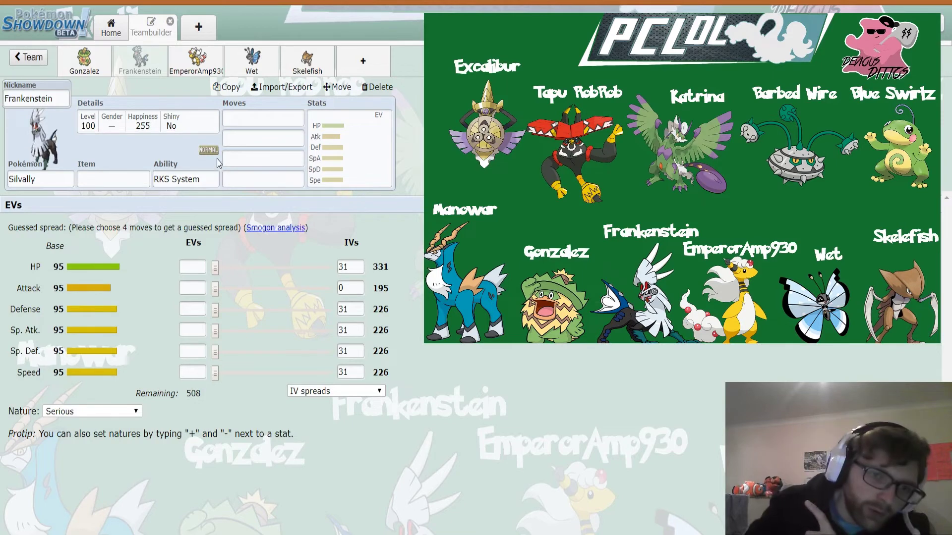
# Set Frankenstein the Silvally to Shiny: Yes in its Details settings
pyautogui.click(205, 130)
pyautogui.click(68, 264)
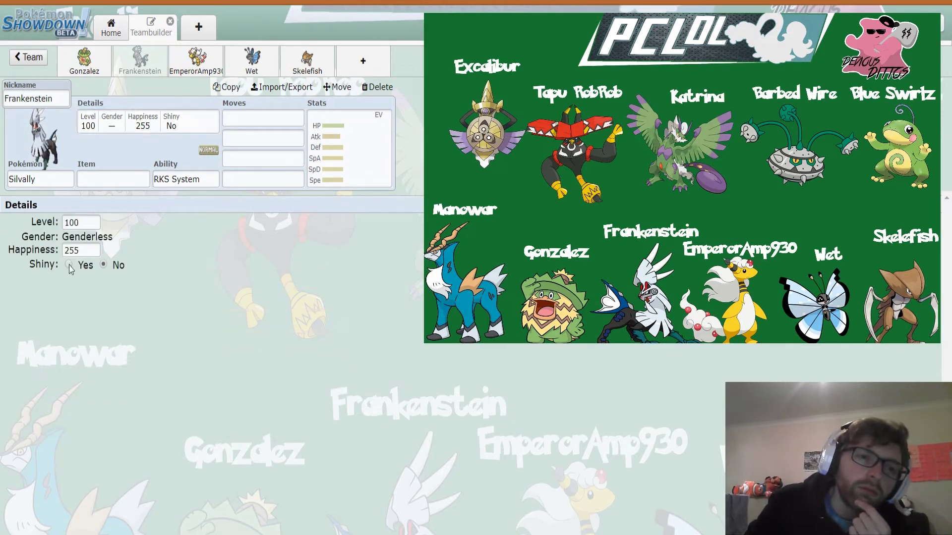
pyautogui.click(233, 111)
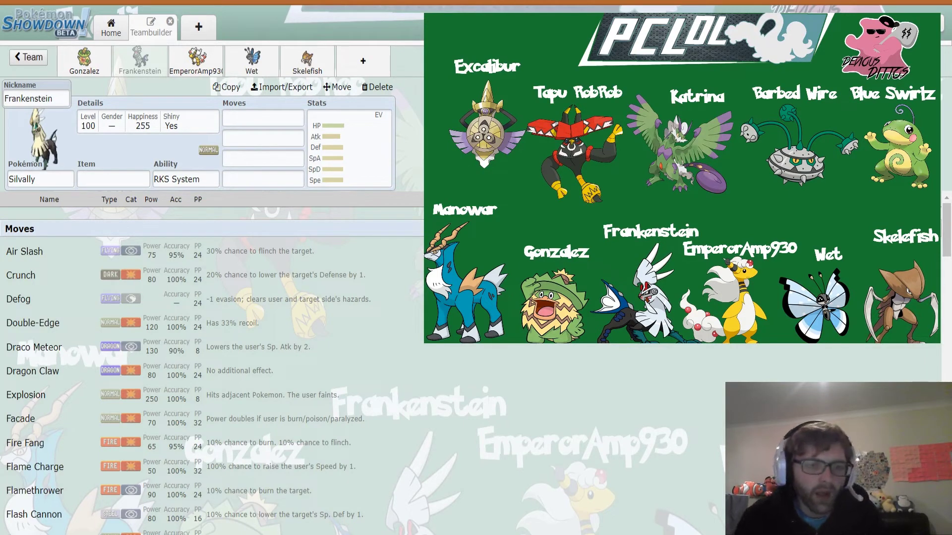
pyautogui.scroll(-1, 347, 308)
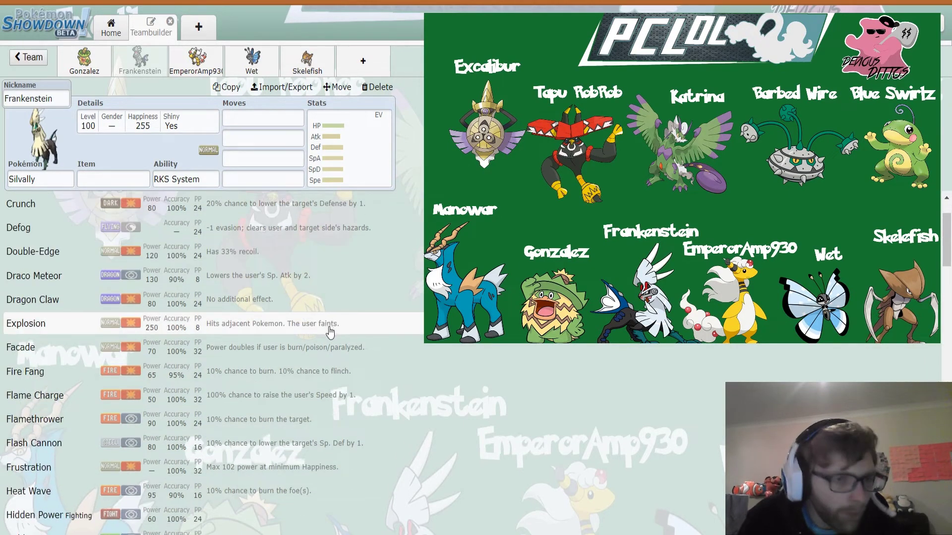
pyautogui.scroll(1, 331, 333)
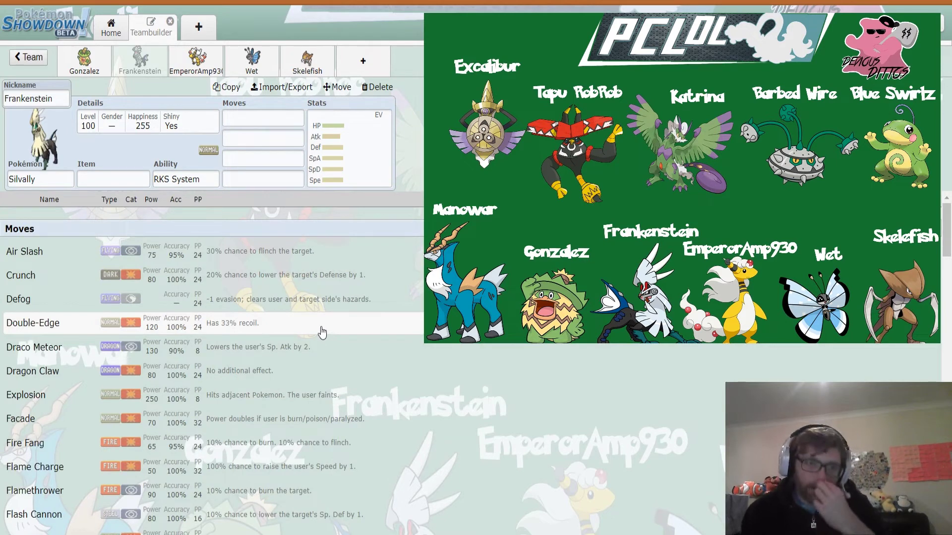
pyautogui.scroll(-2, 322, 351)
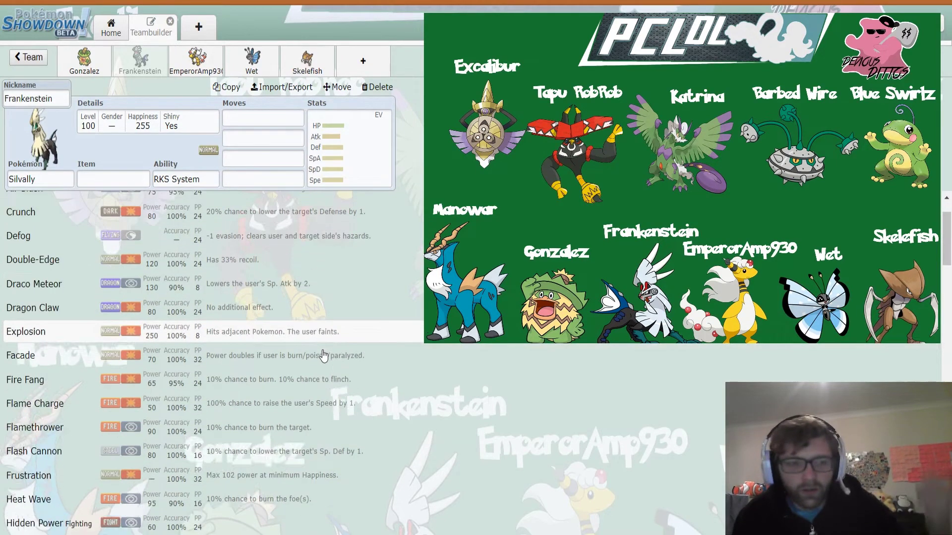
pyautogui.scroll(-5, 317, 372)
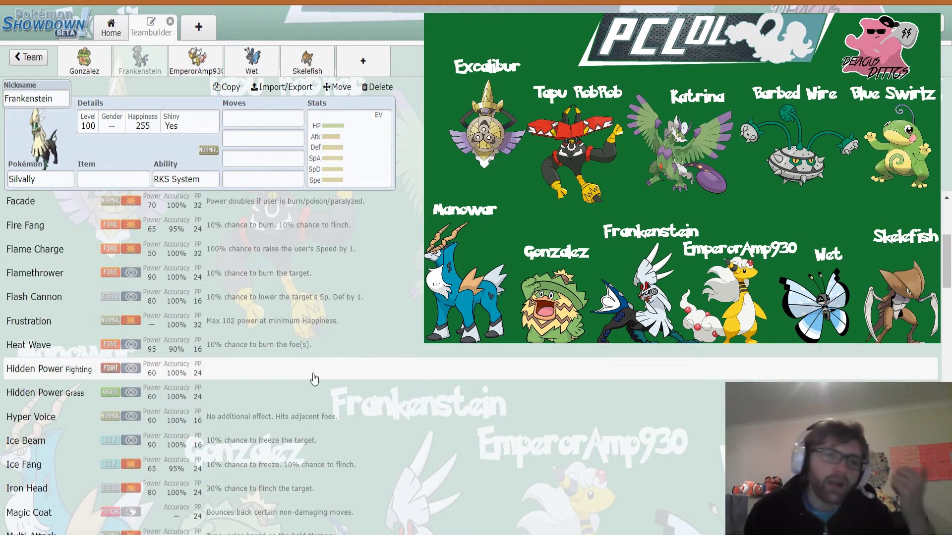
pyautogui.scroll(-3, 314, 379)
pyautogui.scroll(-6, 314, 379)
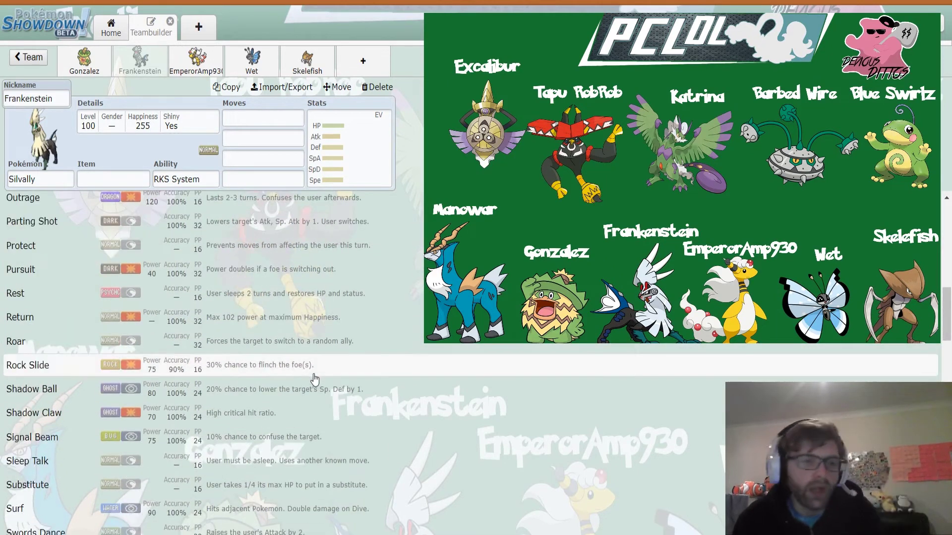
pyautogui.scroll(-3, 313, 376)
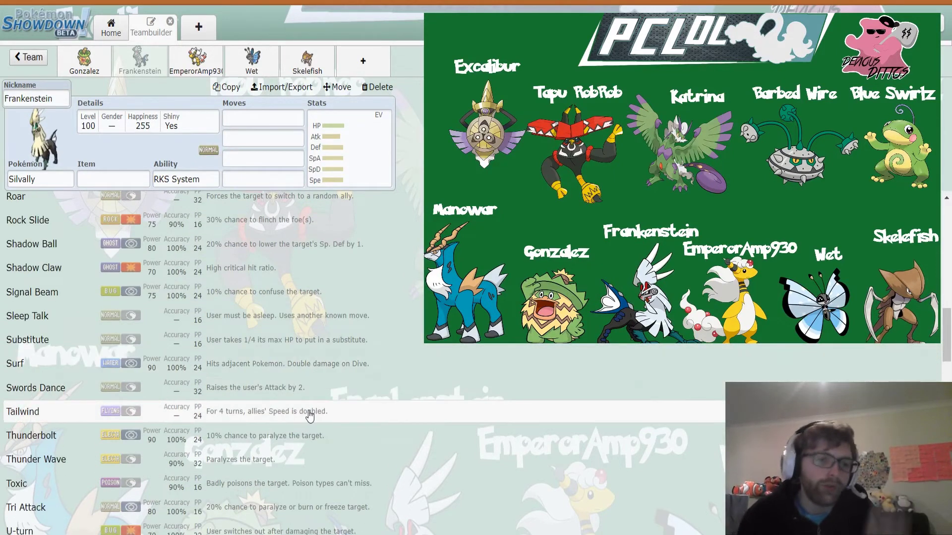
pyautogui.scroll(-3, 307, 407)
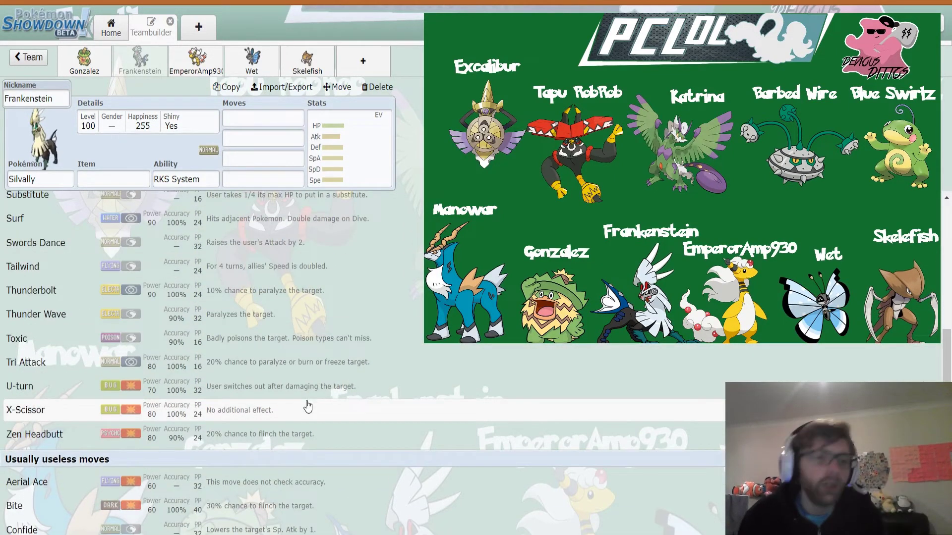
pyautogui.scroll(-2, 306, 405)
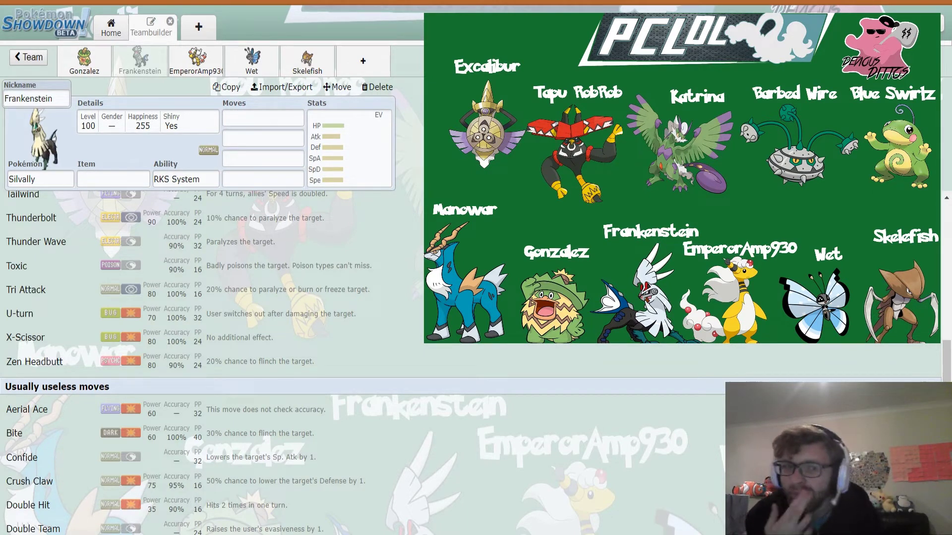
pyautogui.click(192, 179)
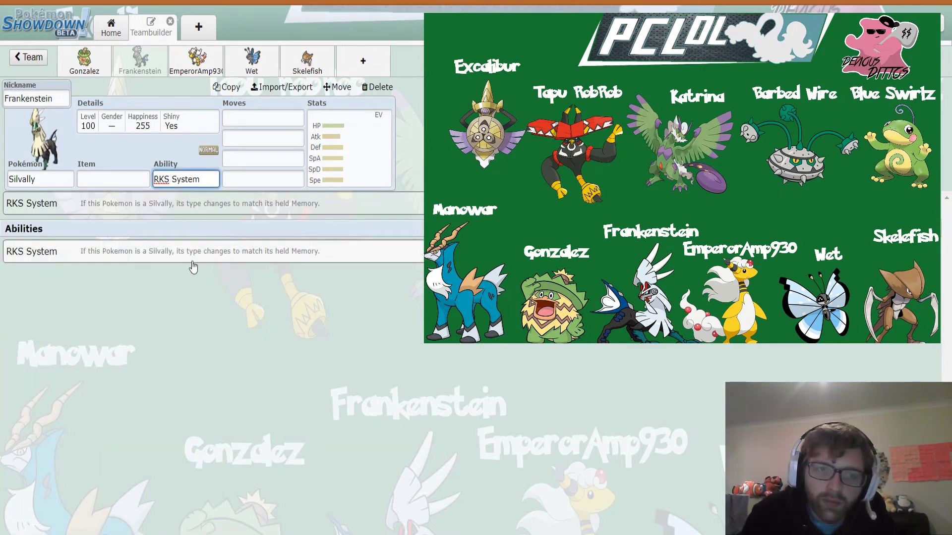
pyautogui.click(261, 266)
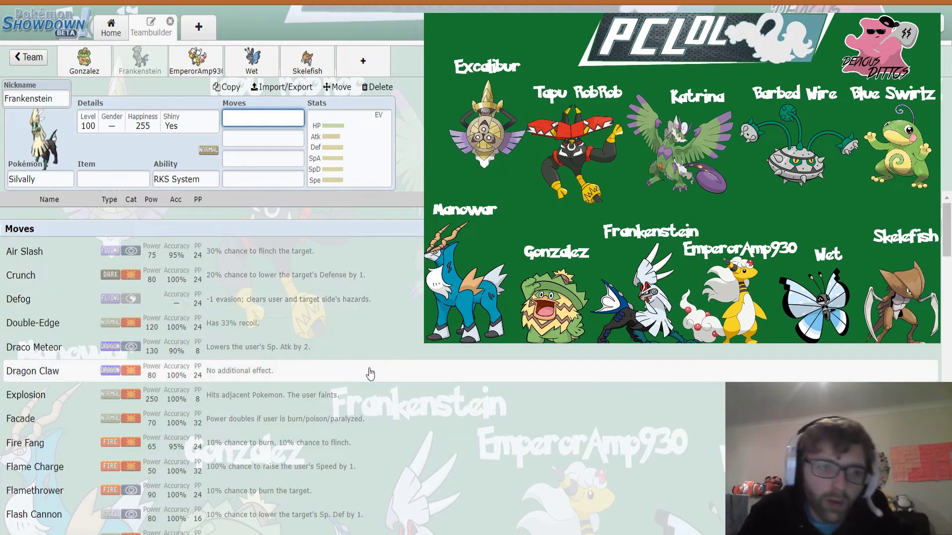
pyautogui.scroll(-2, 367, 369)
pyautogui.scroll(-15, 365, 376)
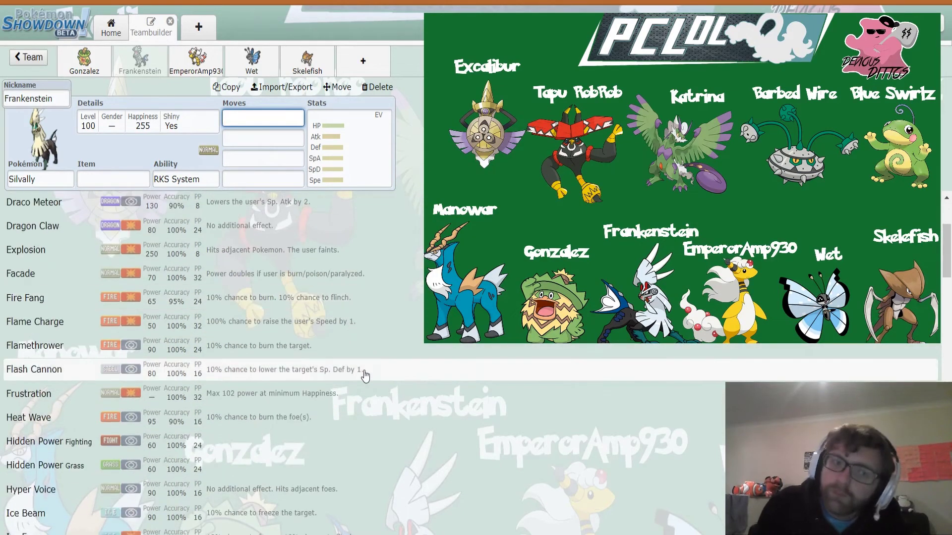
pyautogui.scroll(-12, 366, 379)
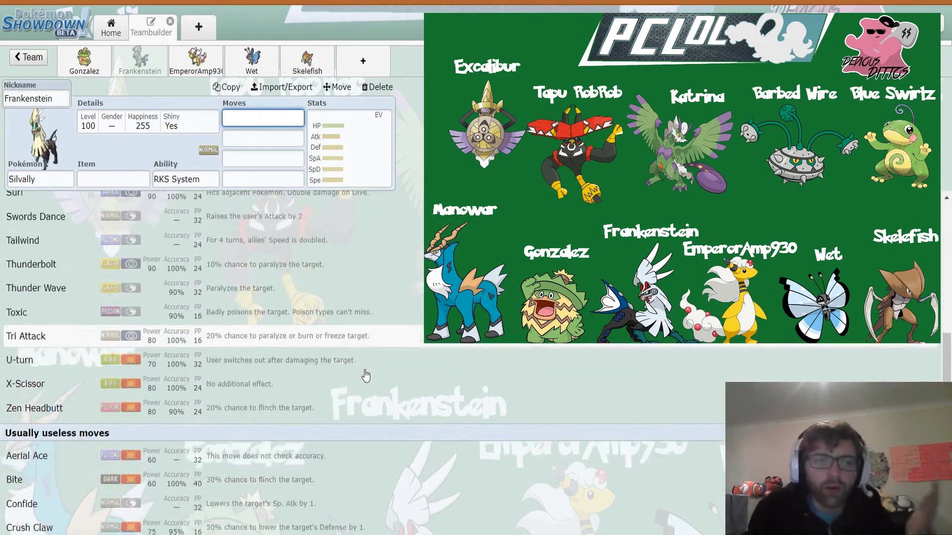
pyautogui.scroll(-14, 366, 384)
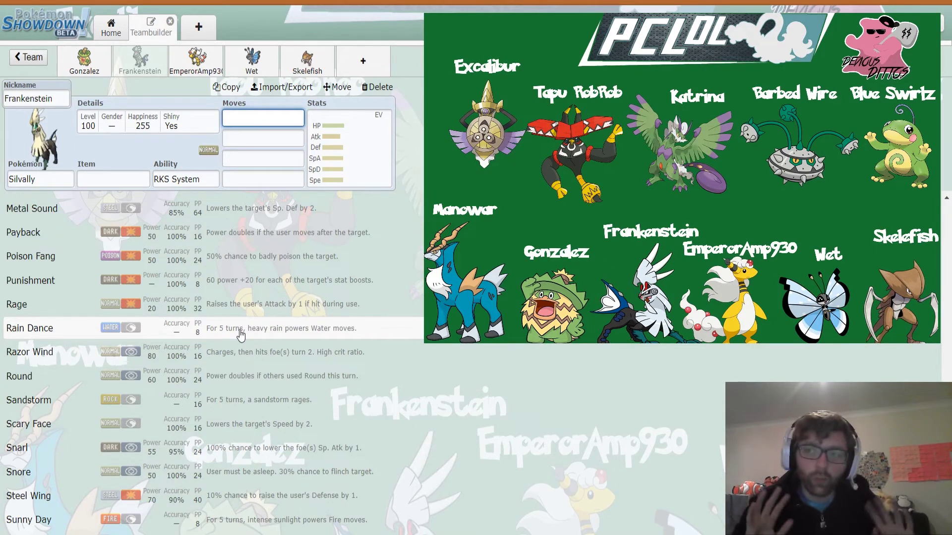
pyautogui.scroll(-10, 258, 402)
pyautogui.scroll(4, 265, 403)
pyautogui.scroll(10, 266, 402)
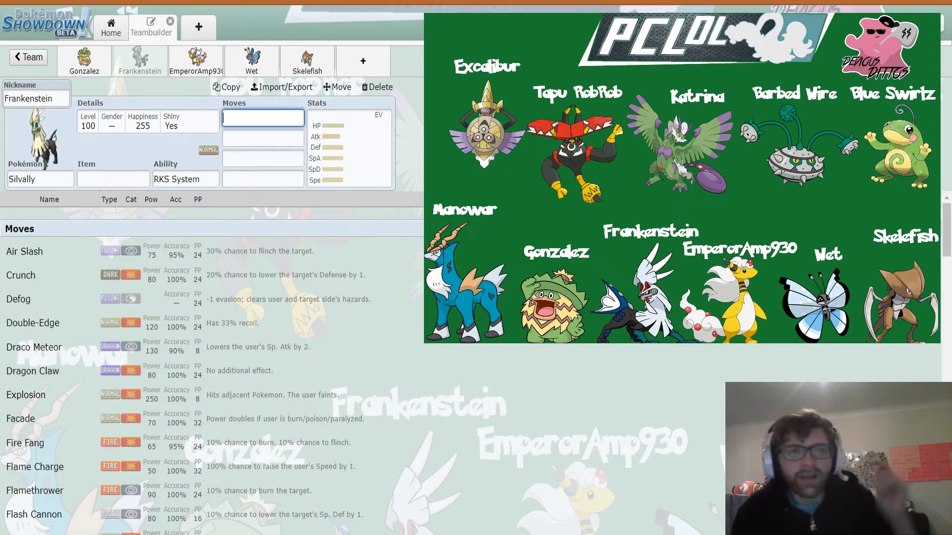
# Switch to the Ampharos-Mega (Ampharosite, Mold Breaker) and bring up its stat spread
pyautogui.click(197, 60)
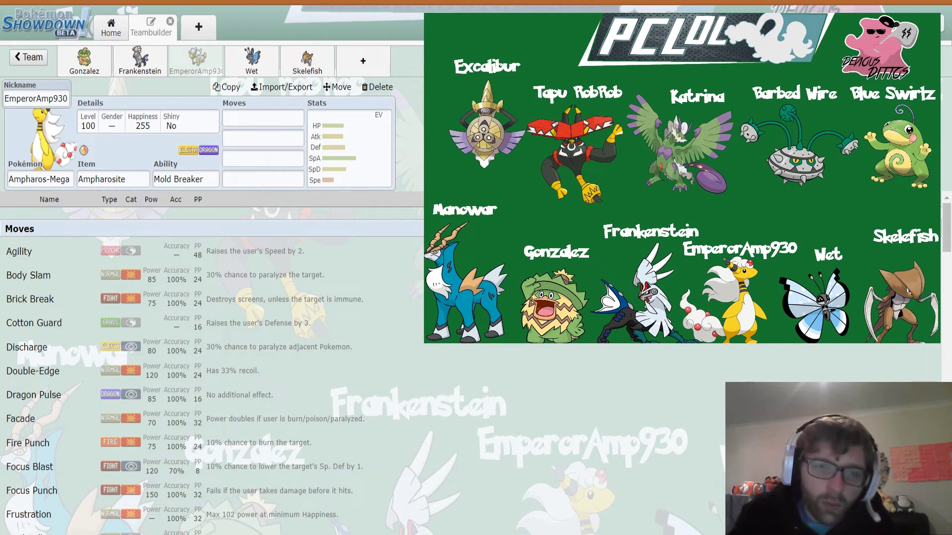
pyautogui.click(327, 179)
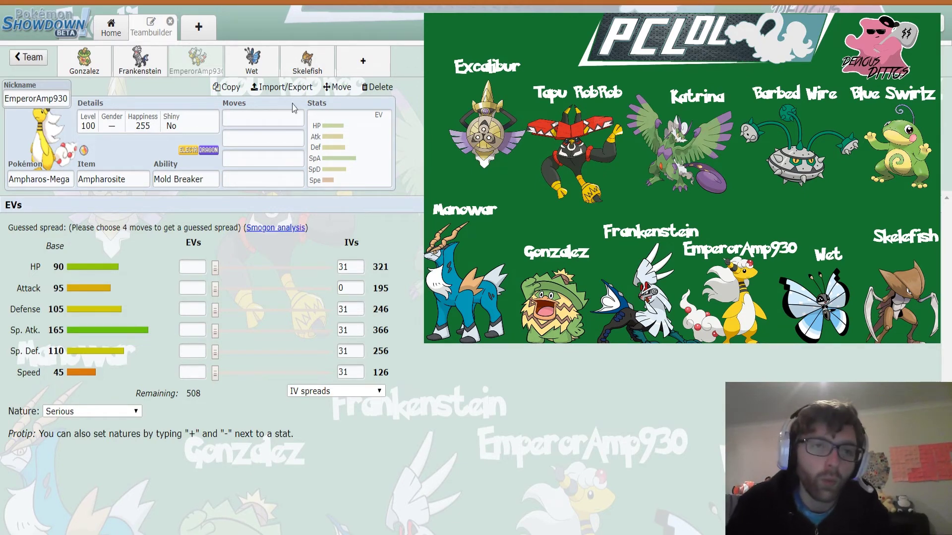
# Show the Ampharos-Mega's learnable moves, from Agility and Body Slam onward
pyautogui.click(255, 119)
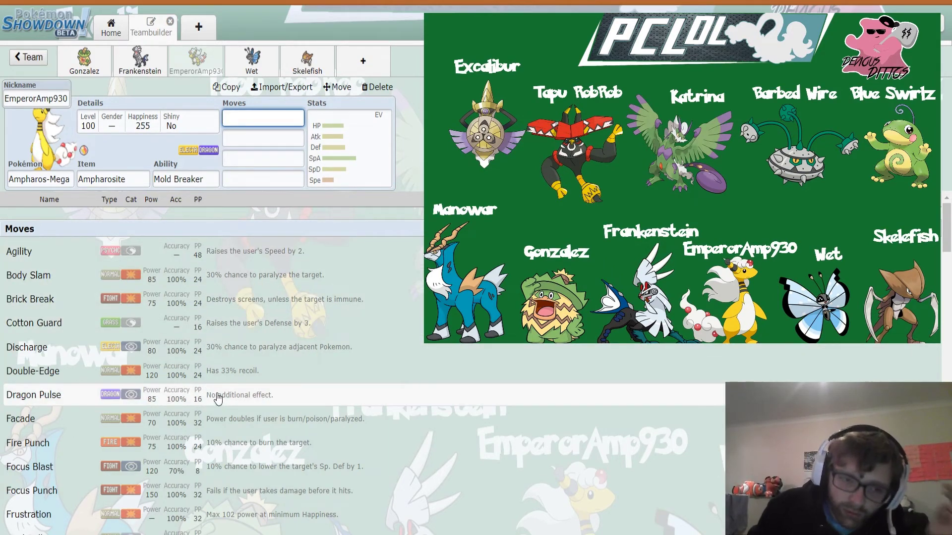
# Browse the Ampharos-Mega's learnable moves, then return to its EV spread editor
pyautogui.scroll(-3, 216, 397)
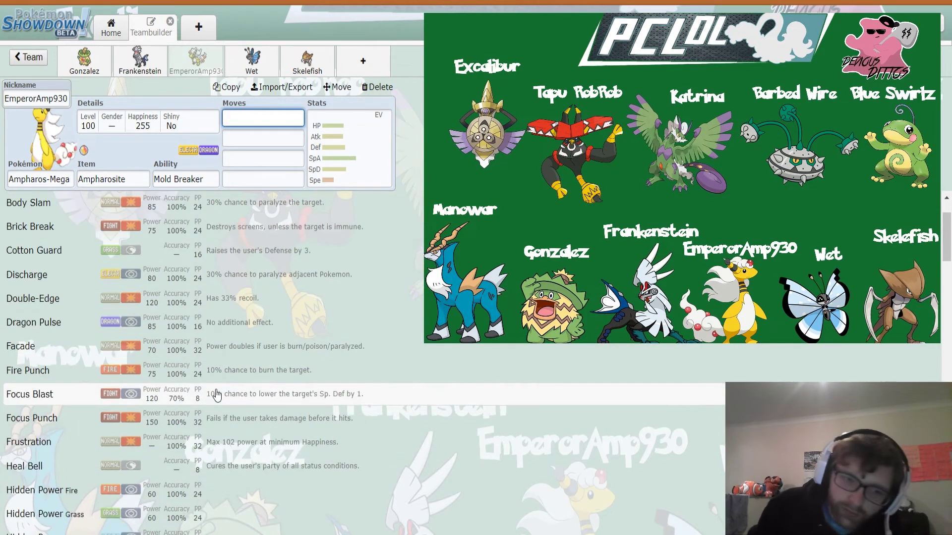
pyautogui.scroll(-3, 216, 394)
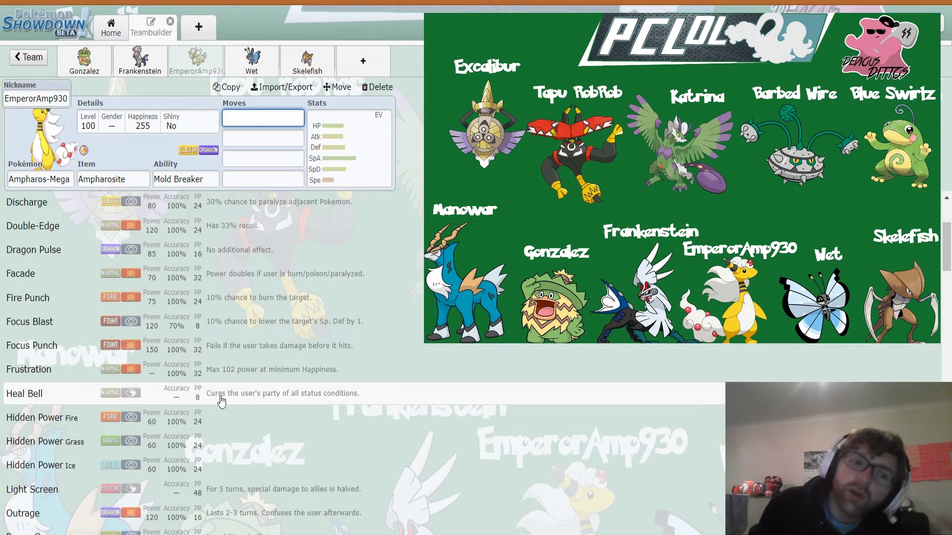
pyautogui.scroll(-3, 222, 400)
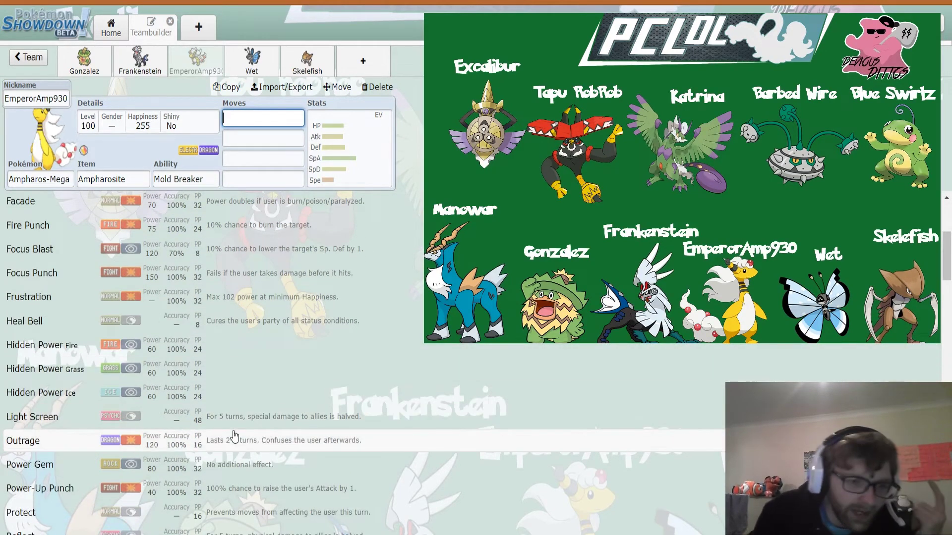
pyautogui.scroll(-3, 235, 437)
pyautogui.scroll(-6, 236, 437)
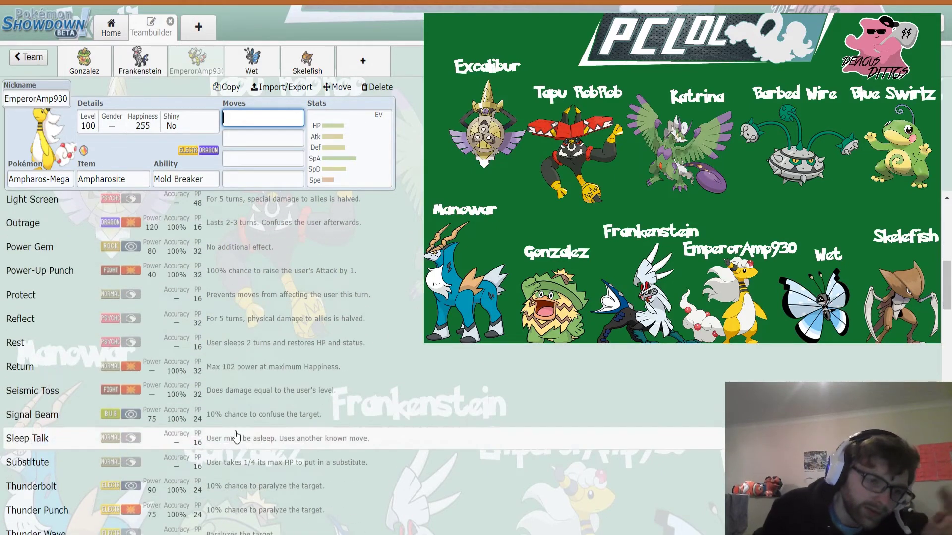
pyautogui.scroll(-3, 235, 436)
pyautogui.scroll(-4, 236, 434)
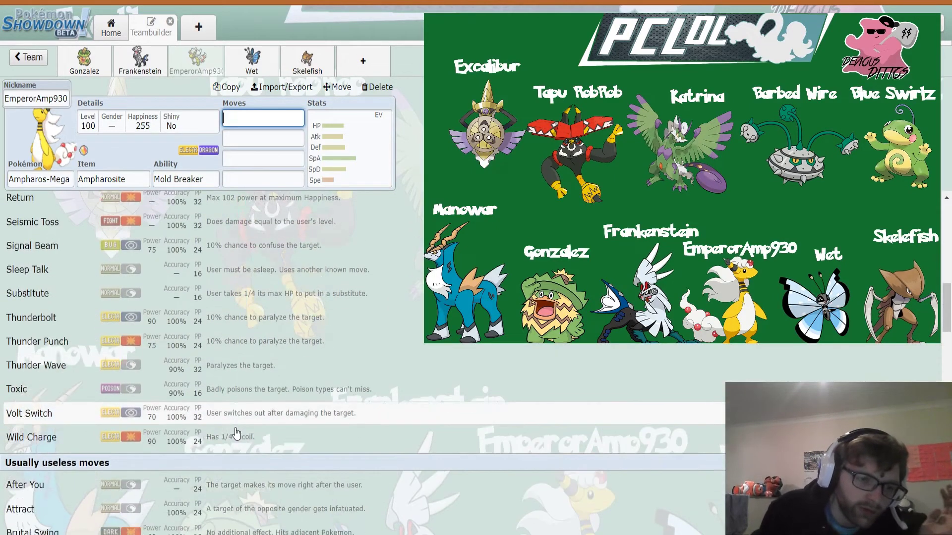
pyautogui.scroll(-11, 236, 435)
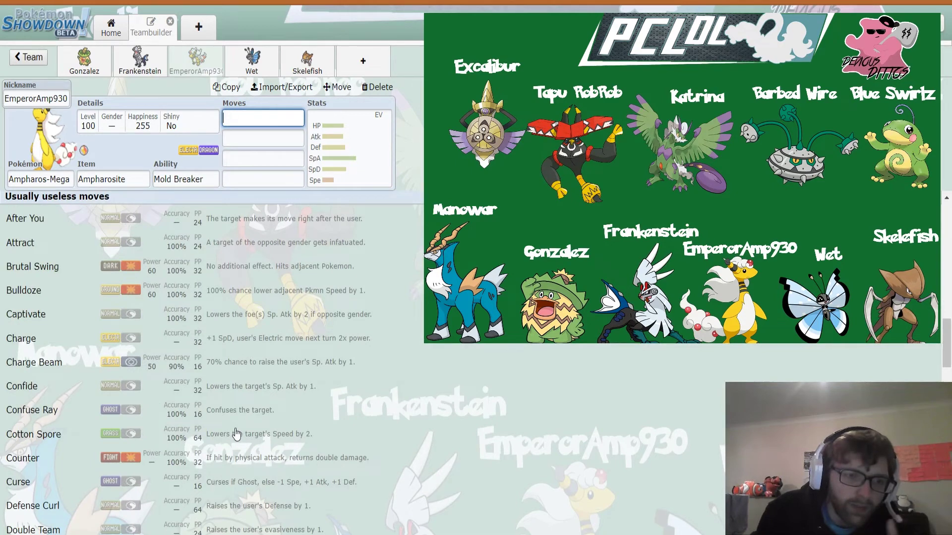
pyautogui.scroll(-6, 236, 434)
pyautogui.scroll(9, 228, 446)
pyautogui.click(349, 144)
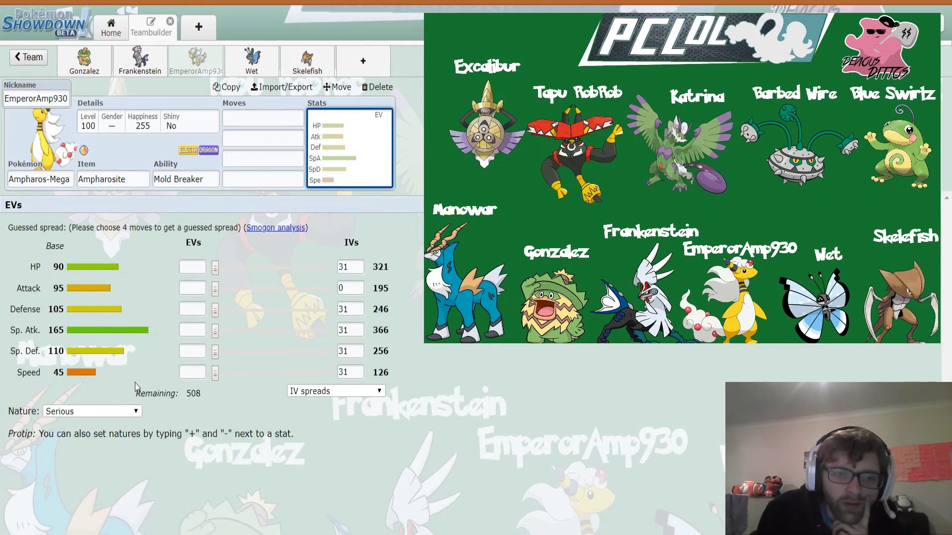
# Give the Ampharos-Mega 252 Speed EVs and a Naive nature (+Speed, −Sp. Def)
pyautogui.click(218, 380)
pyautogui.moveTo(219, 380); pyautogui.dragTo(397, 358)
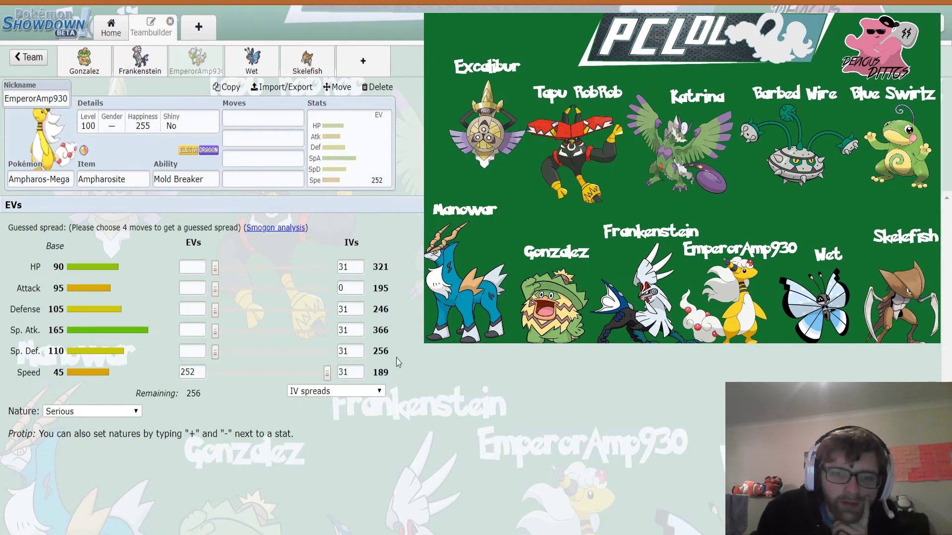
pyautogui.click(201, 374)
pyautogui.write('+')
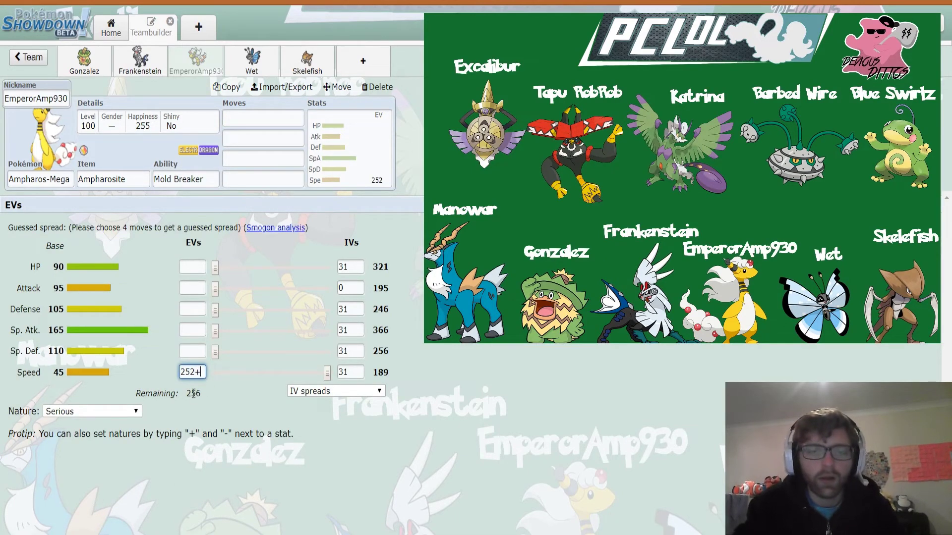
pyautogui.click(192, 351)
pyautogui.write('-')
pyautogui.click(439, 366)
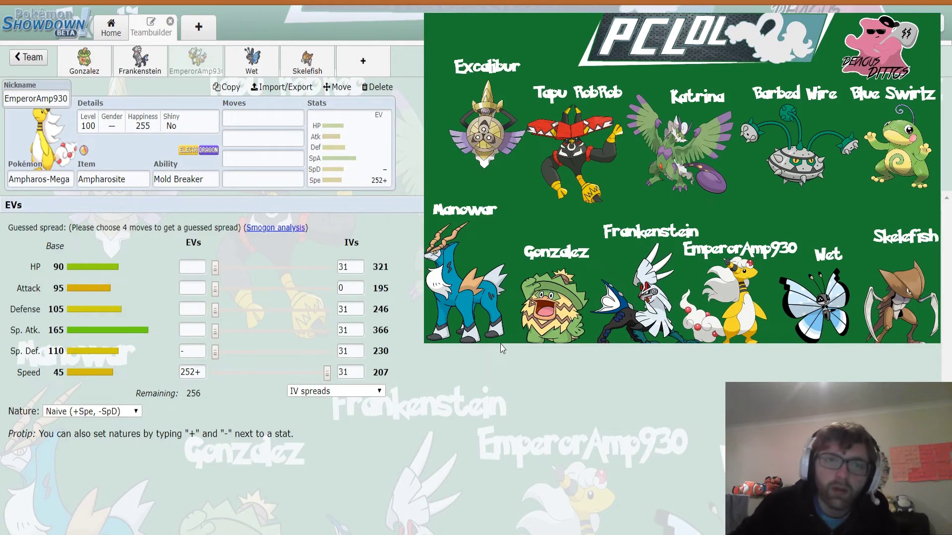
pyautogui.click(254, 61)
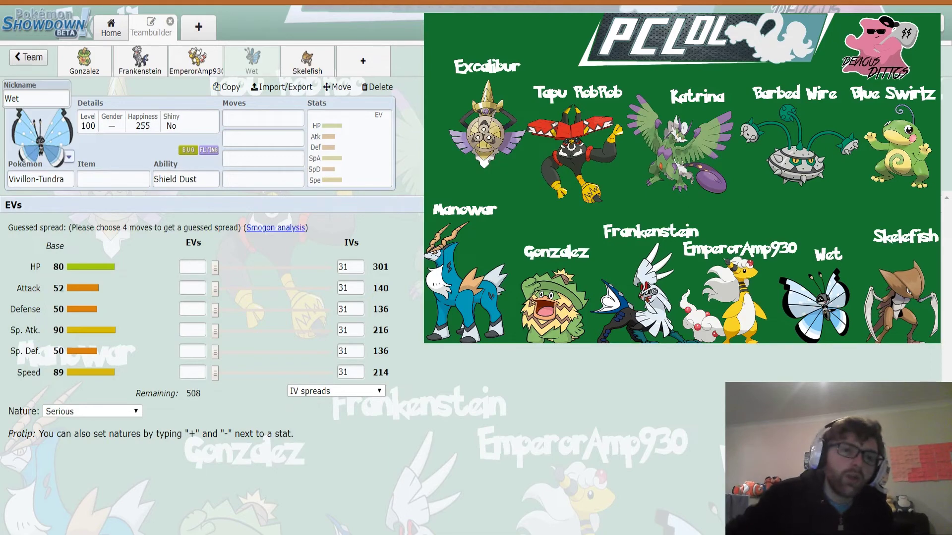
# List the Vivillon-Tundra's abilities: Shield Dust, Compound Eyes and hidden Friend Guard
pyautogui.click(198, 180)
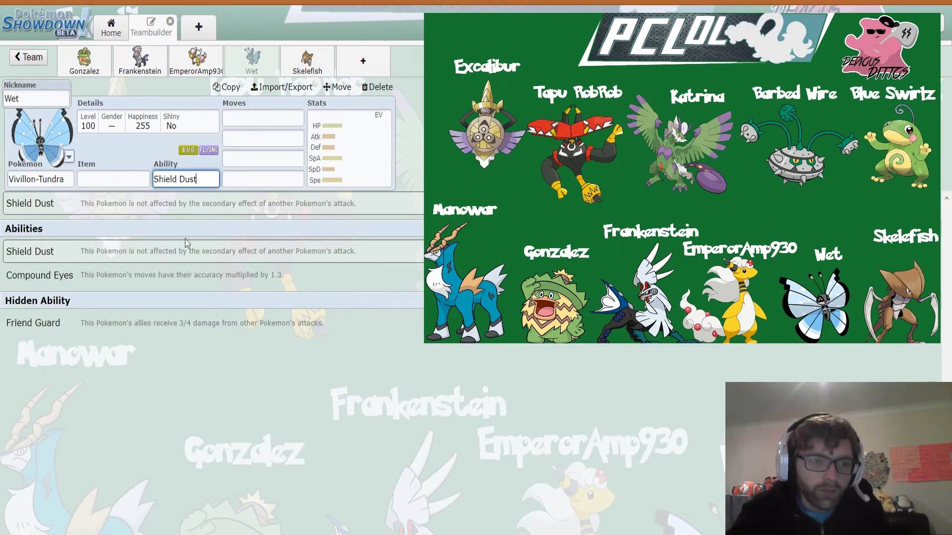
# Set the Vivillon-Tundra's ability to Compound Eyes and move to its first move slot
pyautogui.click(157, 286)
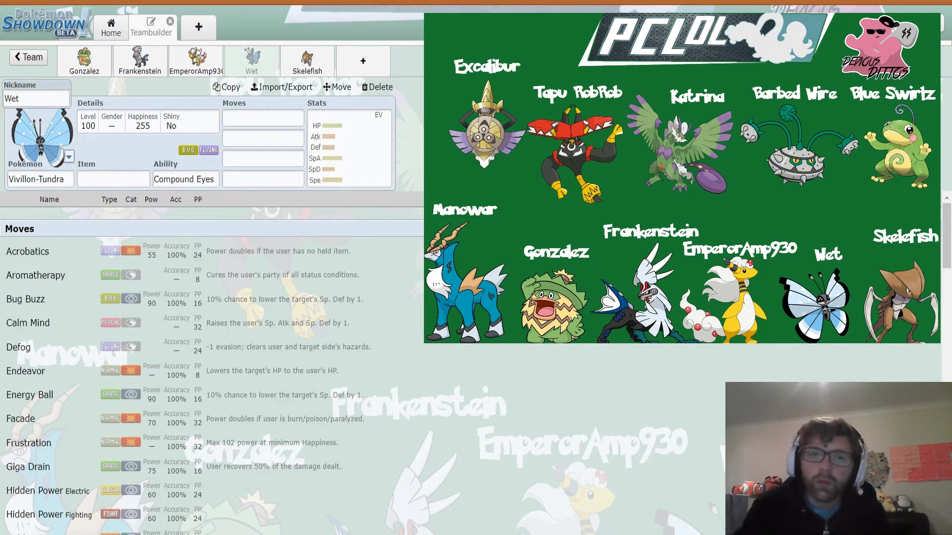
pyautogui.click(266, 124)
pyautogui.click(177, 179)
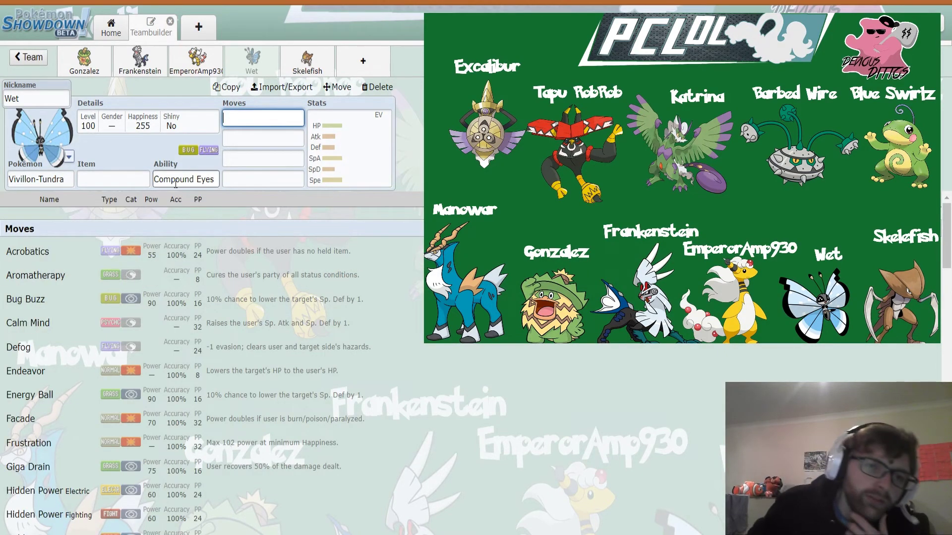
pyautogui.press('Tab')
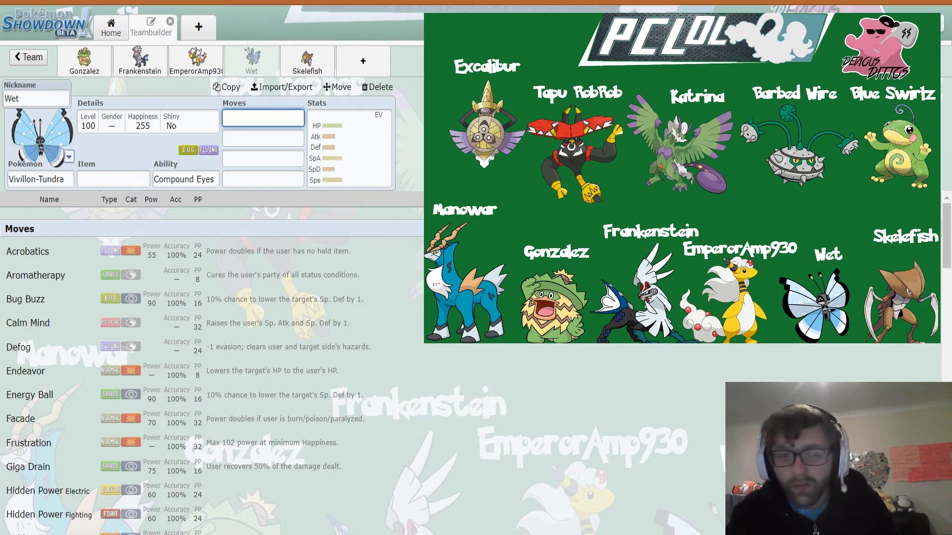
pyautogui.scroll(-3, 327, 416)
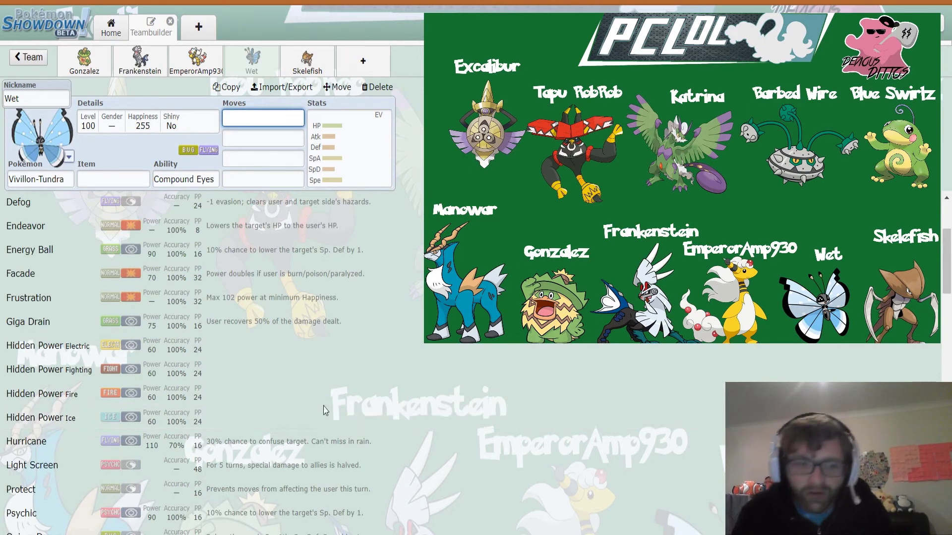
pyautogui.scroll(-5, 324, 411)
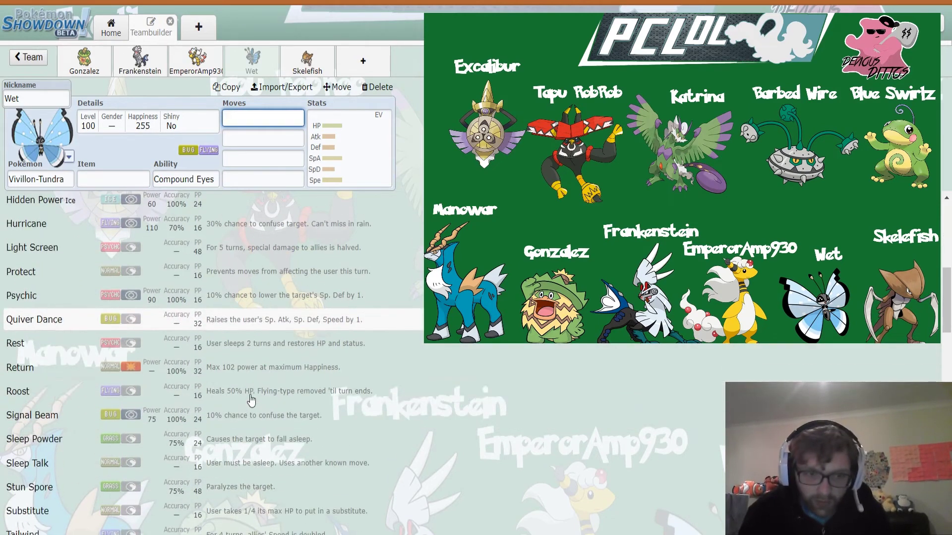
pyautogui.scroll(-2, 251, 403)
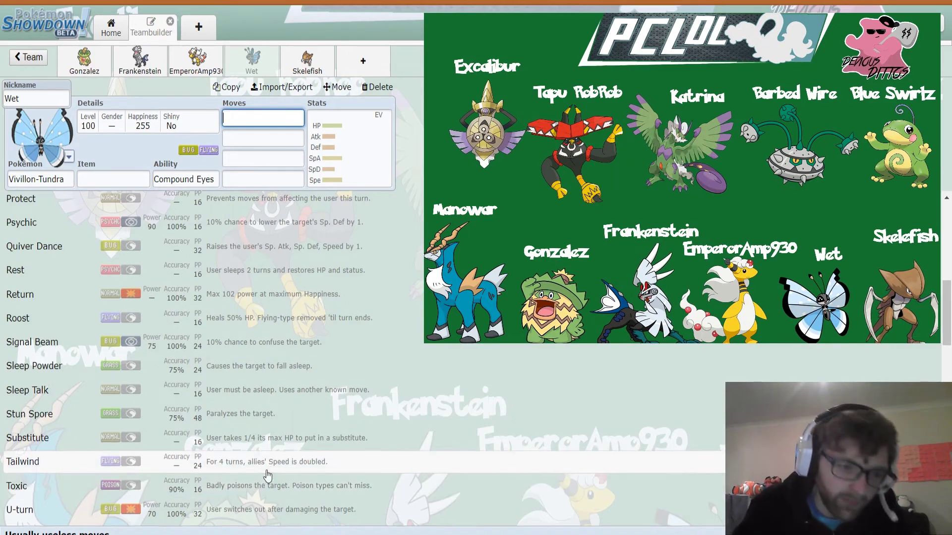
pyautogui.scroll(-6, 271, 470)
pyautogui.scroll(-5, 268, 465)
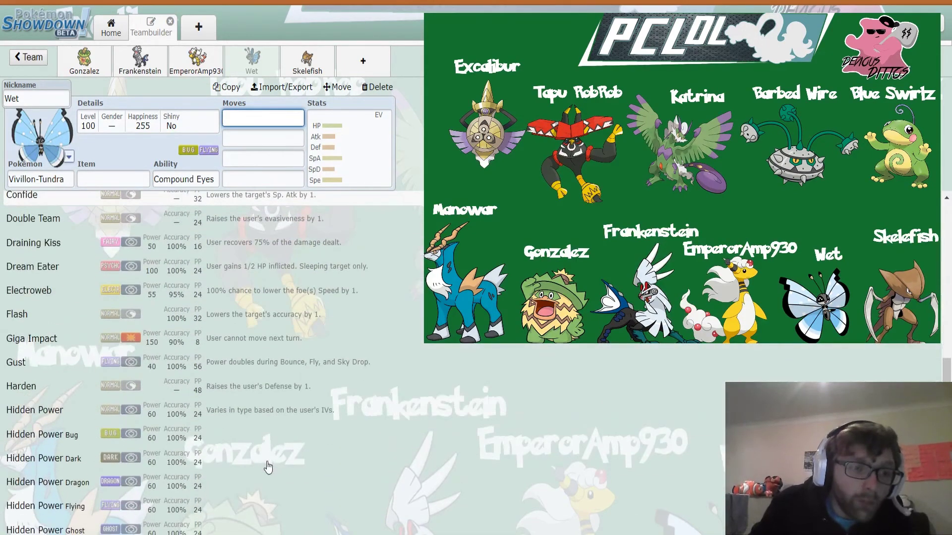
pyautogui.scroll(-9, 278, 389)
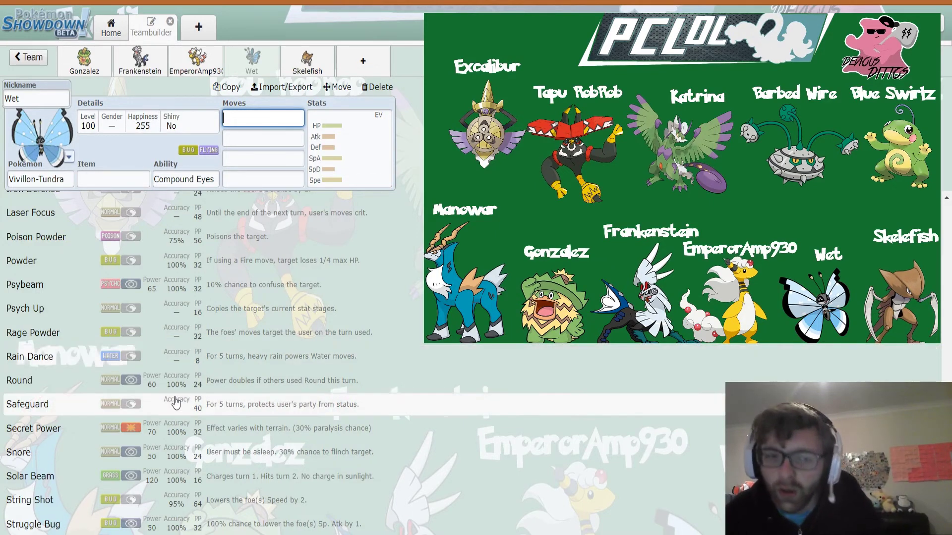
pyautogui.scroll(-2, 188, 401)
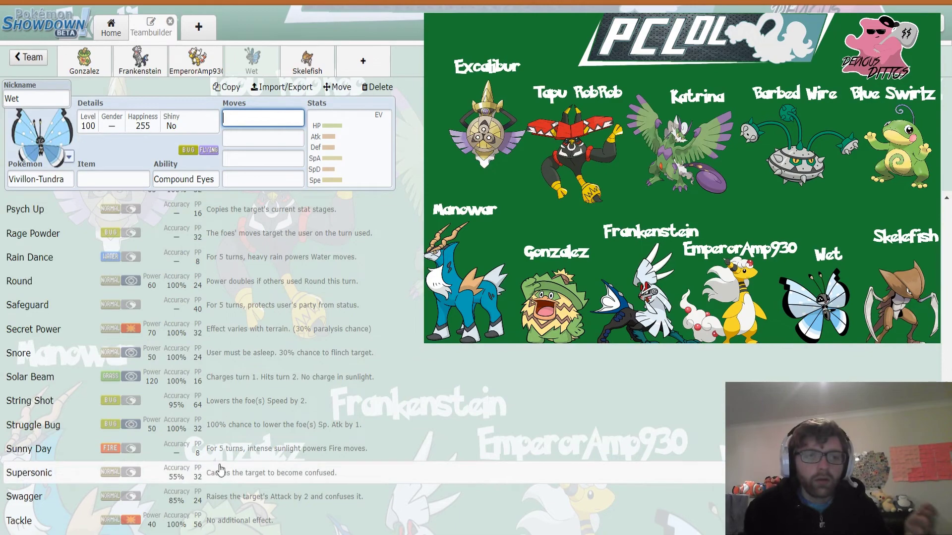
pyautogui.scroll(10, 213, 503)
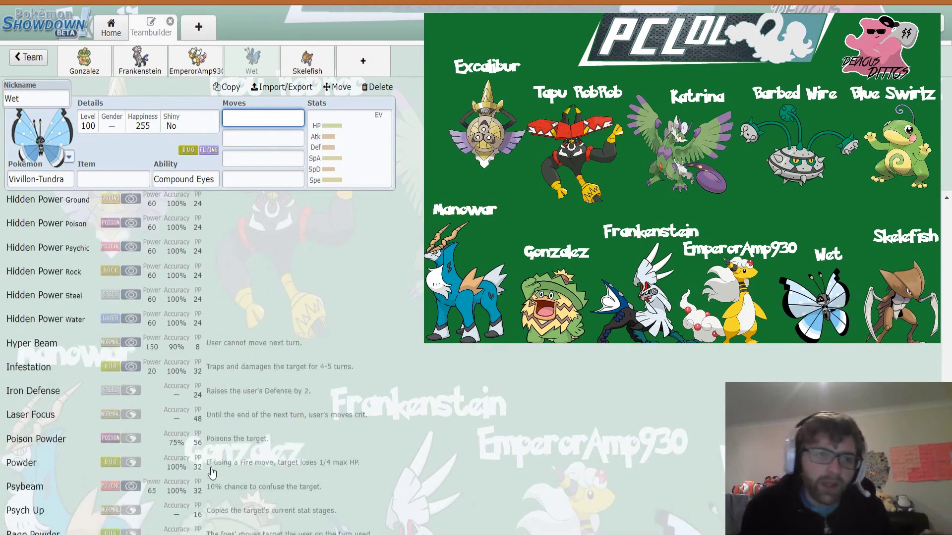
pyautogui.scroll(3, 214, 473)
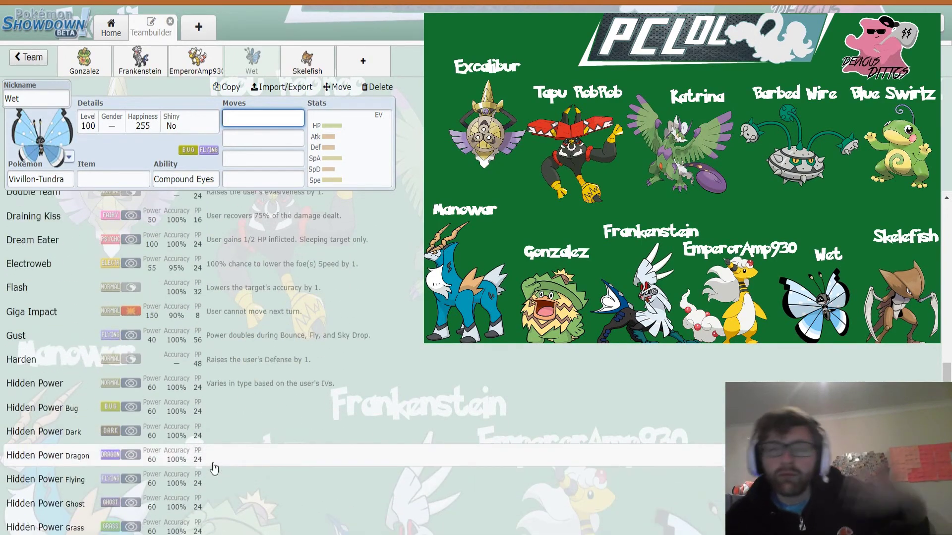
pyautogui.scroll(-10, 213, 466)
pyautogui.scroll(15, 215, 465)
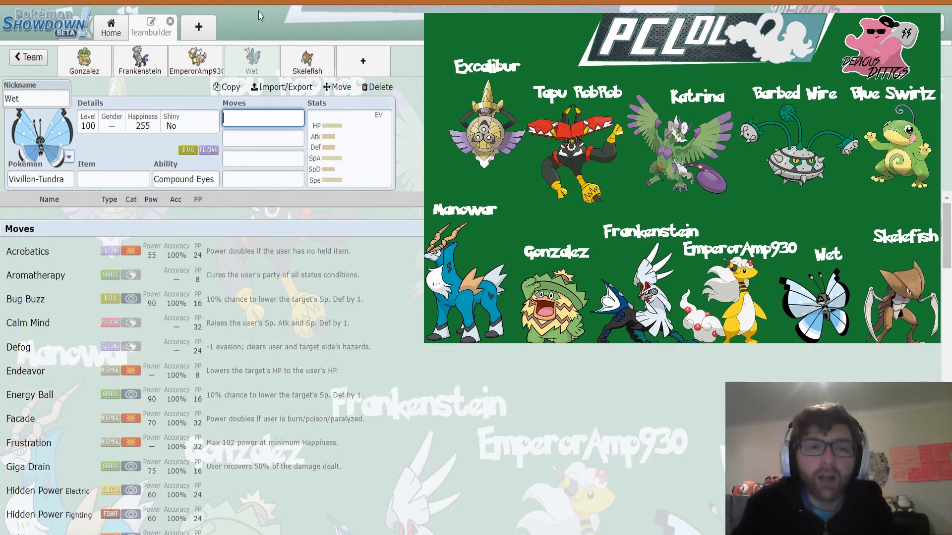
pyautogui.click(308, 60)
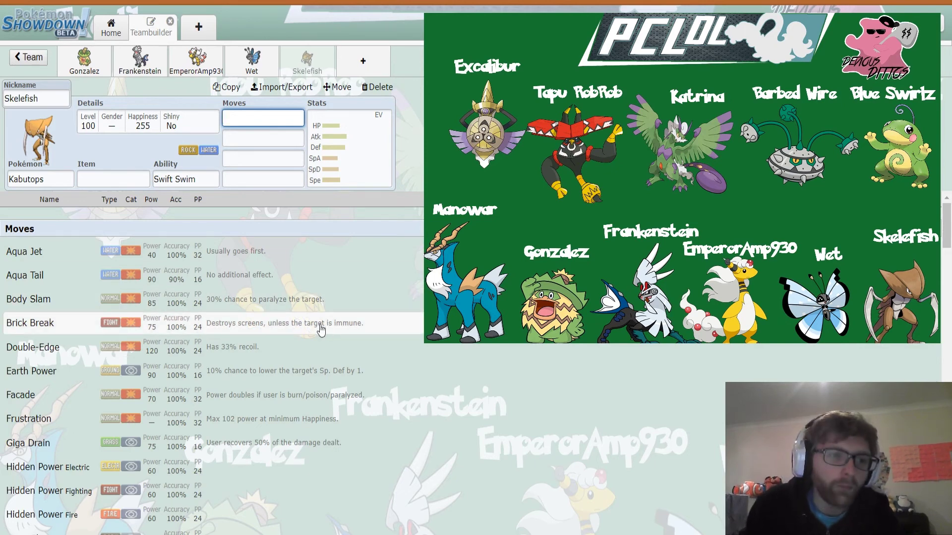
pyautogui.scroll(-3, 319, 327)
pyautogui.scroll(-3, 319, 333)
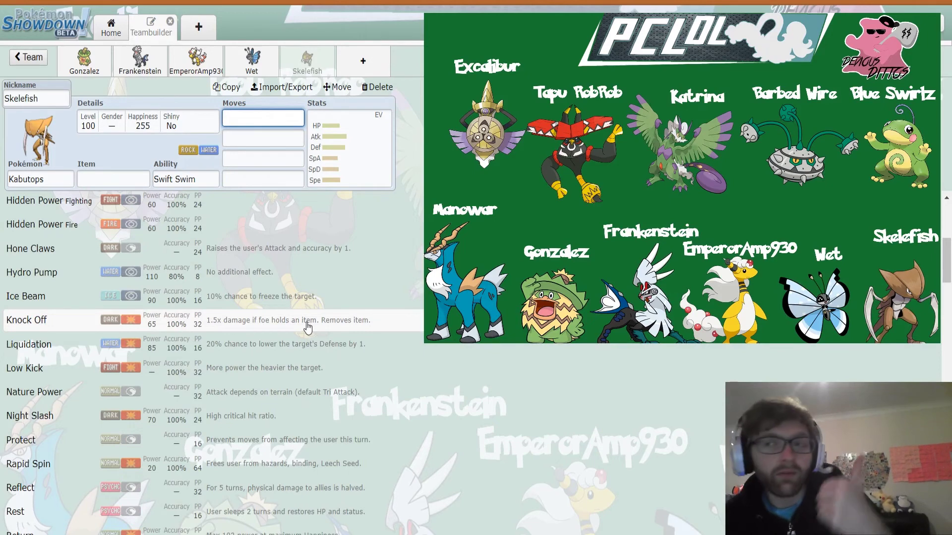
pyautogui.scroll(6, 306, 326)
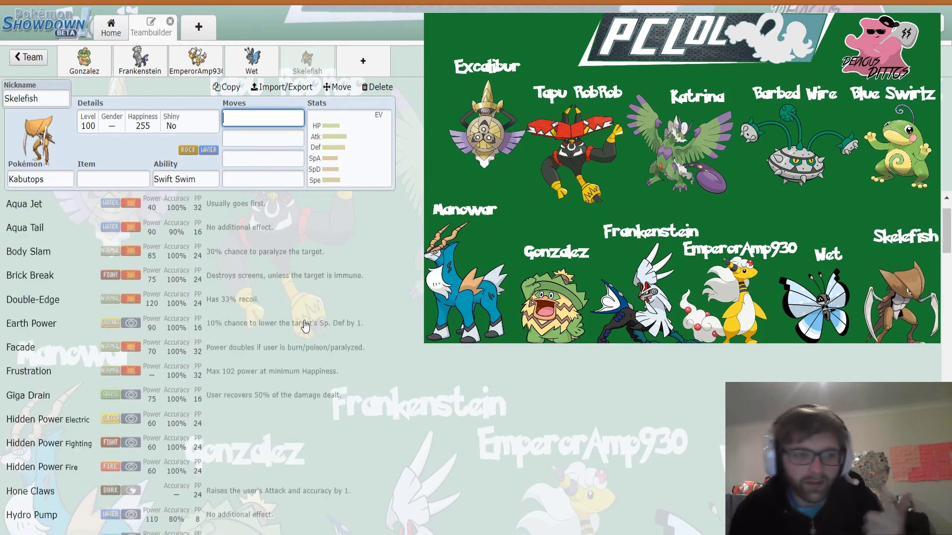
pyautogui.click(343, 184)
pyautogui.click(193, 174)
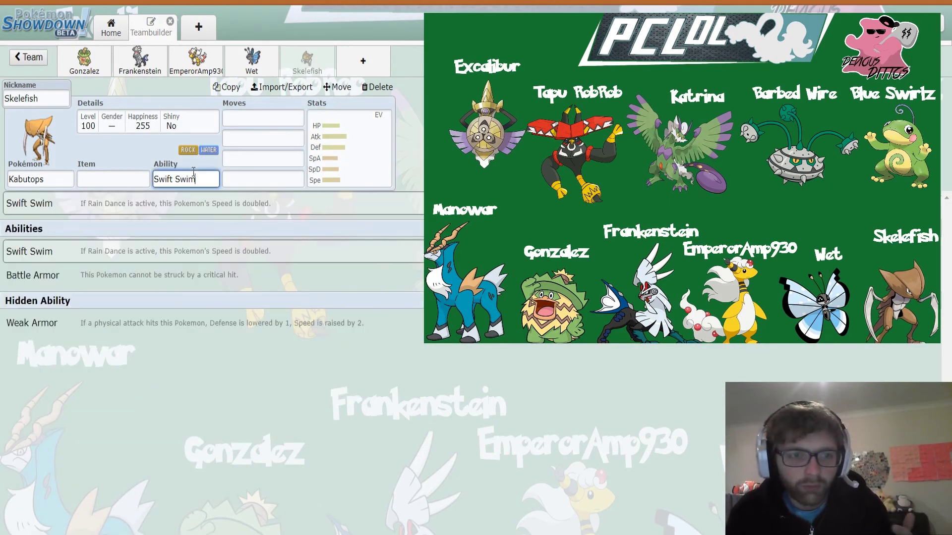
pyautogui.click(365, 121)
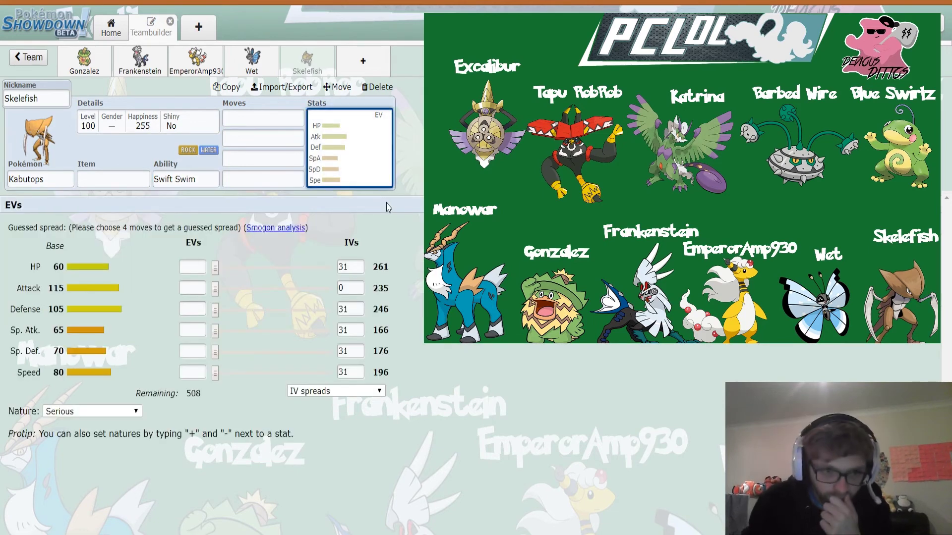
pyautogui.click(260, 114)
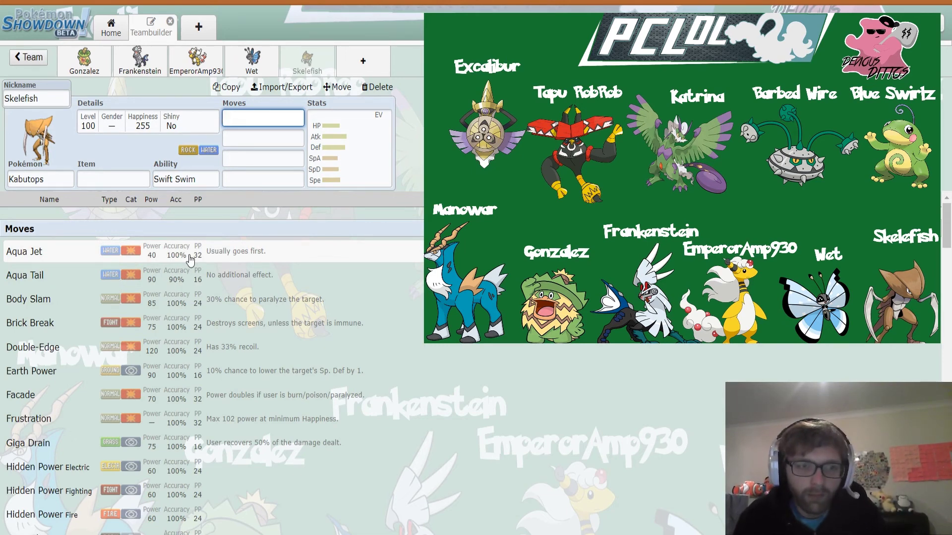
pyautogui.scroll(-3, 208, 436)
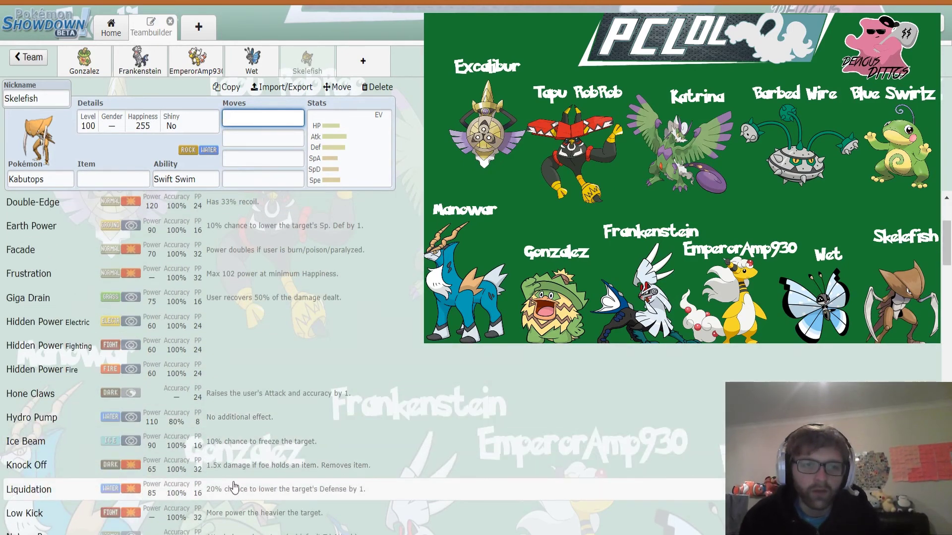
pyautogui.scroll(-4, 233, 490)
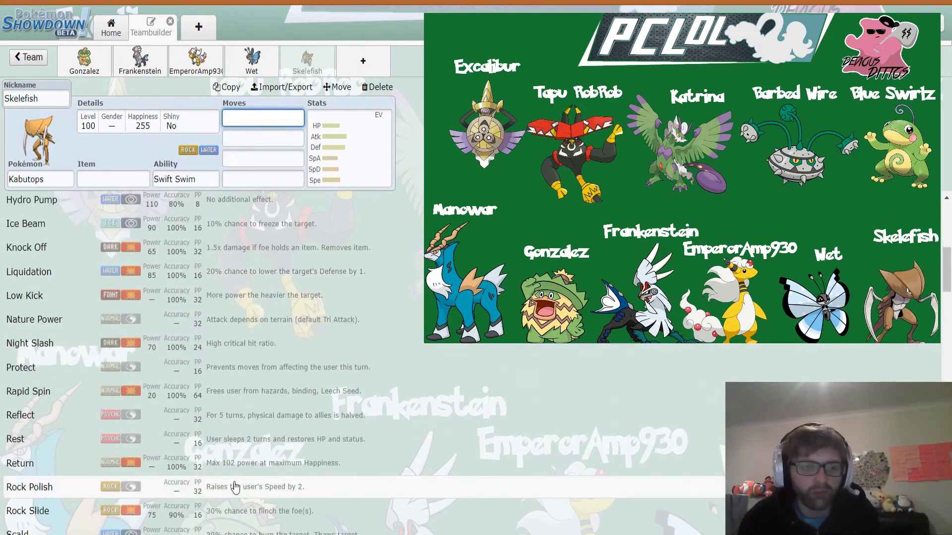
pyautogui.scroll(-1, 235, 487)
pyautogui.scroll(-1, 235, 486)
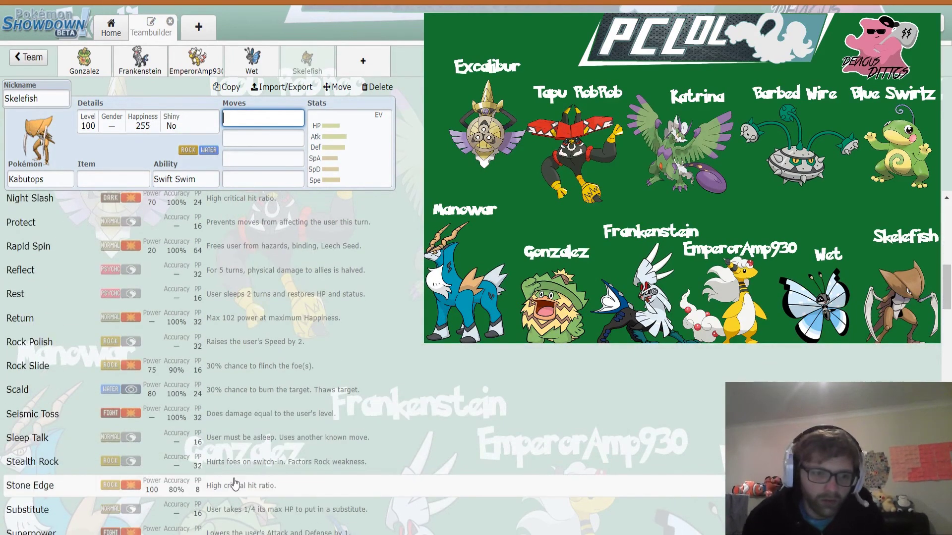
pyautogui.scroll(-2, 235, 485)
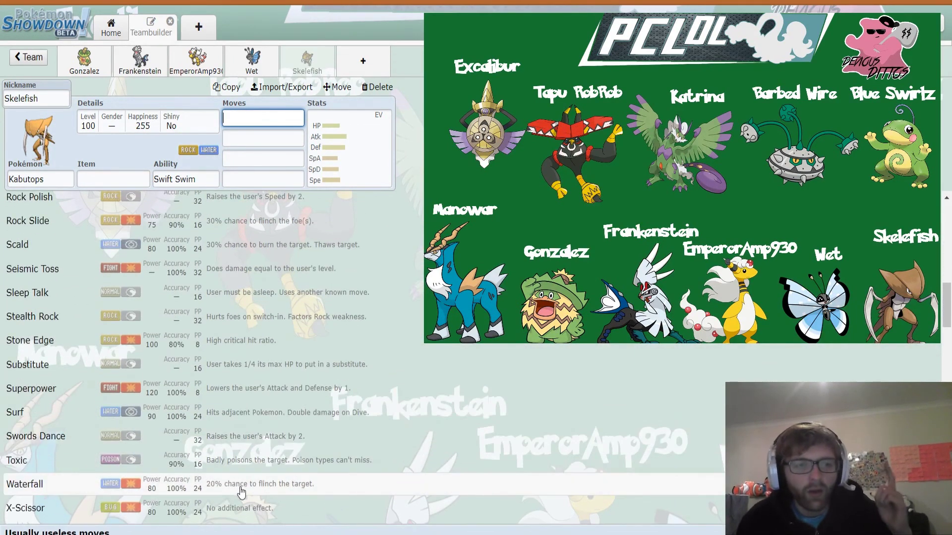
pyautogui.scroll(-3, 242, 490)
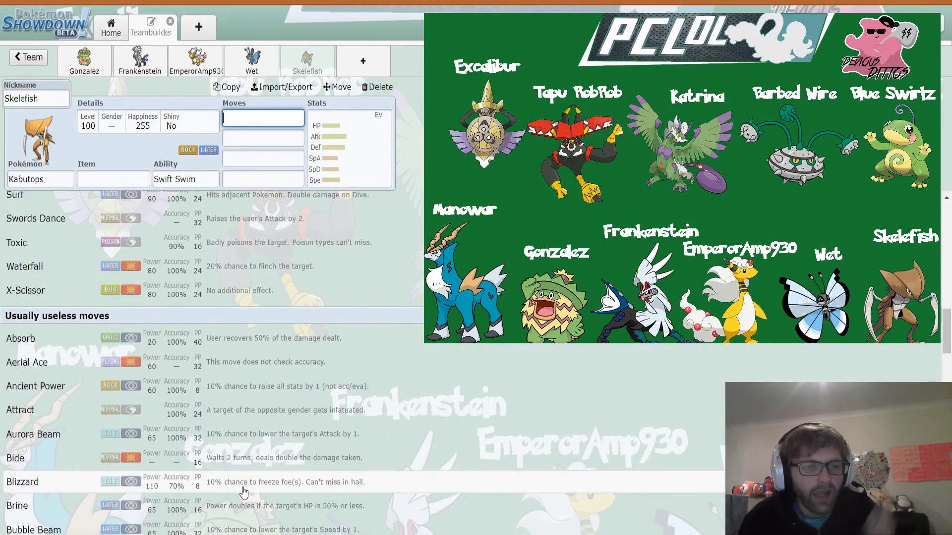
pyautogui.scroll(-4, 244, 491)
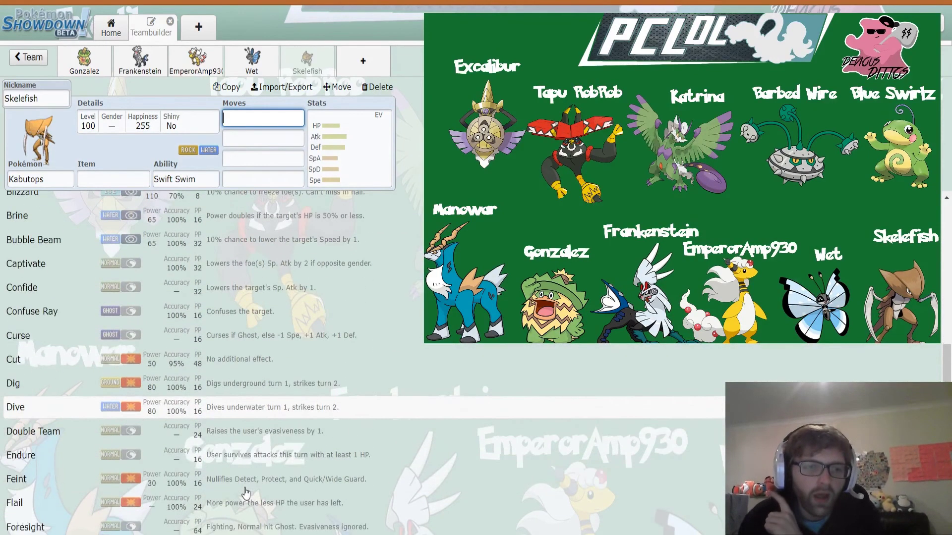
pyautogui.scroll(-3, 245, 493)
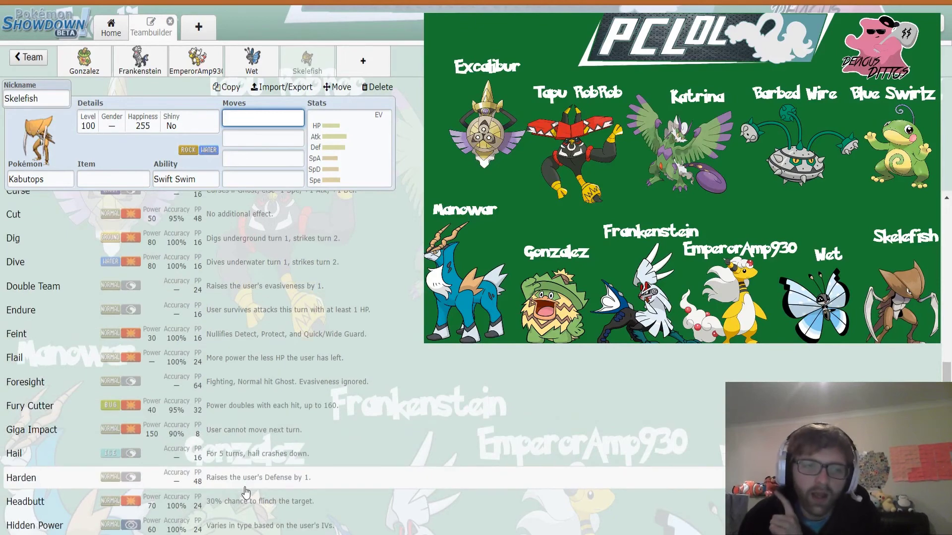
pyautogui.scroll(-6, 245, 492)
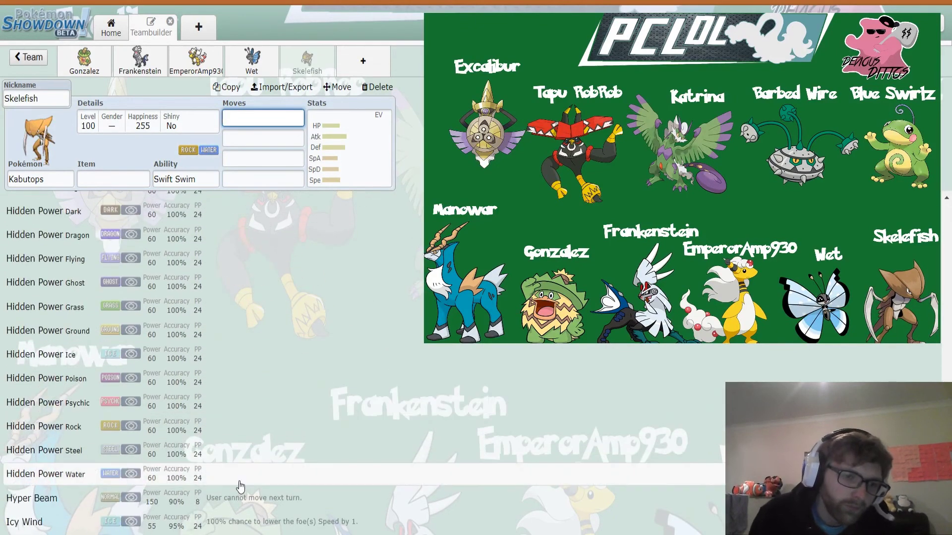
pyautogui.scroll(-3, 242, 486)
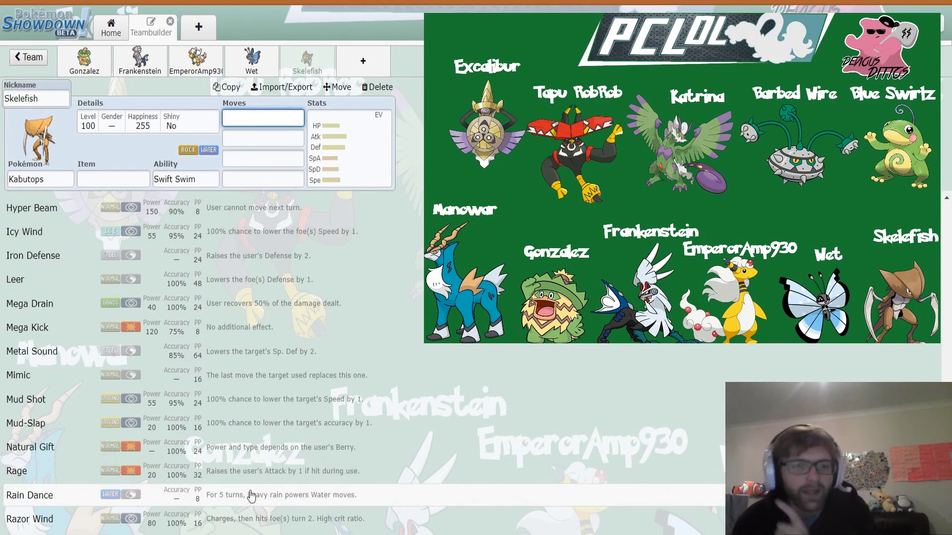
pyautogui.scroll(-2, 250, 493)
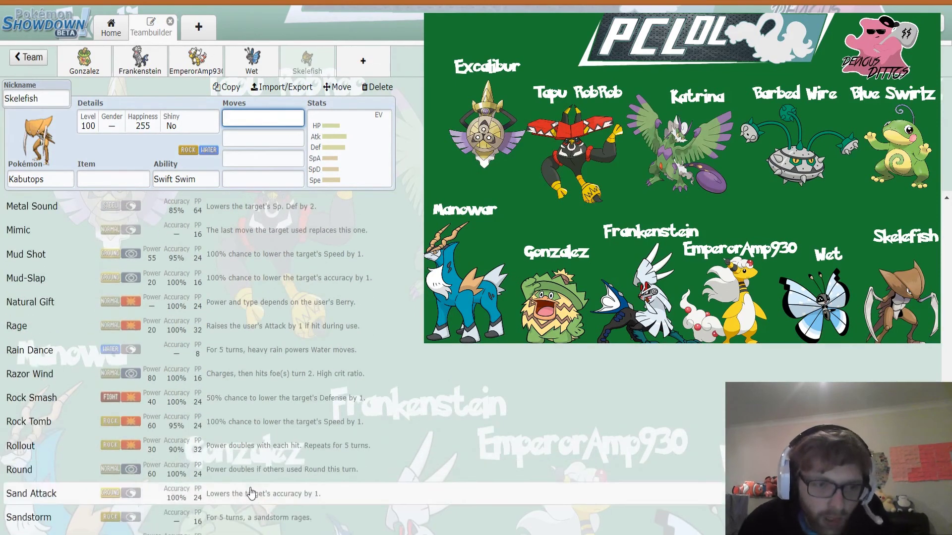
pyautogui.scroll(-3, 251, 491)
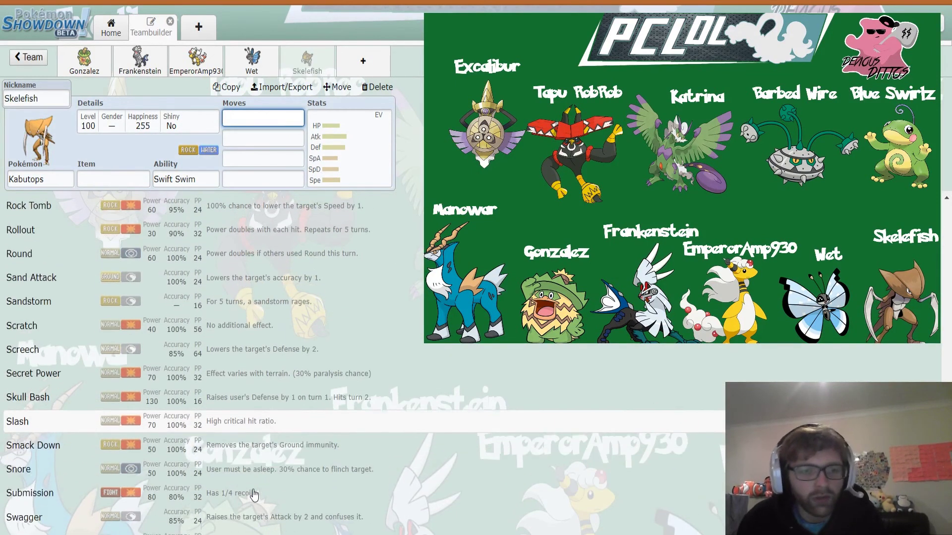
pyautogui.scroll(-2, 253, 493)
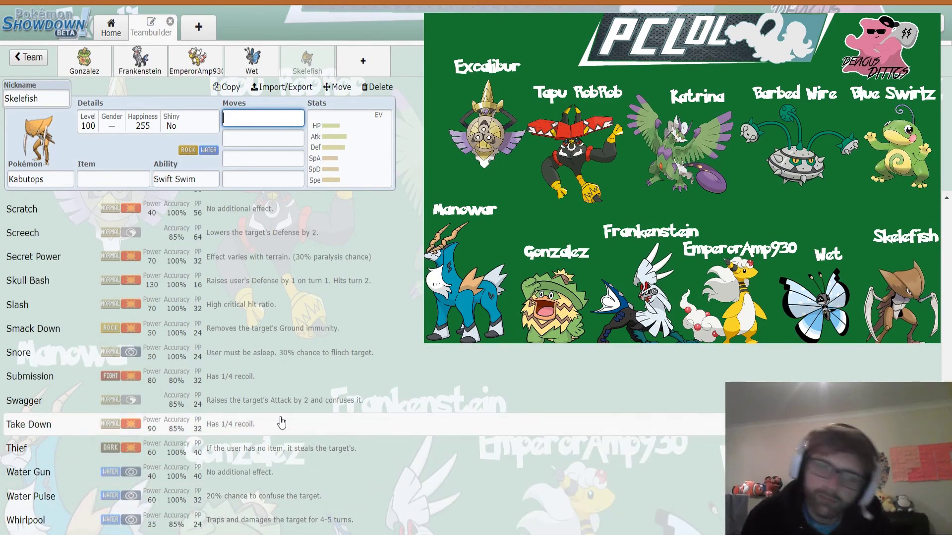
pyautogui.scroll(10, 280, 427)
pyautogui.scroll(8, 282, 421)
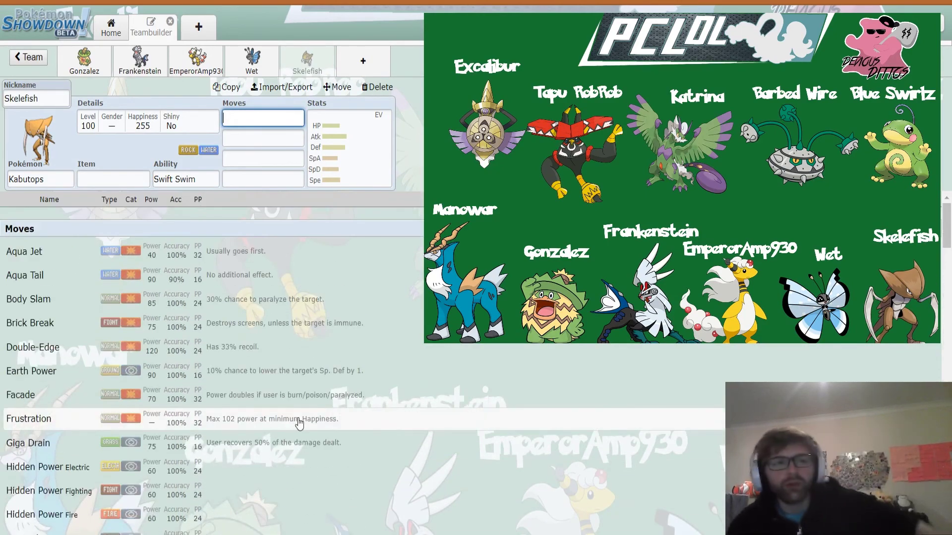